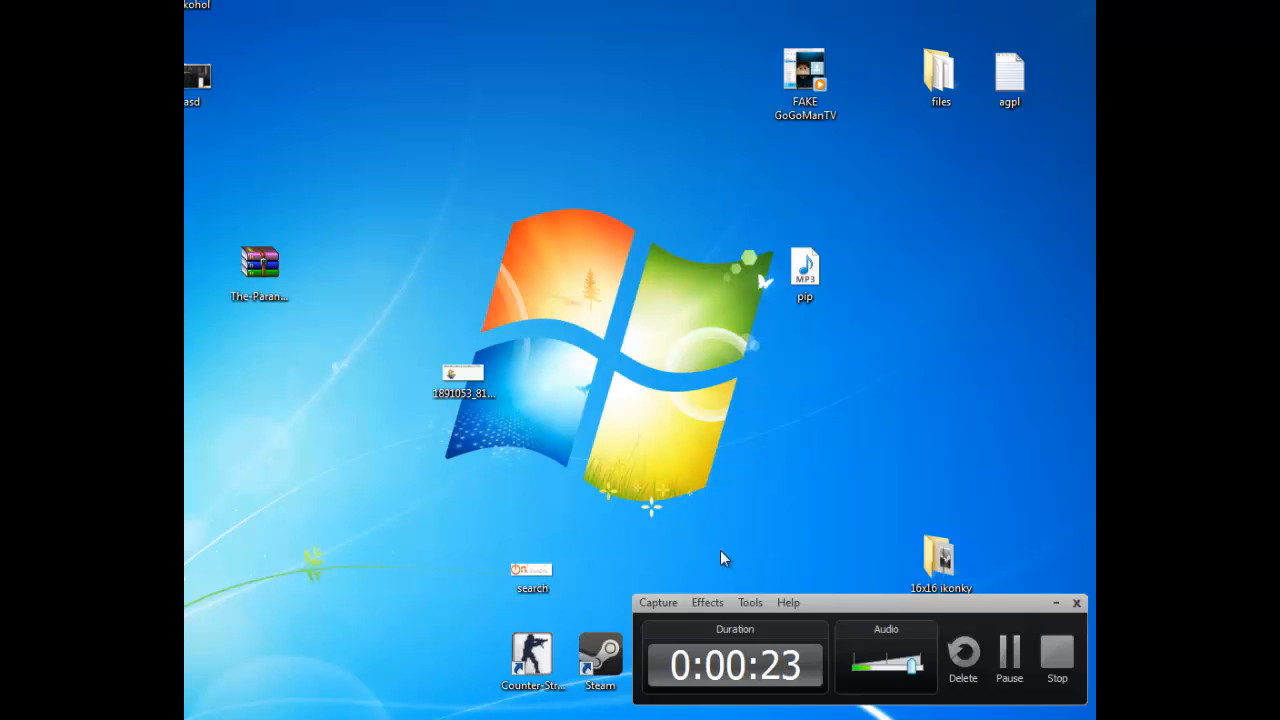
- Switch to Camtasia Studio and try to import the desktop video FAKE GoGoManTV.mp4
{"action": "left_click", "coordinate": [1056, 605]}
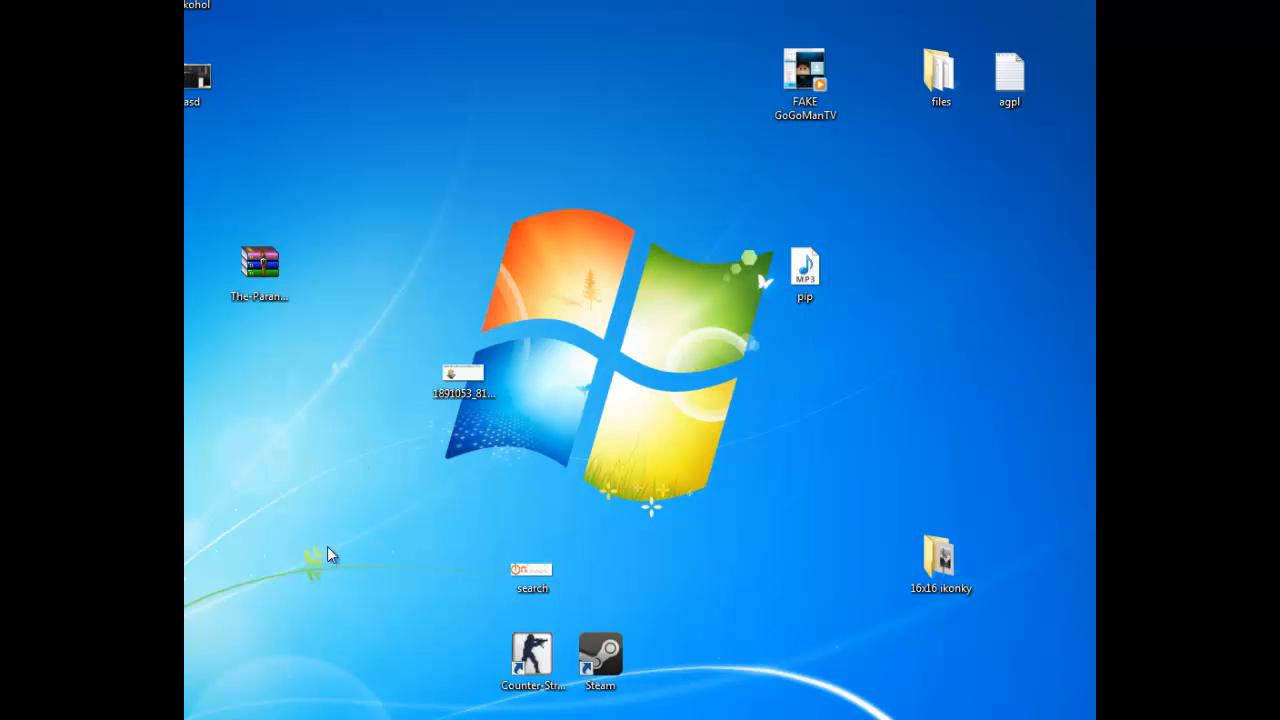
{"action": "left_click", "coordinate": [452, 719]}
{"action": "left_click_drag", "start_coordinate": [474, 1], "coordinate": [210, 119]}
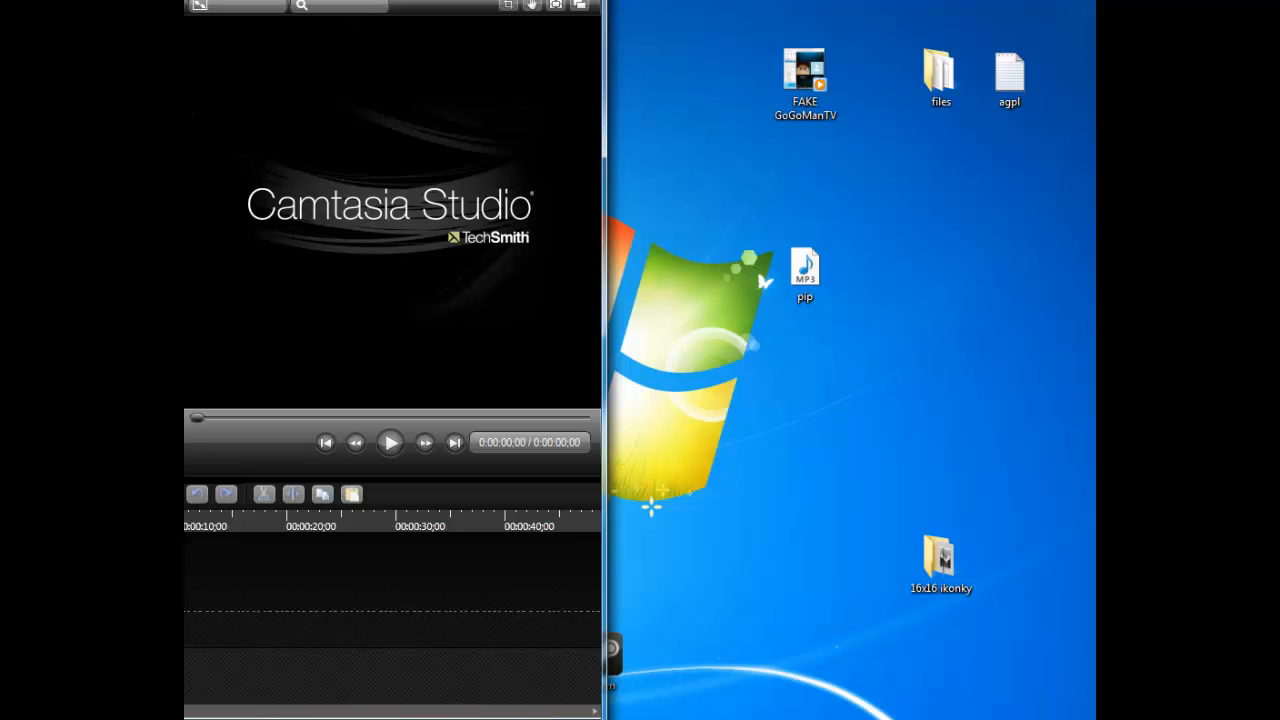
{"action": "left_click", "coordinate": [452, 401]}
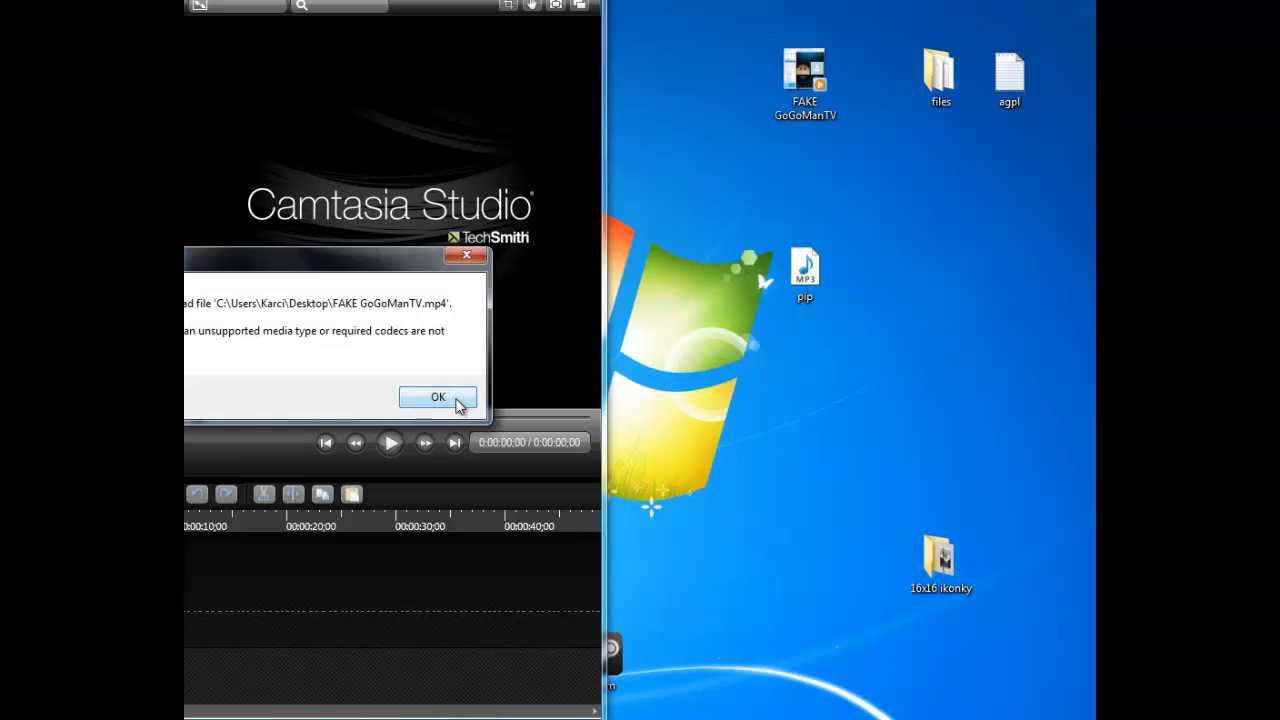
{"action": "left_click", "coordinate": [438, 398]}
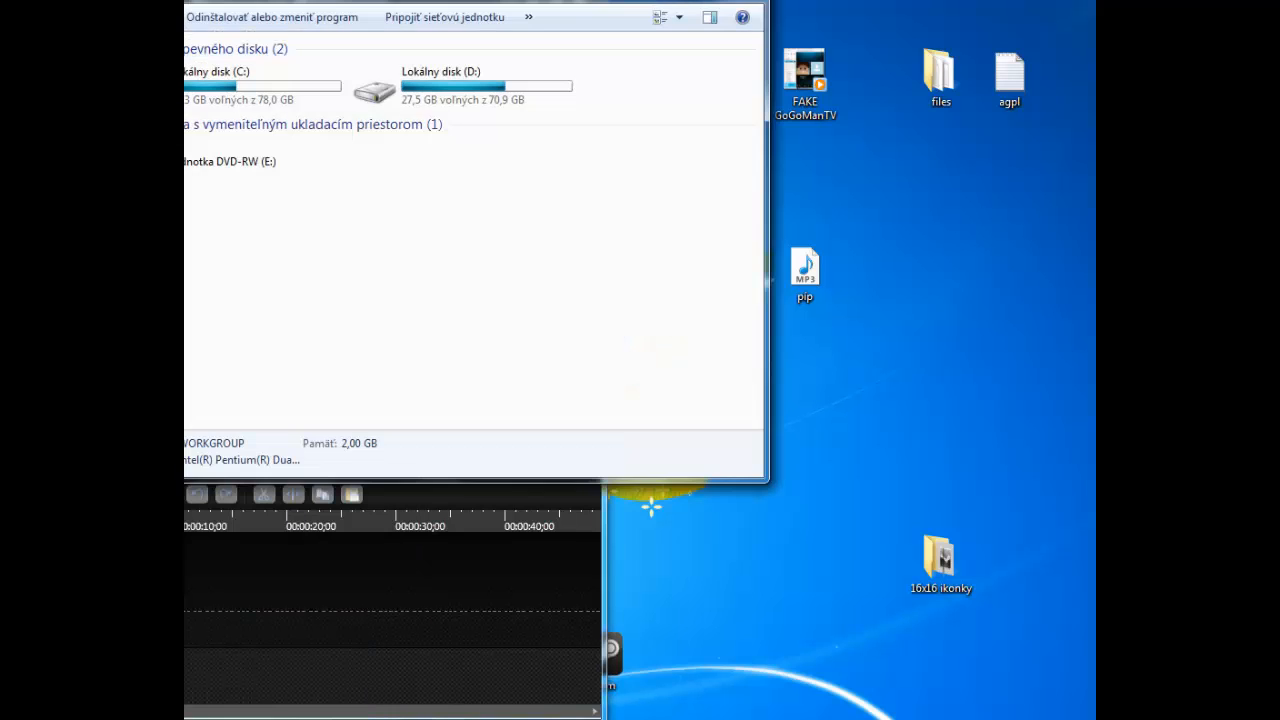
{"action": "key", "text": "alt+F4"}
{"action": "key", "text": "super"}
{"action": "left_click", "coordinate": [324, 552]}
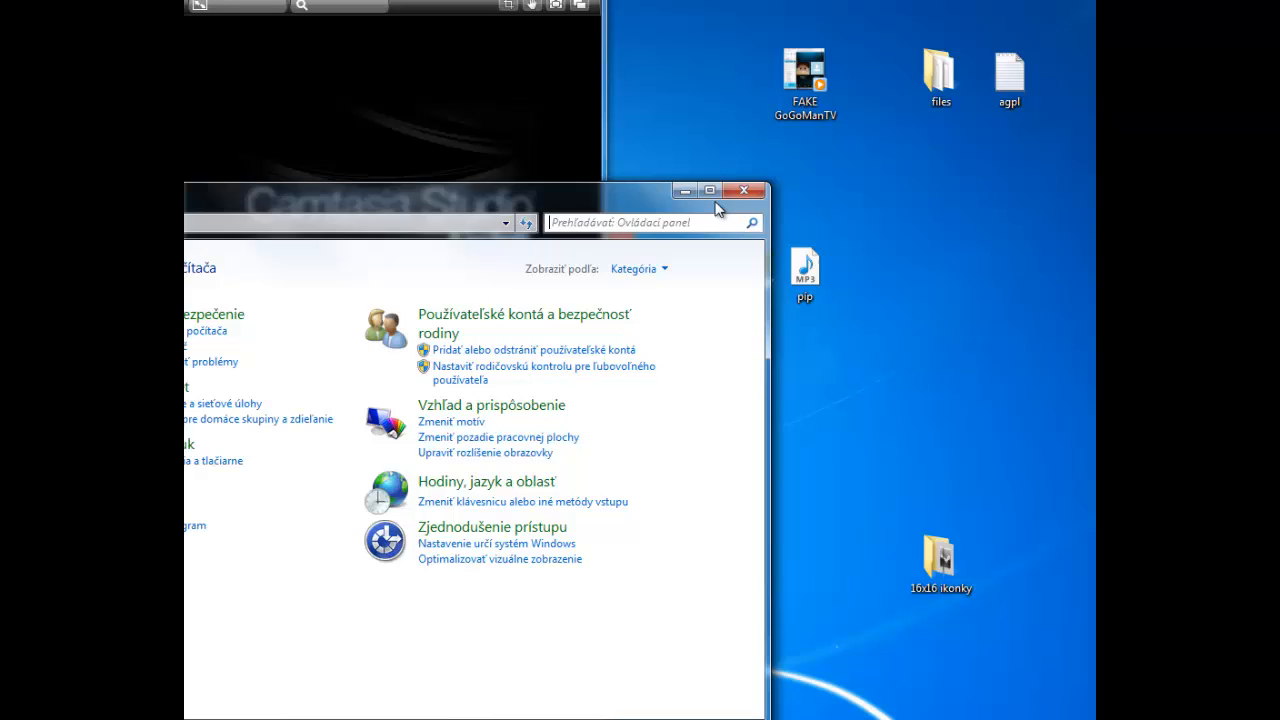
{"action": "left_click", "coordinate": [742, 191]}
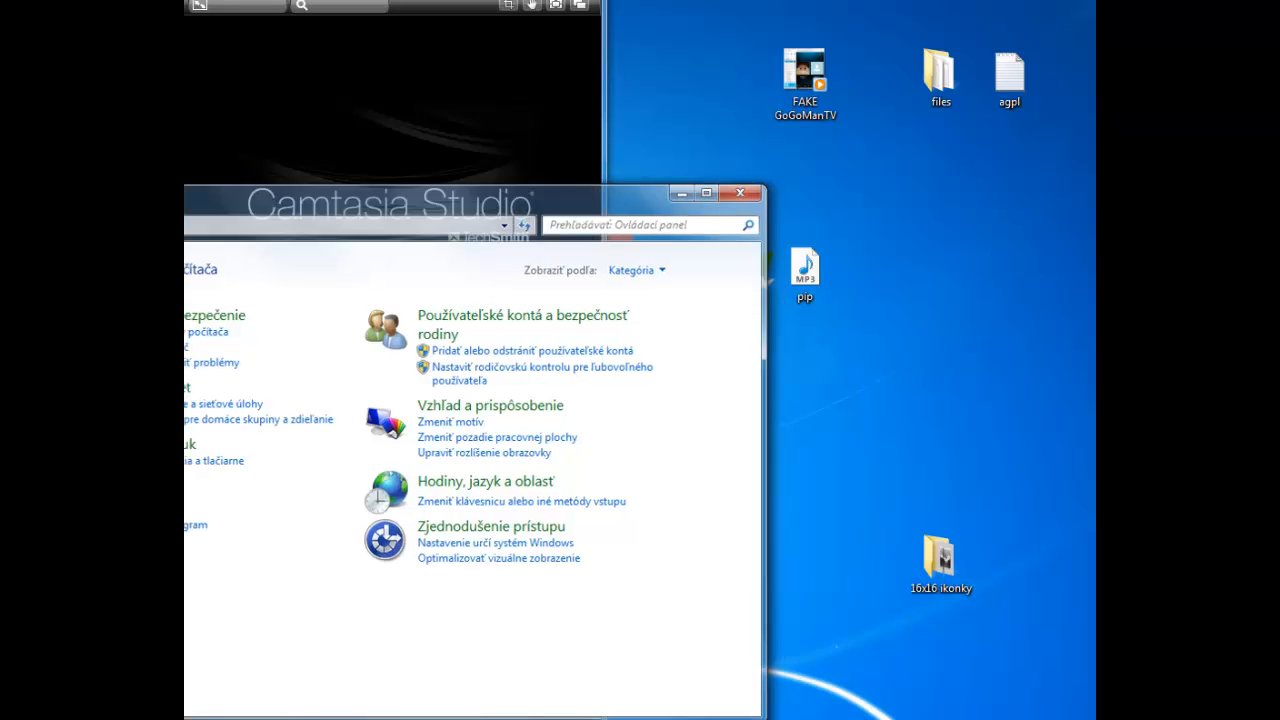
- Open the user's personal folder and browse to the recorded video in the LifeCam Files folder
{"action": "key", "text": "super"}
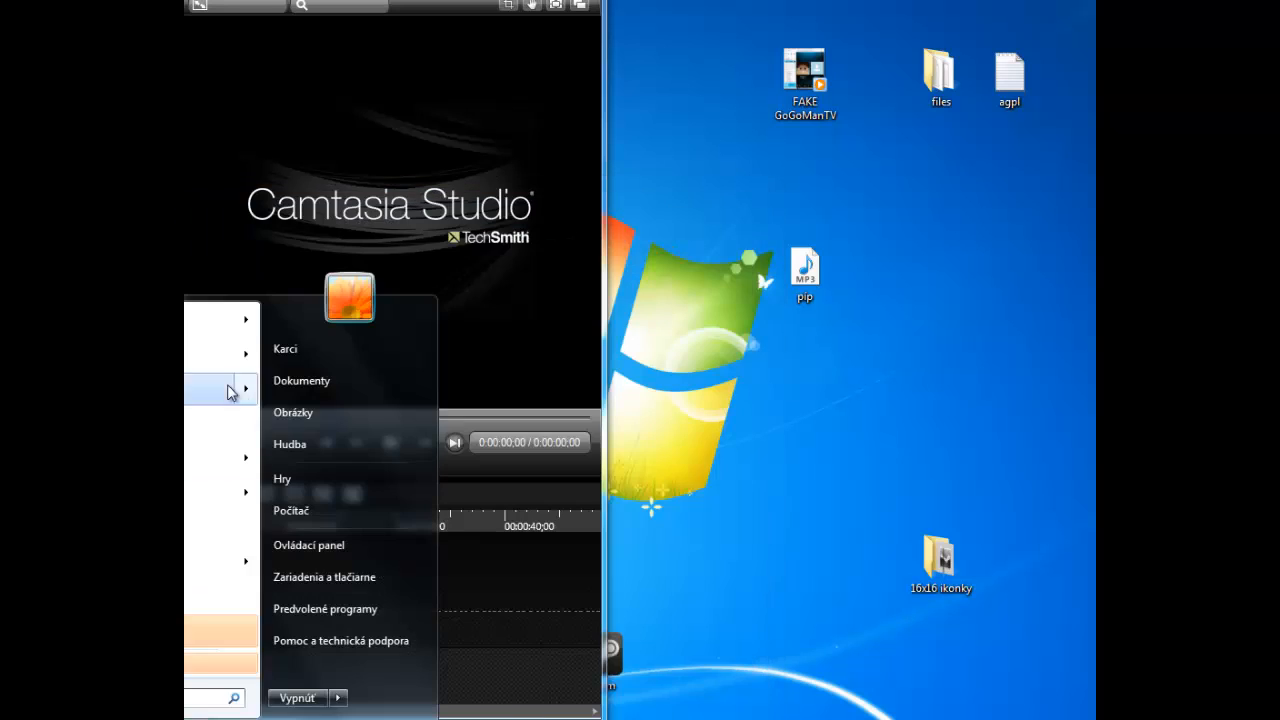
{"action": "left_click", "coordinate": [325, 352]}
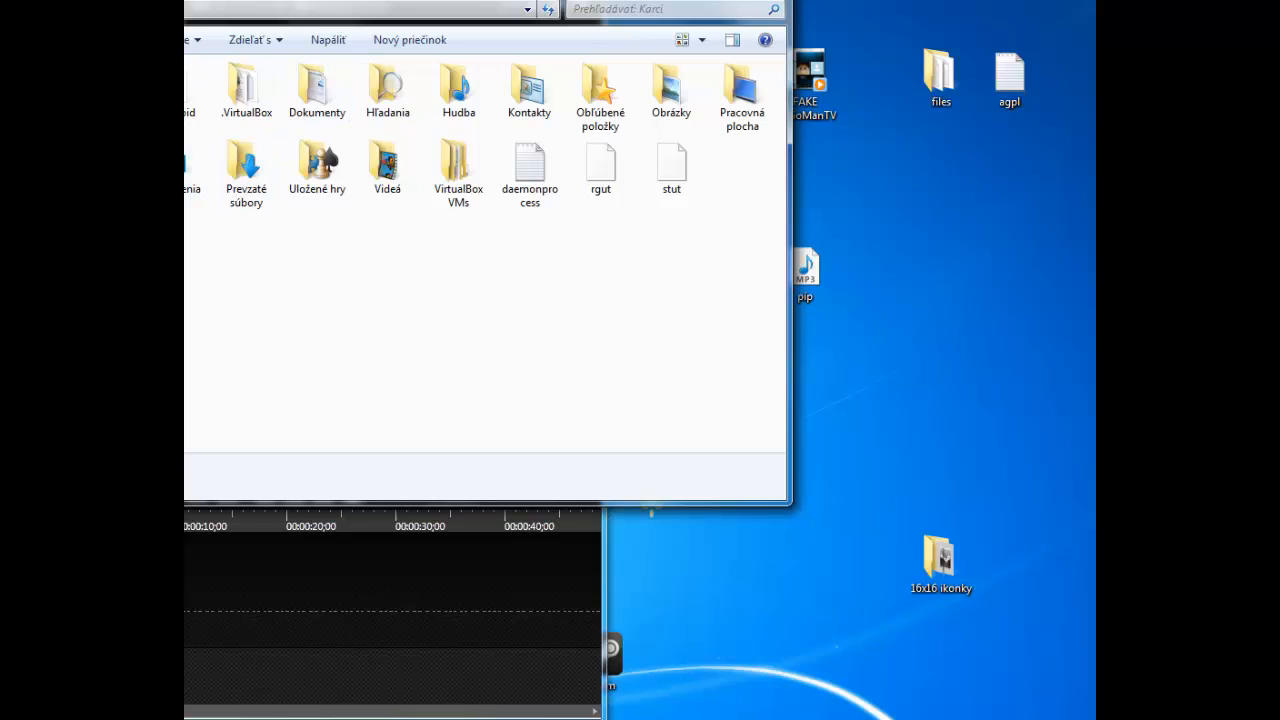
{"action": "left_click", "coordinate": [70, 198]}
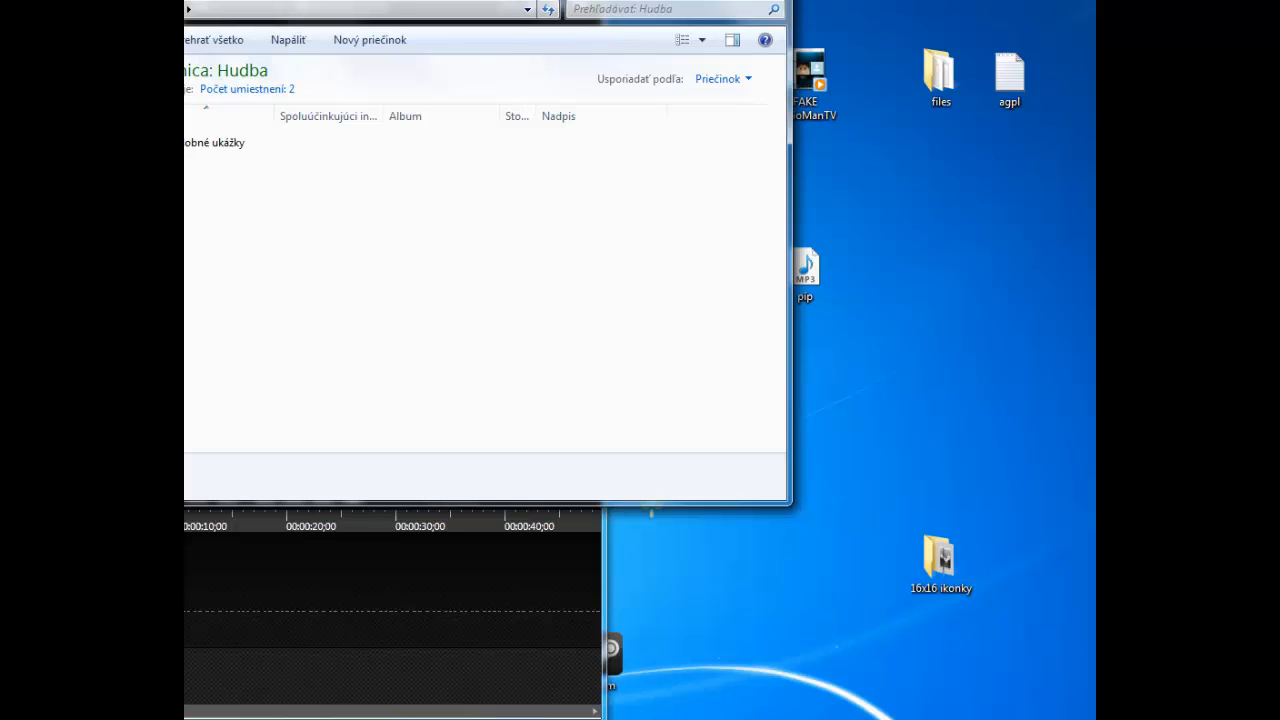
{"action": "left_click", "coordinate": [25, 40]}
{"action": "left_click", "coordinate": [5, 10]}
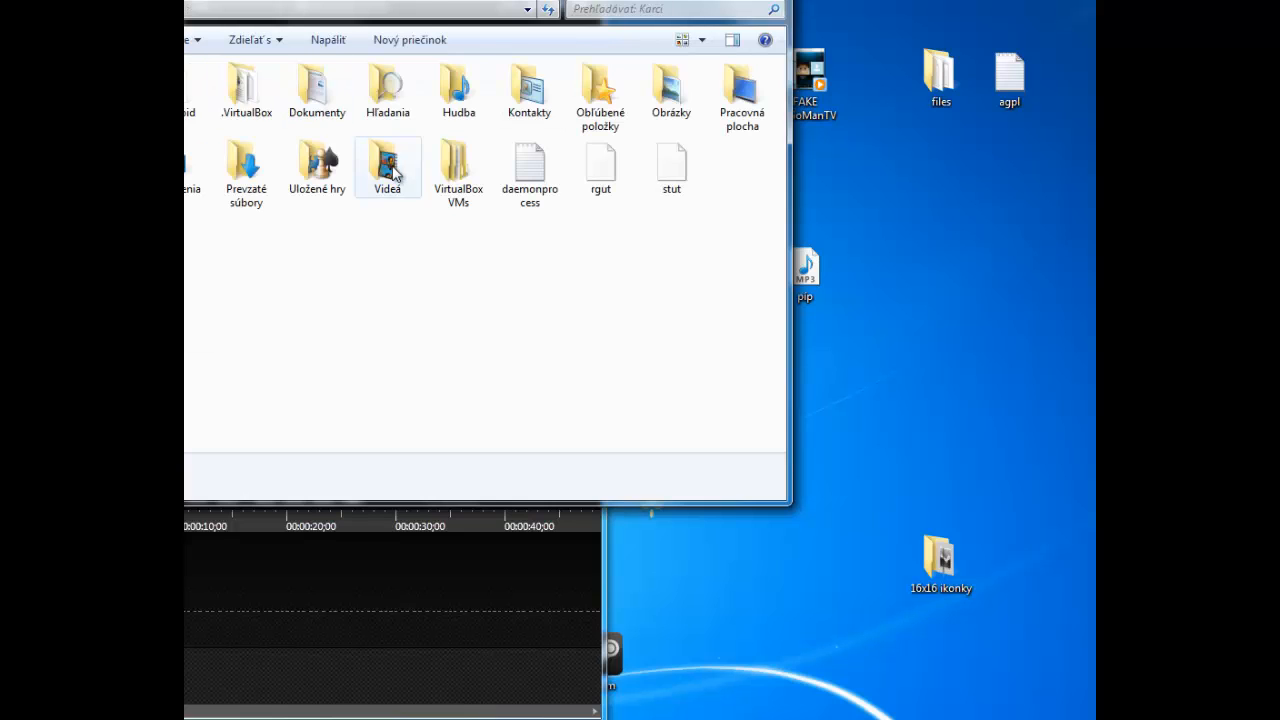
{"action": "double_click", "coordinate": [650, 110]}
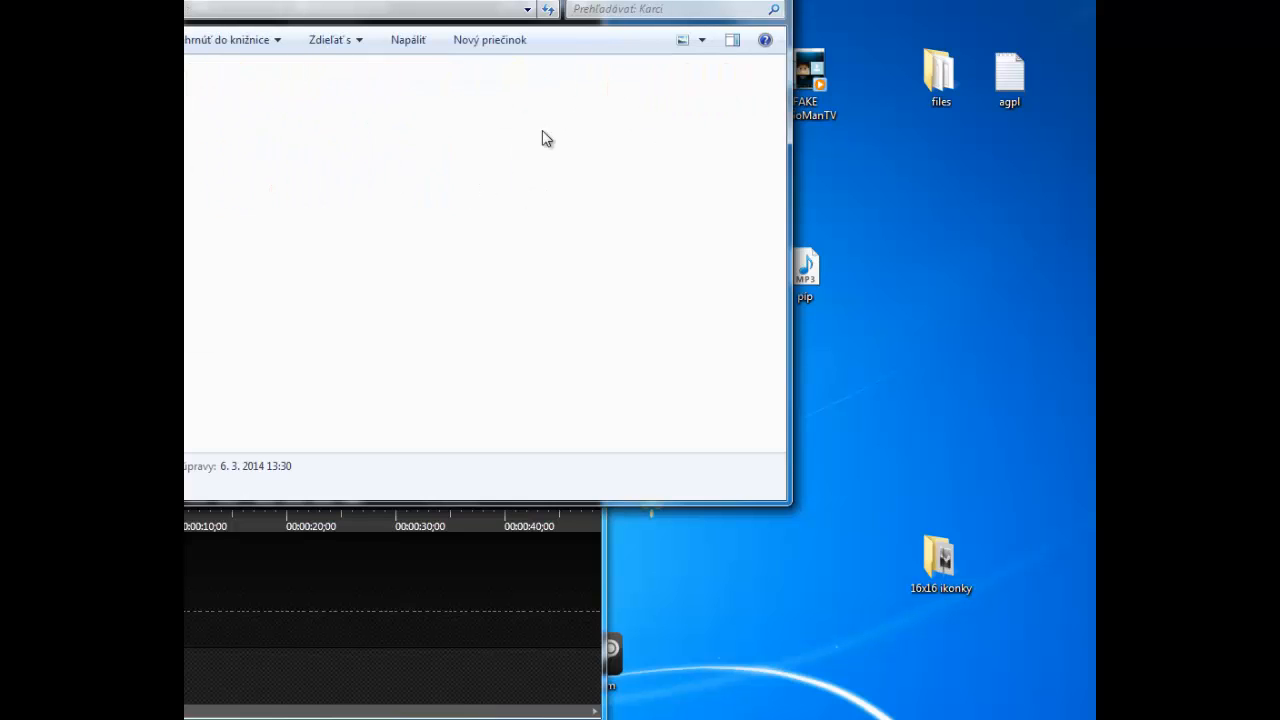
{"action": "double_click", "coordinate": [205, 112]}
{"action": "mouse_move", "coordinate": [203, 112]}
{"action": "left_mouse_down"}
{"action": "mouse_move", "coordinate": [766, 323]}
{"action": "mouse_move", "coordinate": [988, 354]}
{"action": "mouse_move", "coordinate": [626, 283]}
{"action": "mouse_move", "coordinate": [220, 128]}
{"action": "left_mouse_up"}
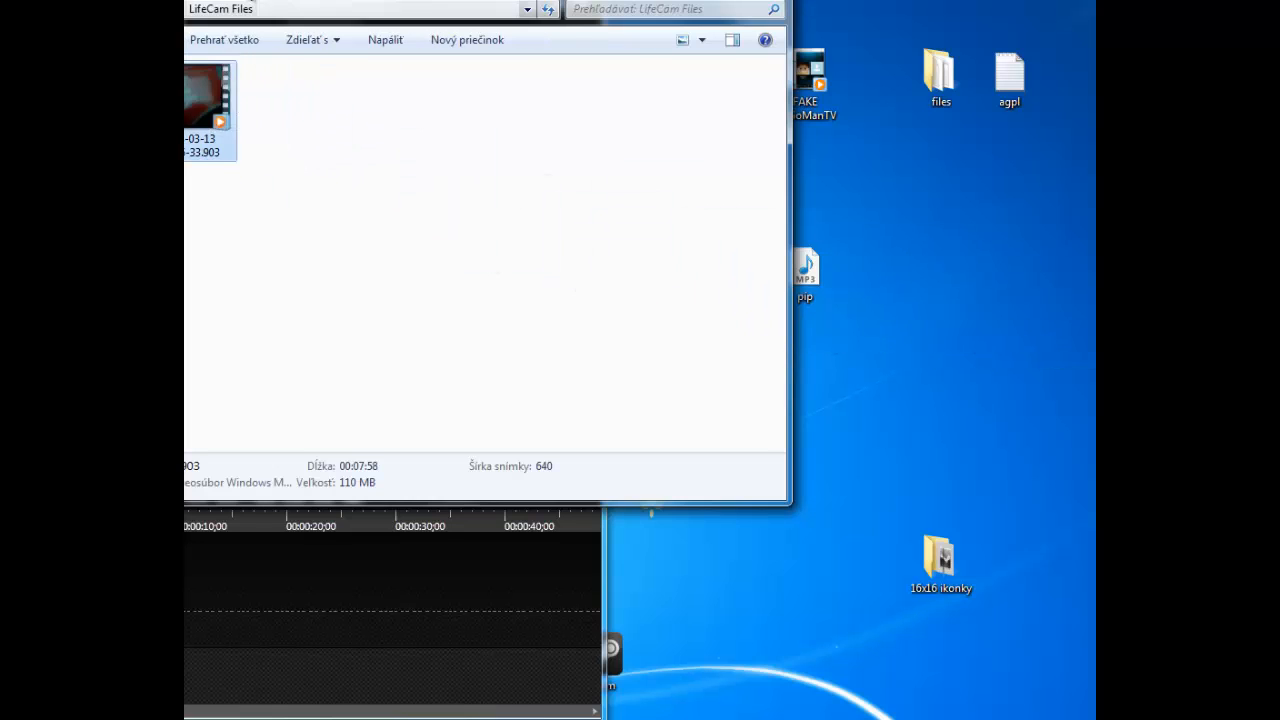
{"action": "left_click_drag", "start_coordinate": [300, 2], "coordinate": [1095, 30]}
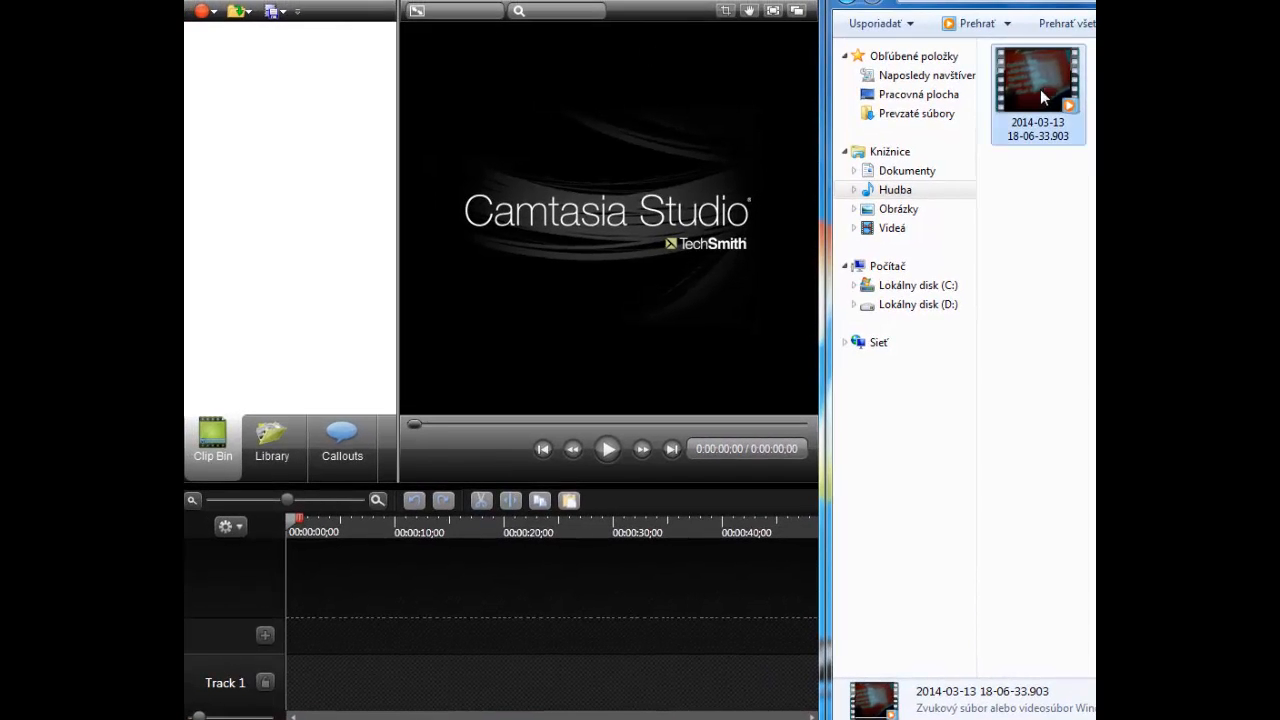
{"action": "left_click_drag", "start_coordinate": [1068, 105], "coordinate": [273, 163]}
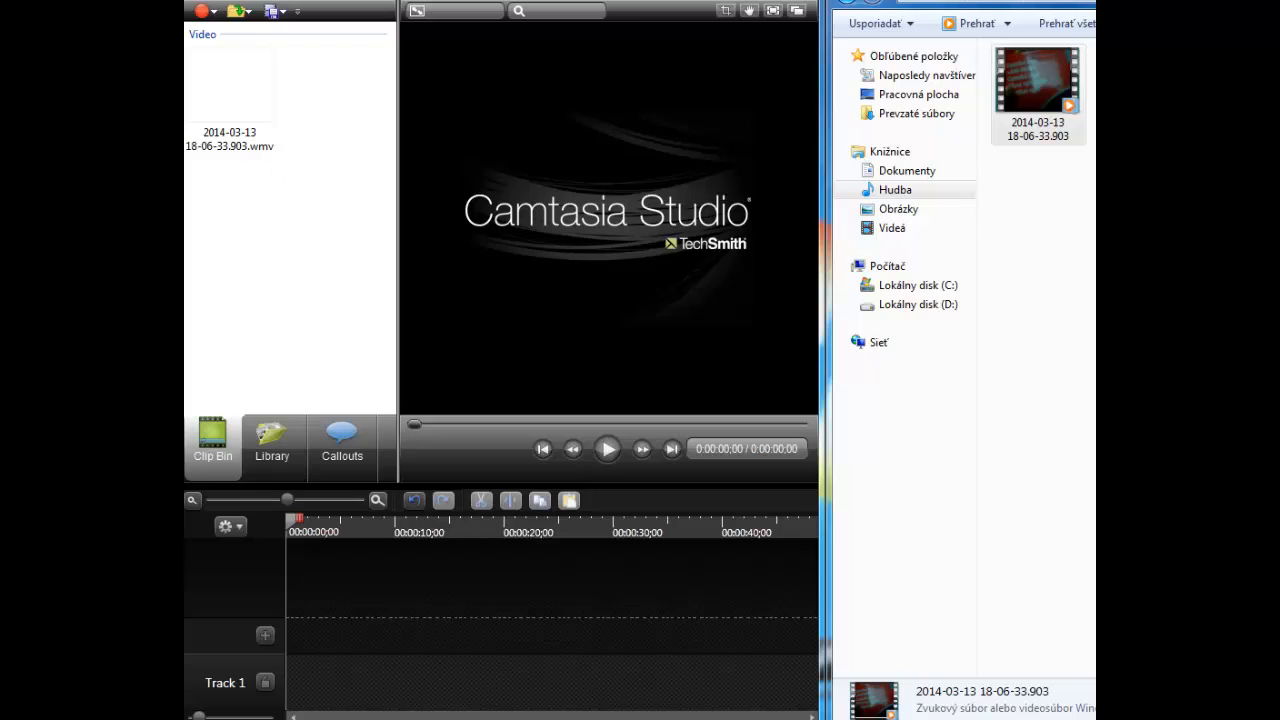
{"action": "key", "text": "alt+F4"}
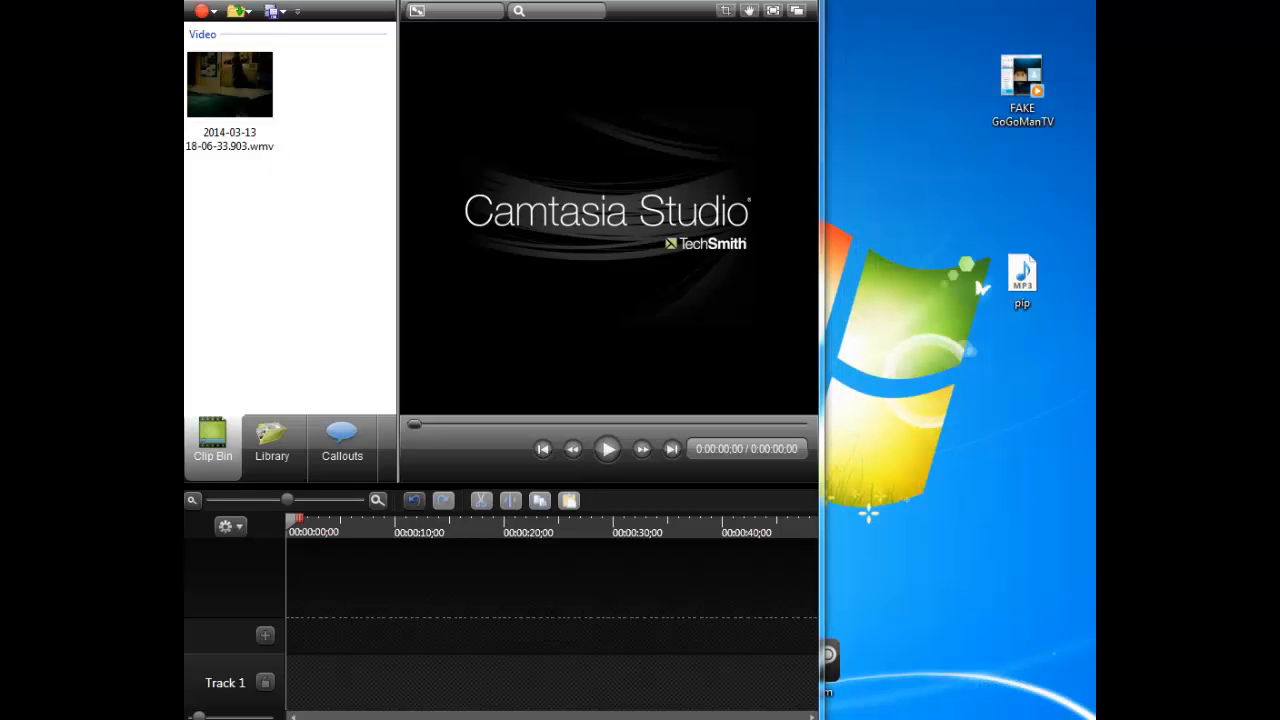
- Maximize the Camtasia Studio editor and place the imported webcam clip on Track 1
{"action": "key", "text": "super+Up"}
{"action": "left_click_drag", "start_coordinate": [224, 76], "coordinate": [221, 80]}
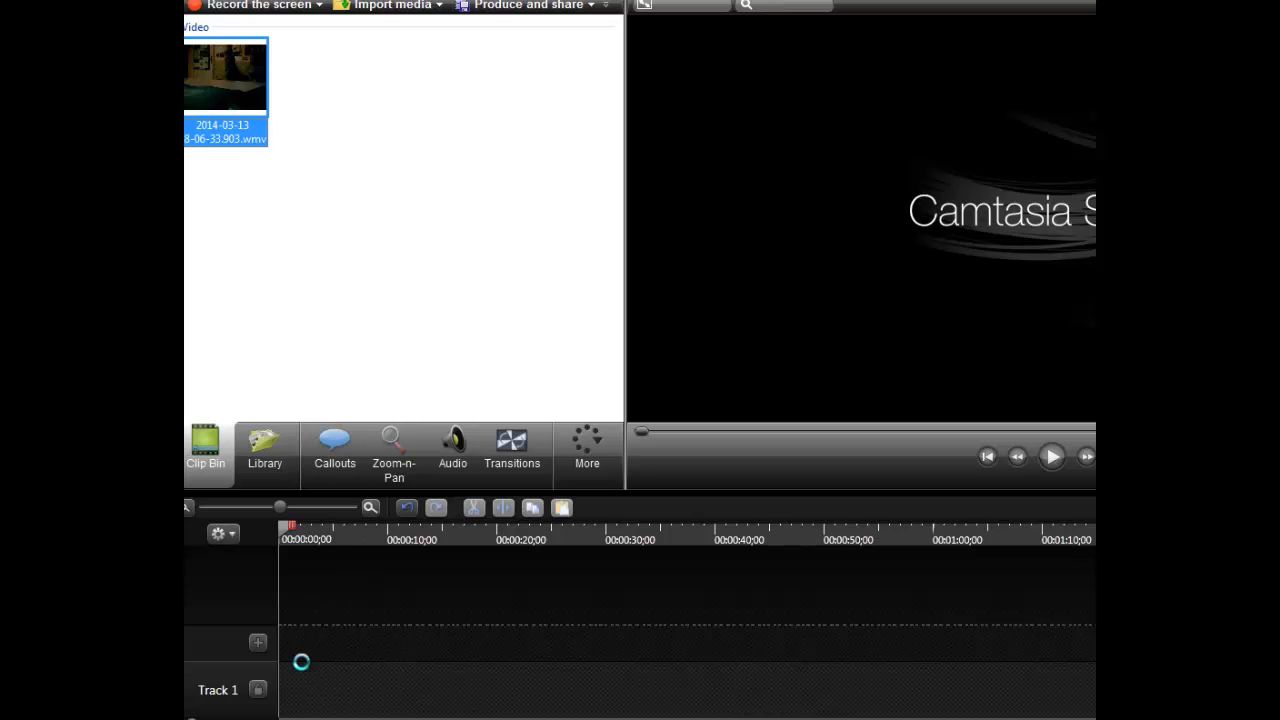
{"action": "left_click_drag", "start_coordinate": [322, 647], "coordinate": [323, 647]}
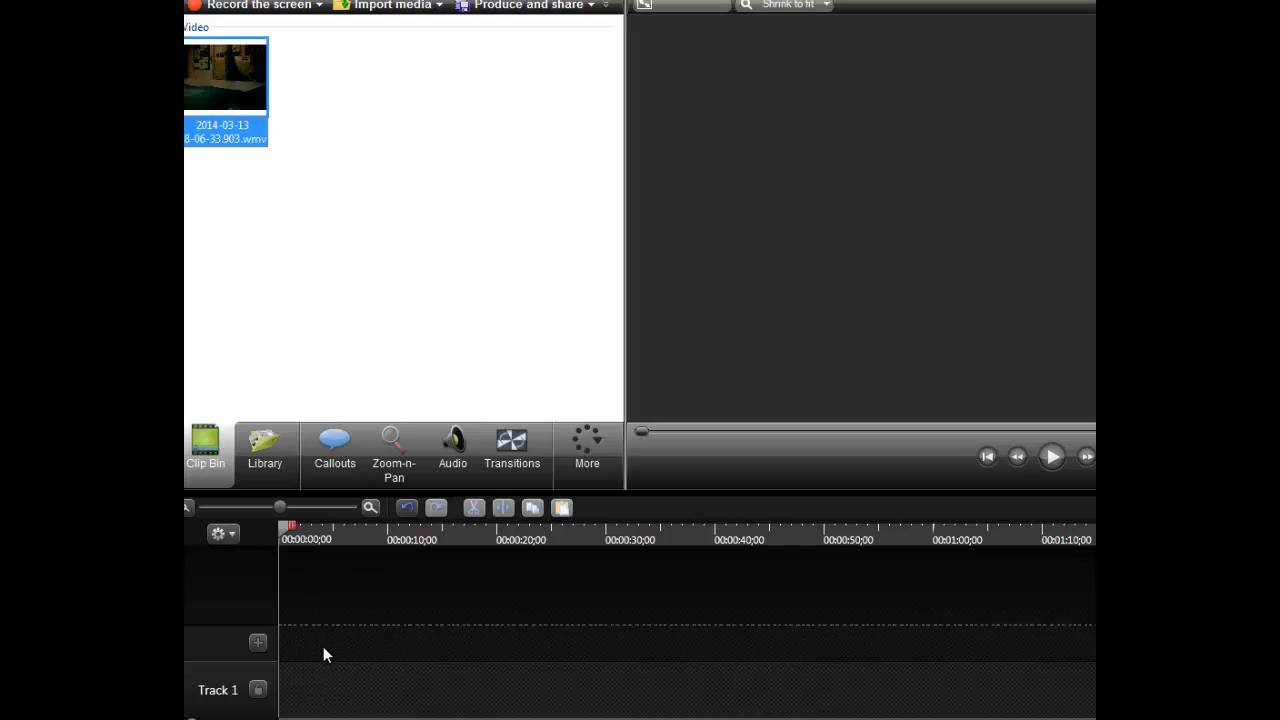
- Set the editing dimensions to the 1280 x 720 YouTube & Screencast (16:9) preset
{"action": "left_click", "coordinate": [776, 358]}
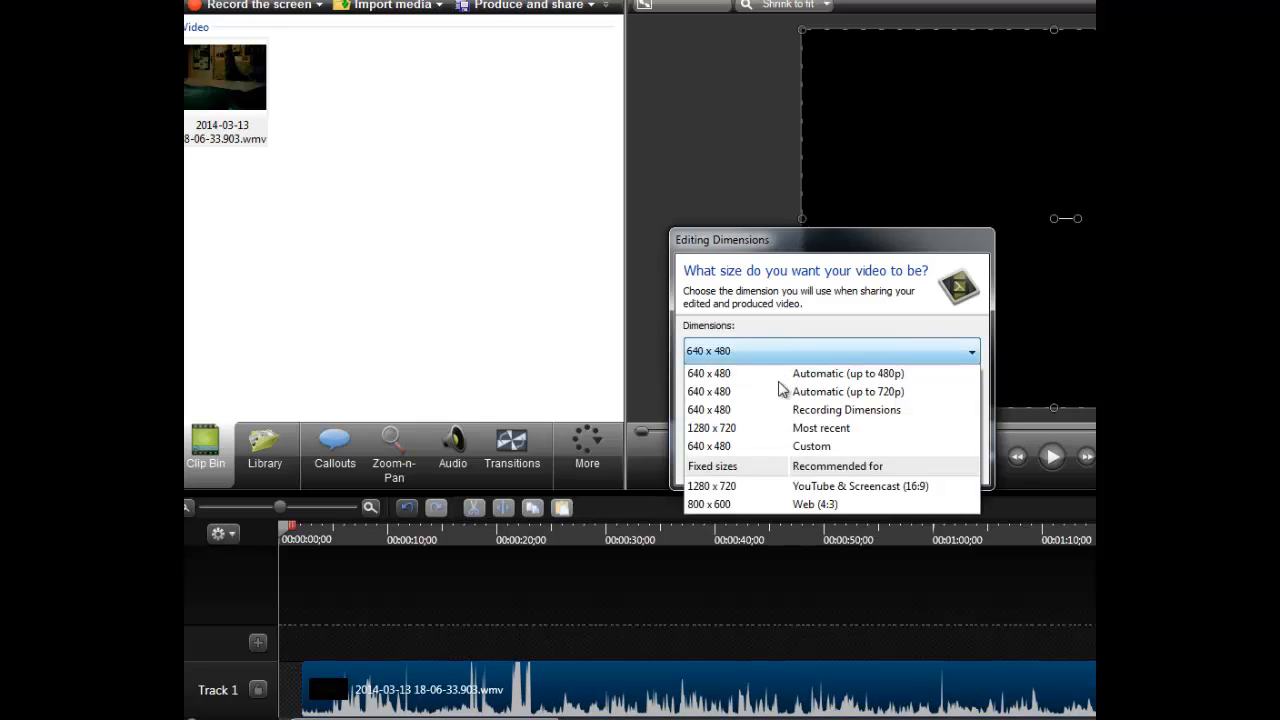
{"action": "left_click", "coordinate": [868, 481]}
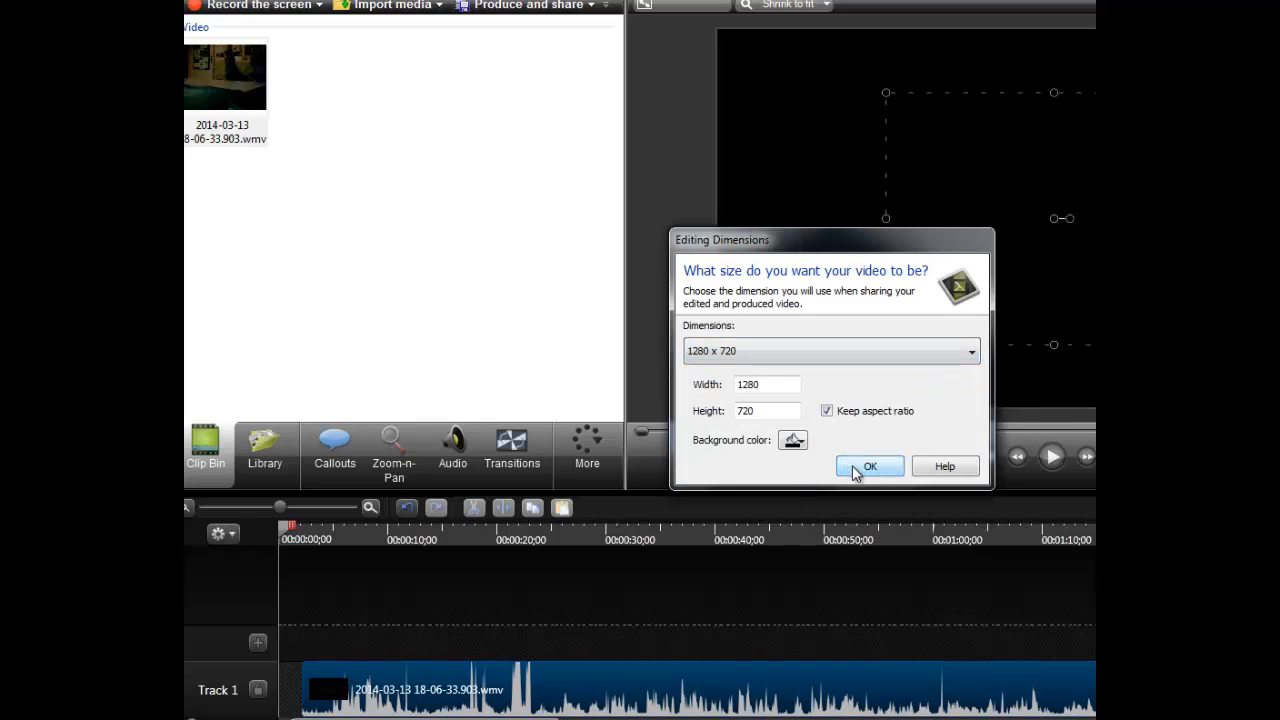
{"action": "left_click", "coordinate": [855, 470]}
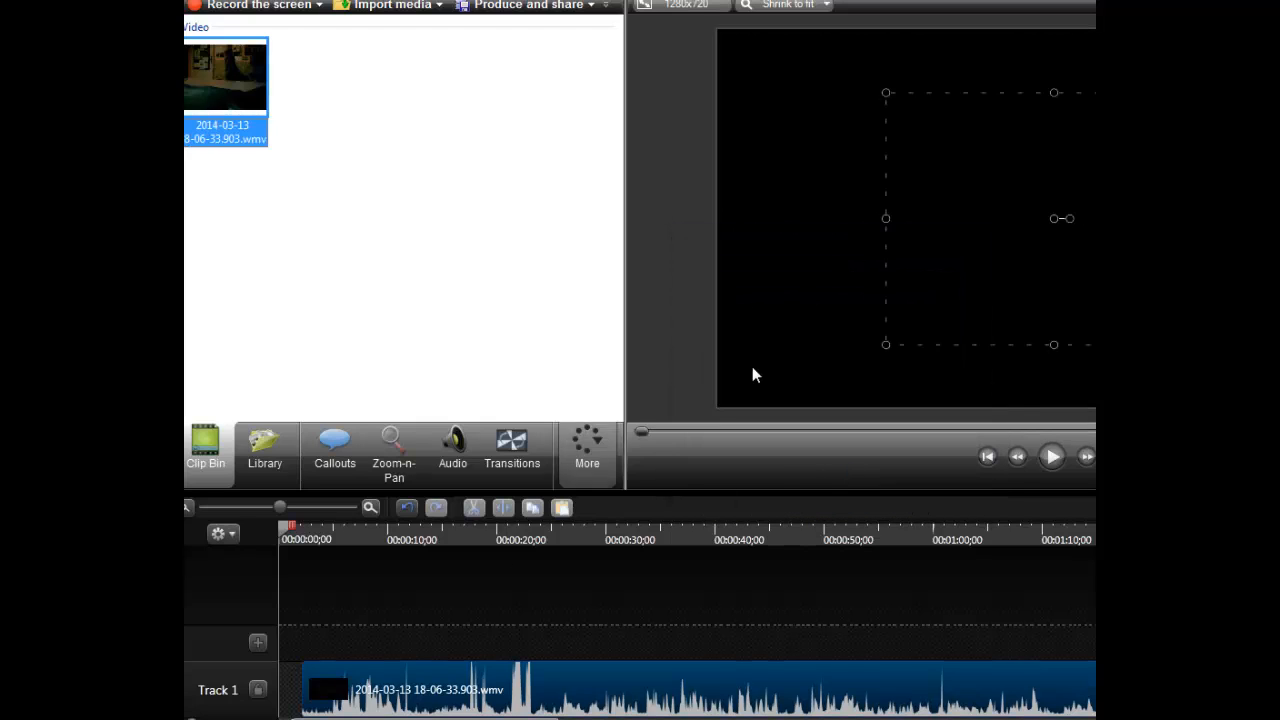
- Shift the webcam clip slightly left on the preview canvas and play a short preview
{"action": "left_click_drag", "start_coordinate": [1006, 343], "coordinate": [987, 306]}
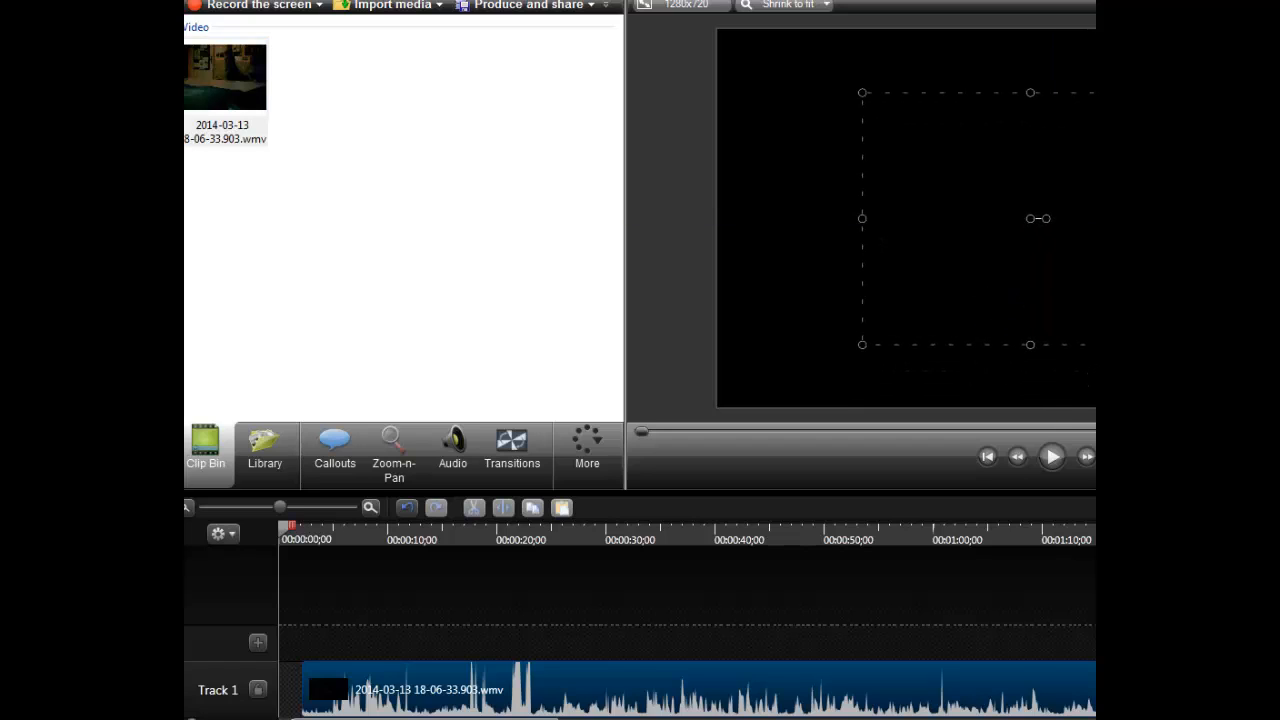
{"action": "left_click", "coordinate": [1053, 457]}
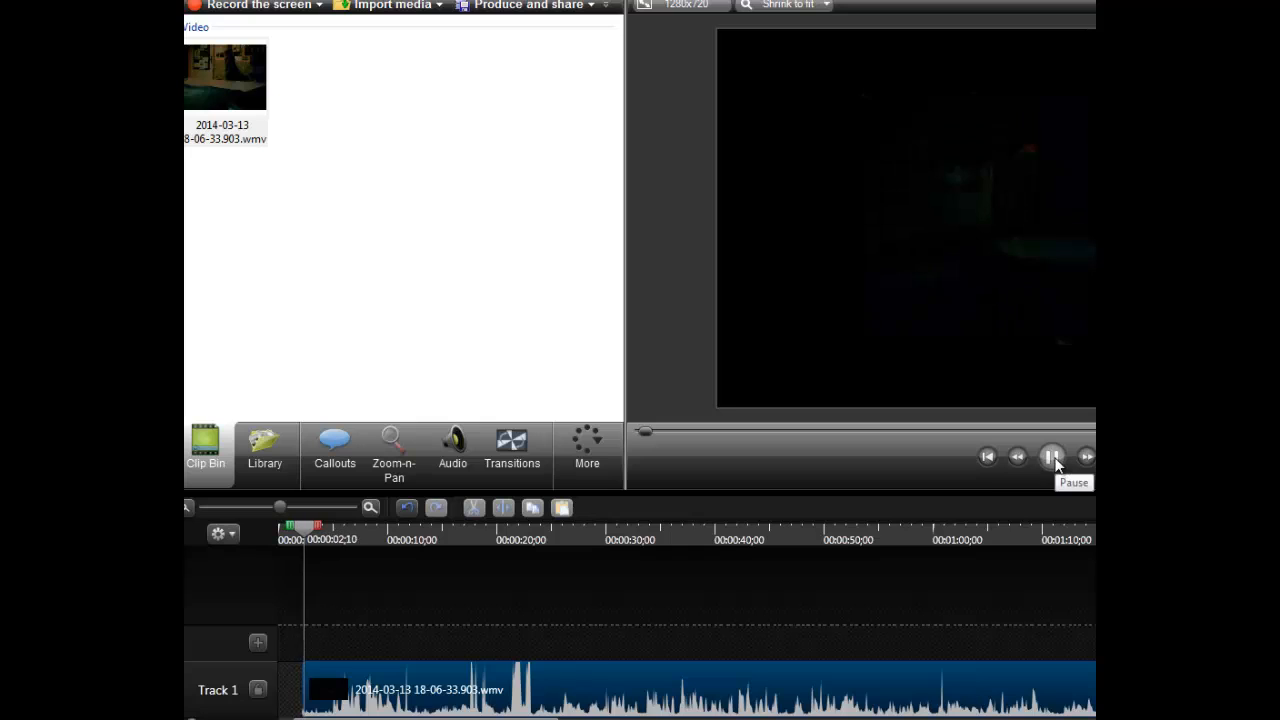
{"action": "left_click", "coordinate": [1058, 465]}
- Move the clip to the very start of Track 1 and preview its playback
{"action": "left_click_drag", "start_coordinate": [558, 690], "coordinate": [535, 692]}
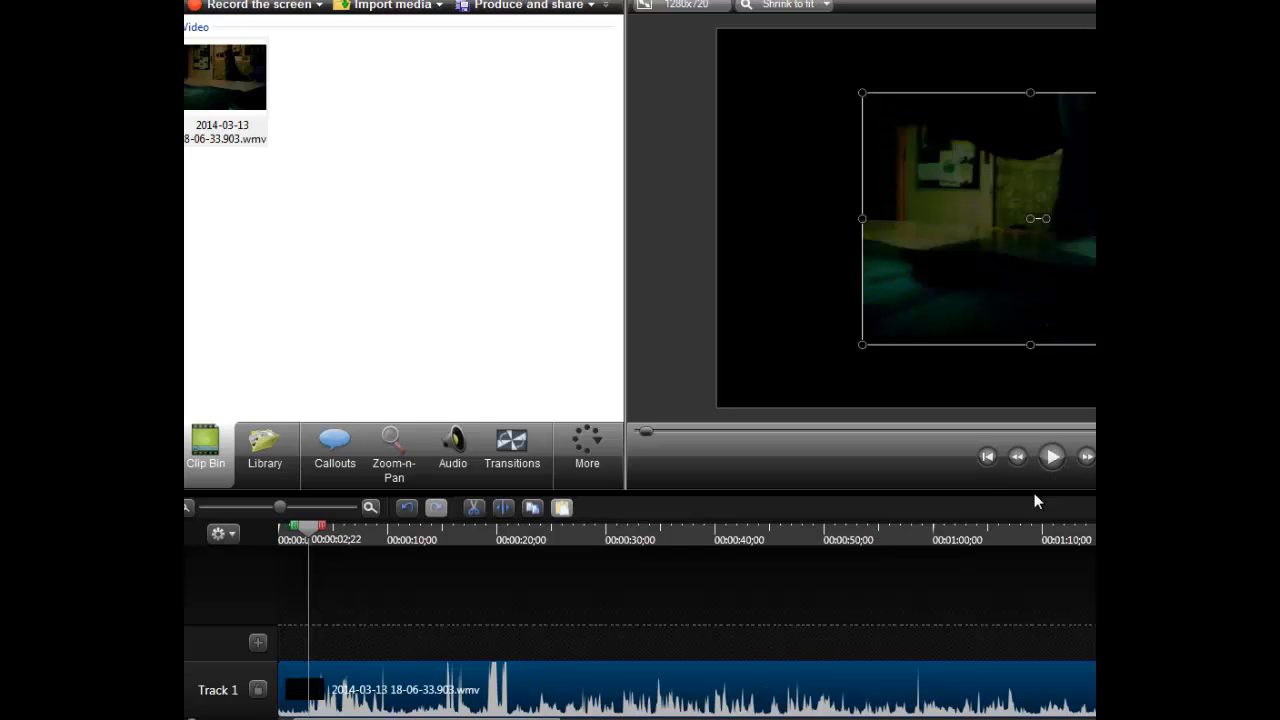
{"action": "left_click", "coordinate": [1053, 457]}
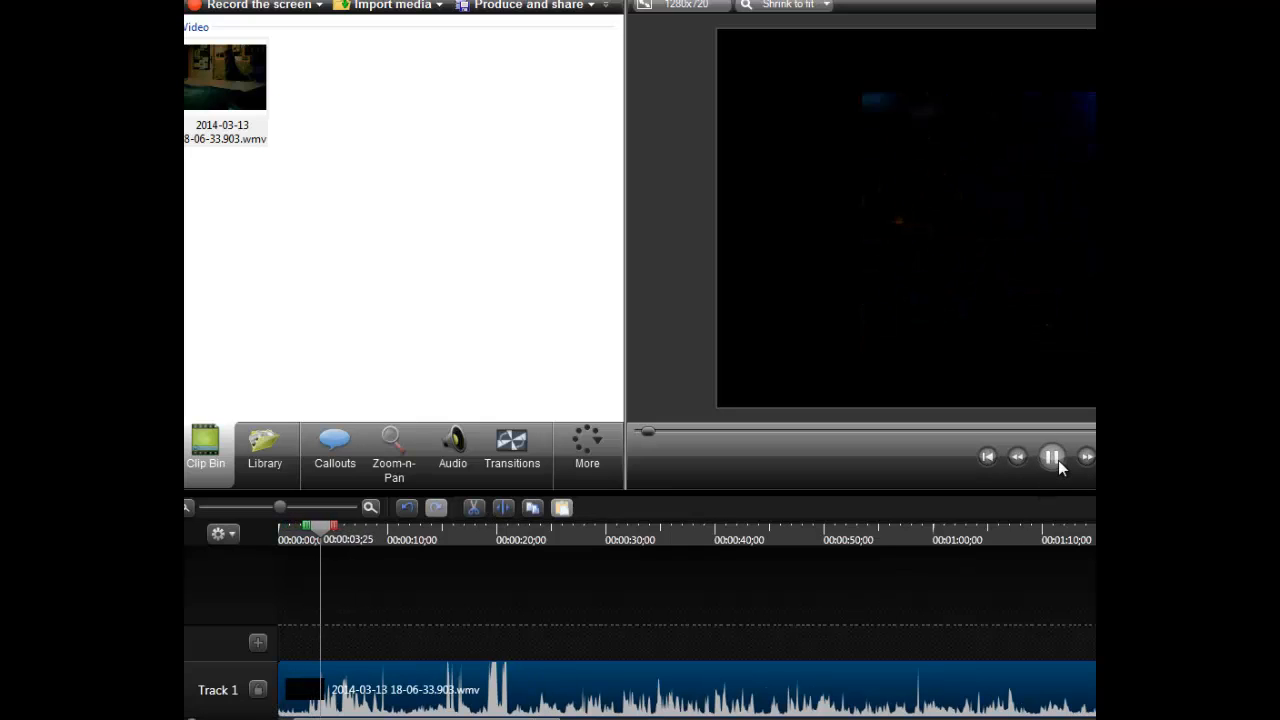
{"action": "left_click", "coordinate": [1058, 460]}
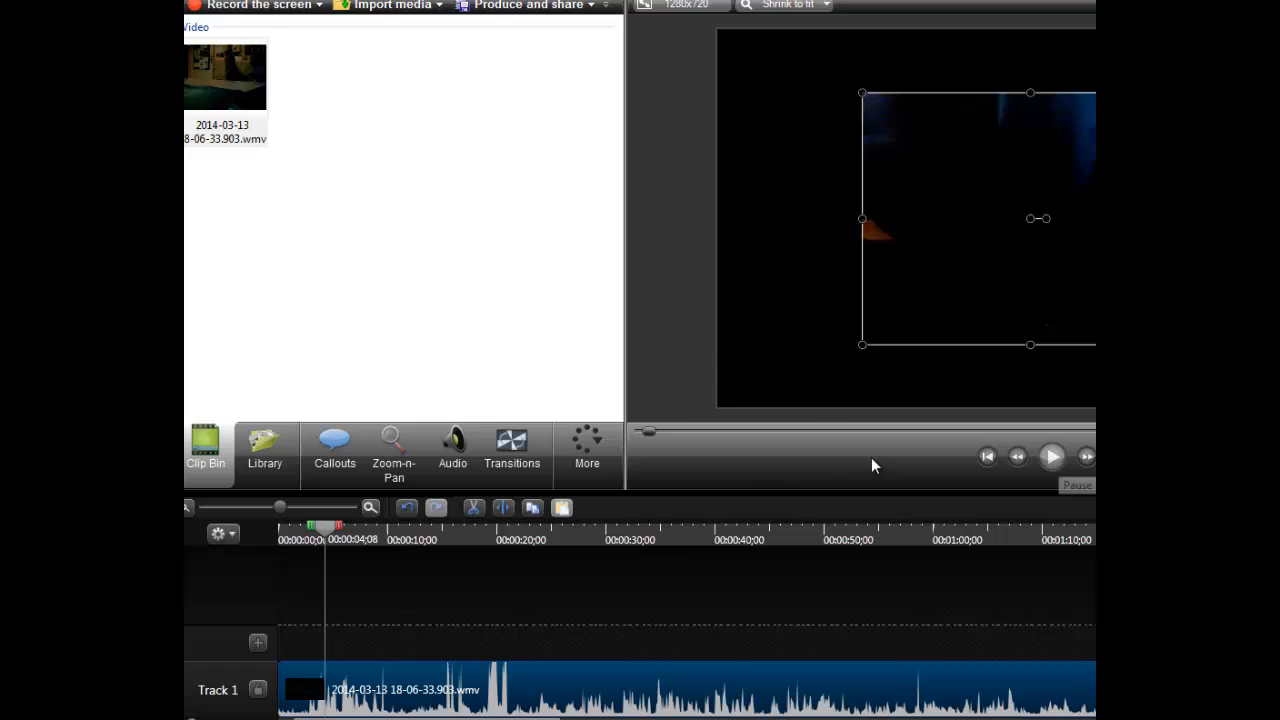
- Lower the audio volume of the clip on Track 1 well below 100 % and listen to the result
{"action": "left_click", "coordinate": [453, 455]}
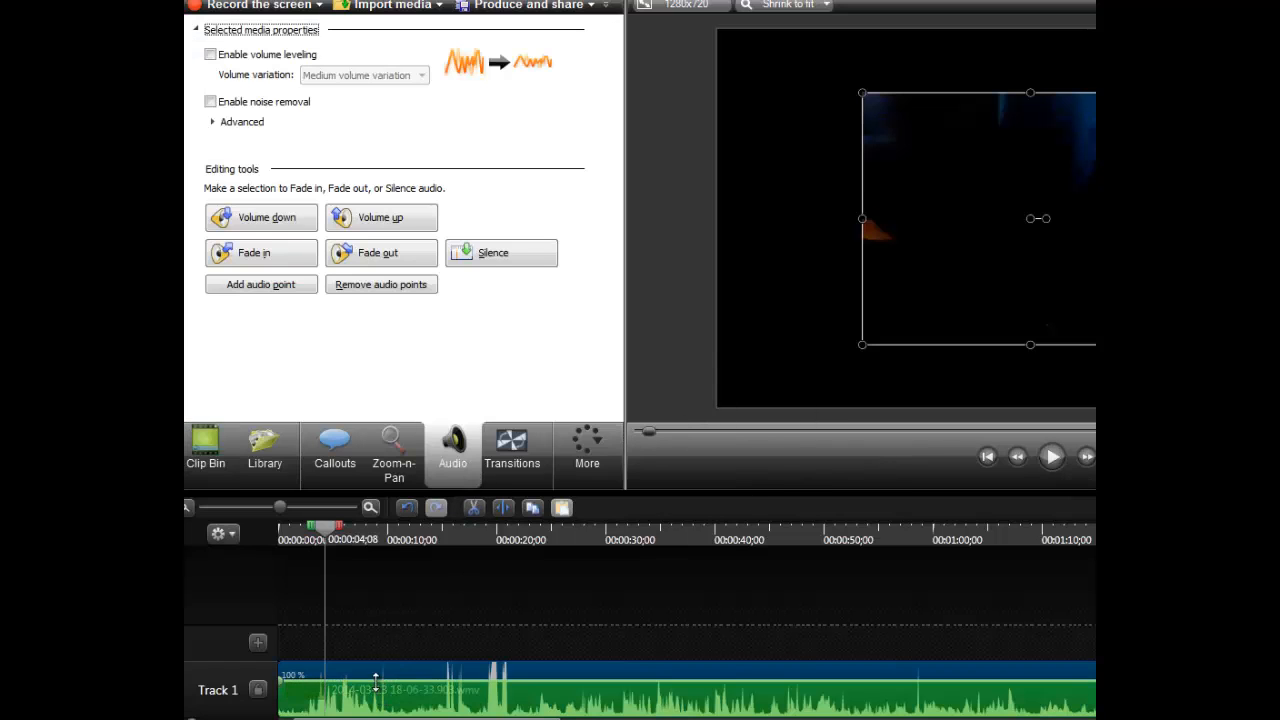
{"action": "left_click_drag", "start_coordinate": [376, 681], "coordinate": [375, 702]}
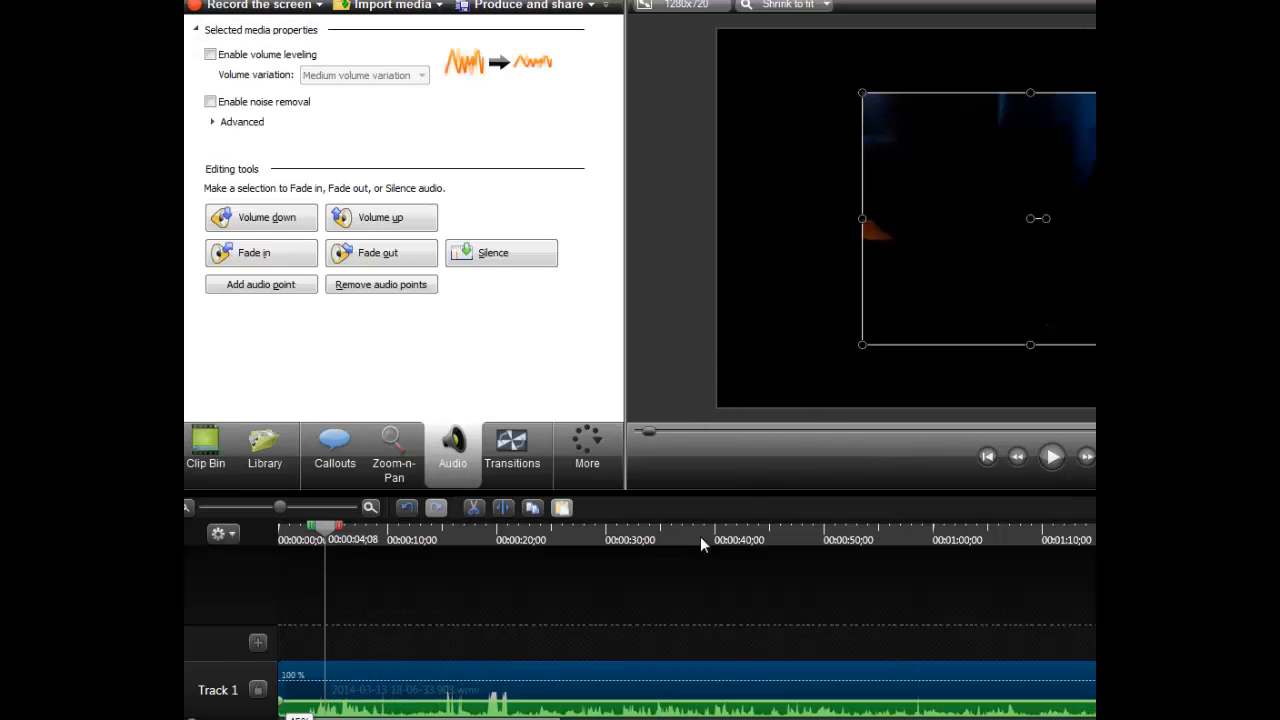
{"action": "left_click", "coordinate": [1052, 457]}
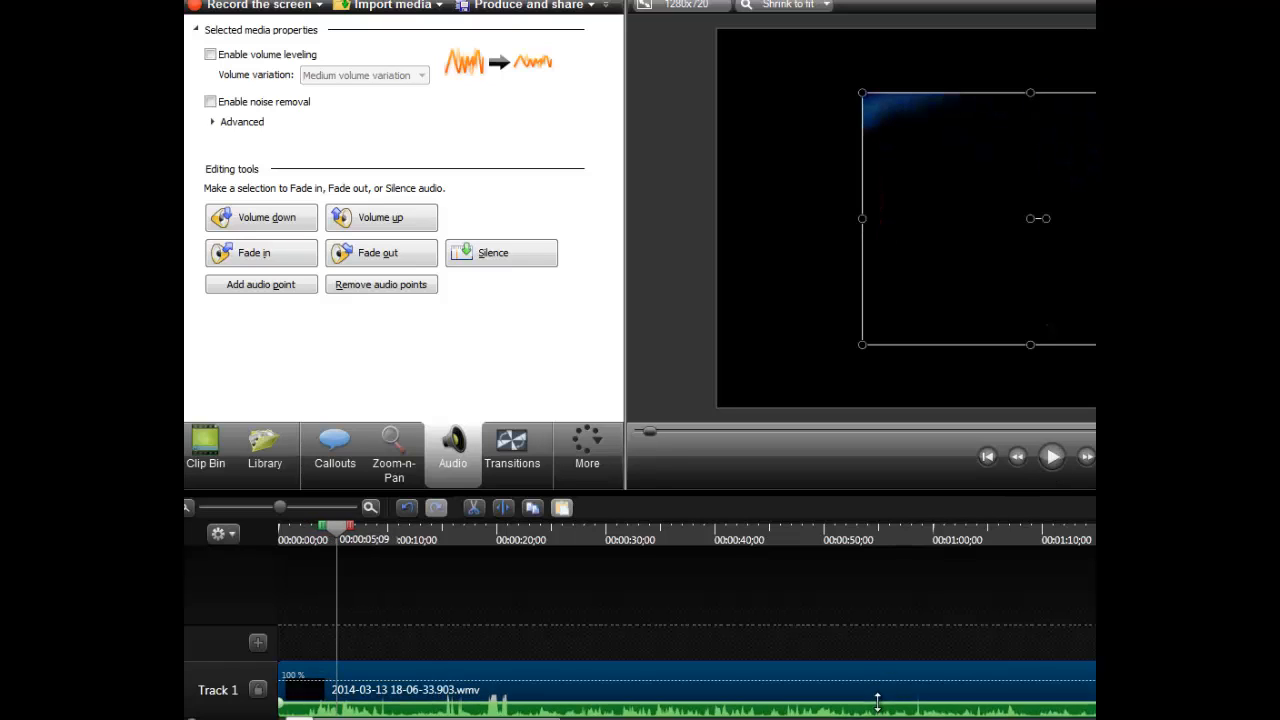
{"action": "key", "text": "space"}
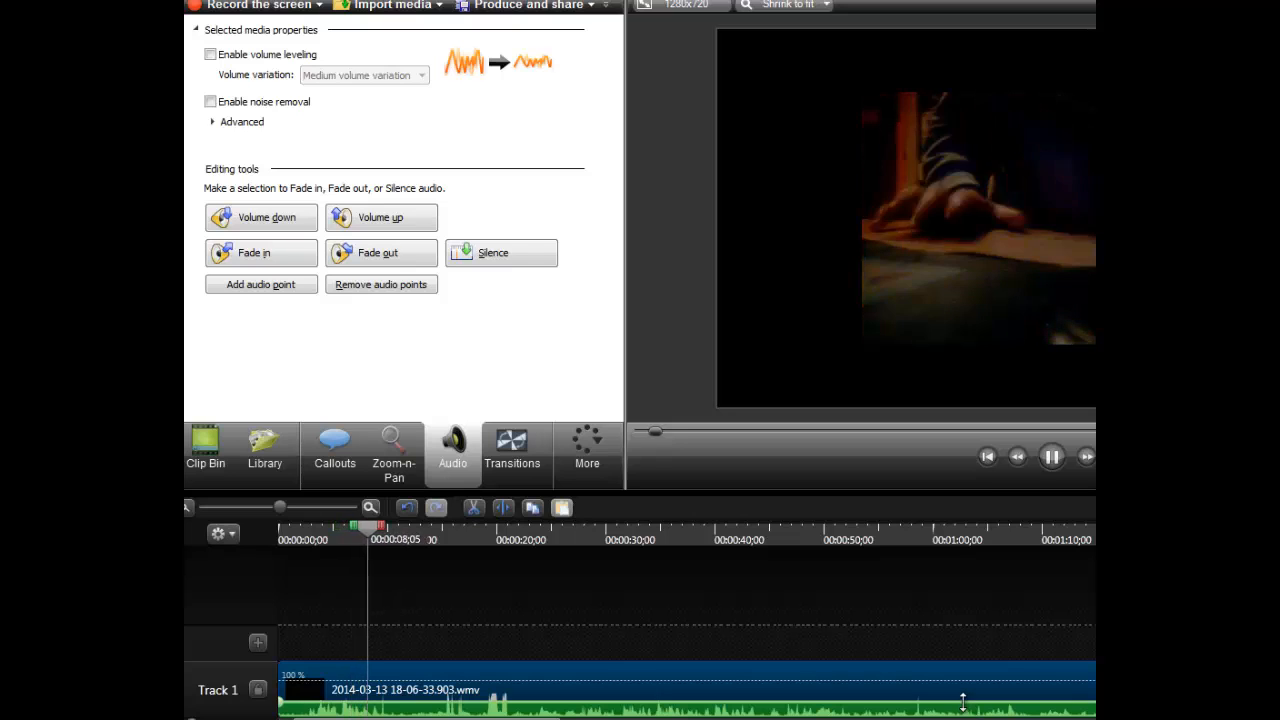
{"action": "left_click", "coordinate": [1050, 458]}
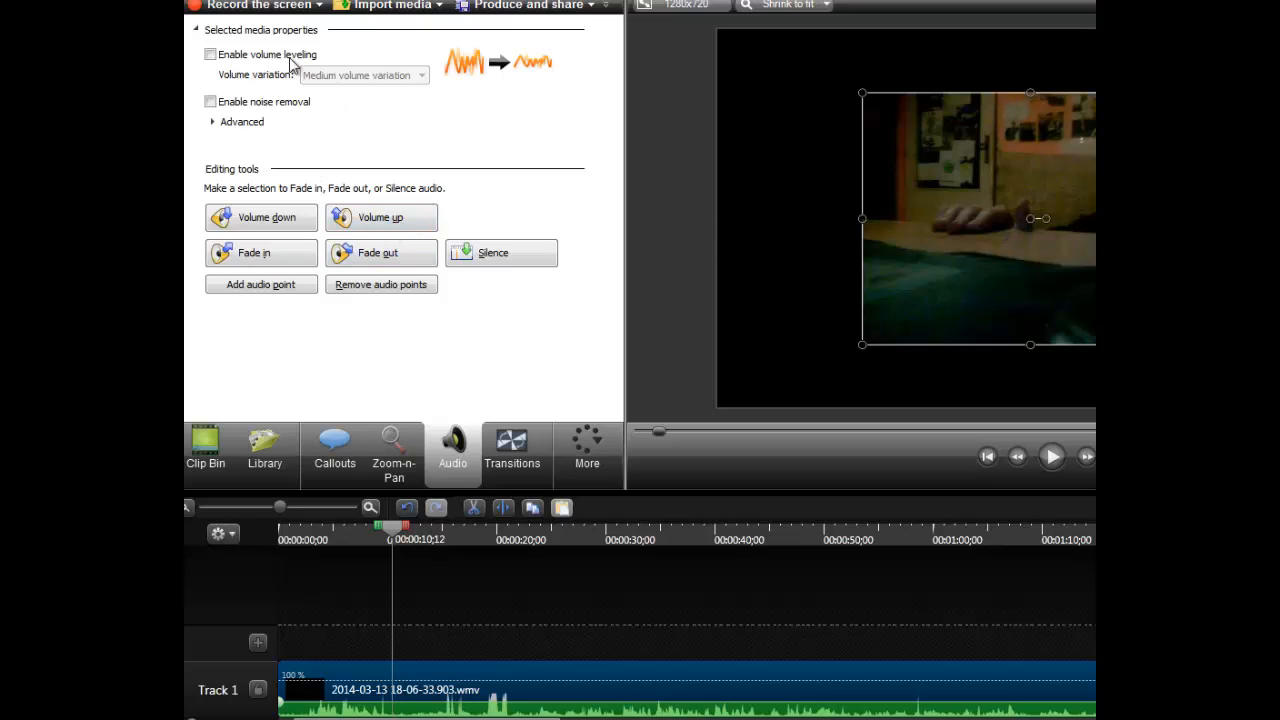
- Look through the Zoom-n-Pan, Transitions, Library and Callouts tools and the list of additional editing features
{"action": "left_click", "coordinate": [394, 458]}
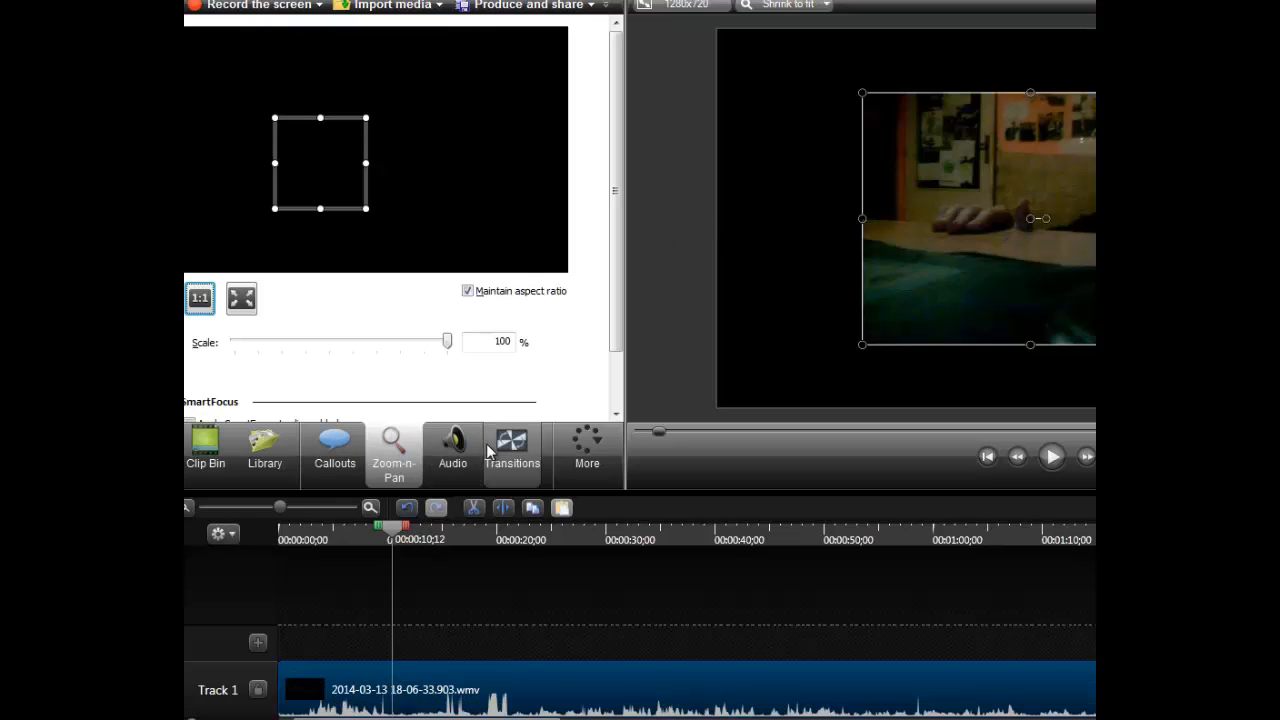
{"action": "left_click", "coordinate": [489, 443]}
{"action": "left_click", "coordinate": [206, 450]}
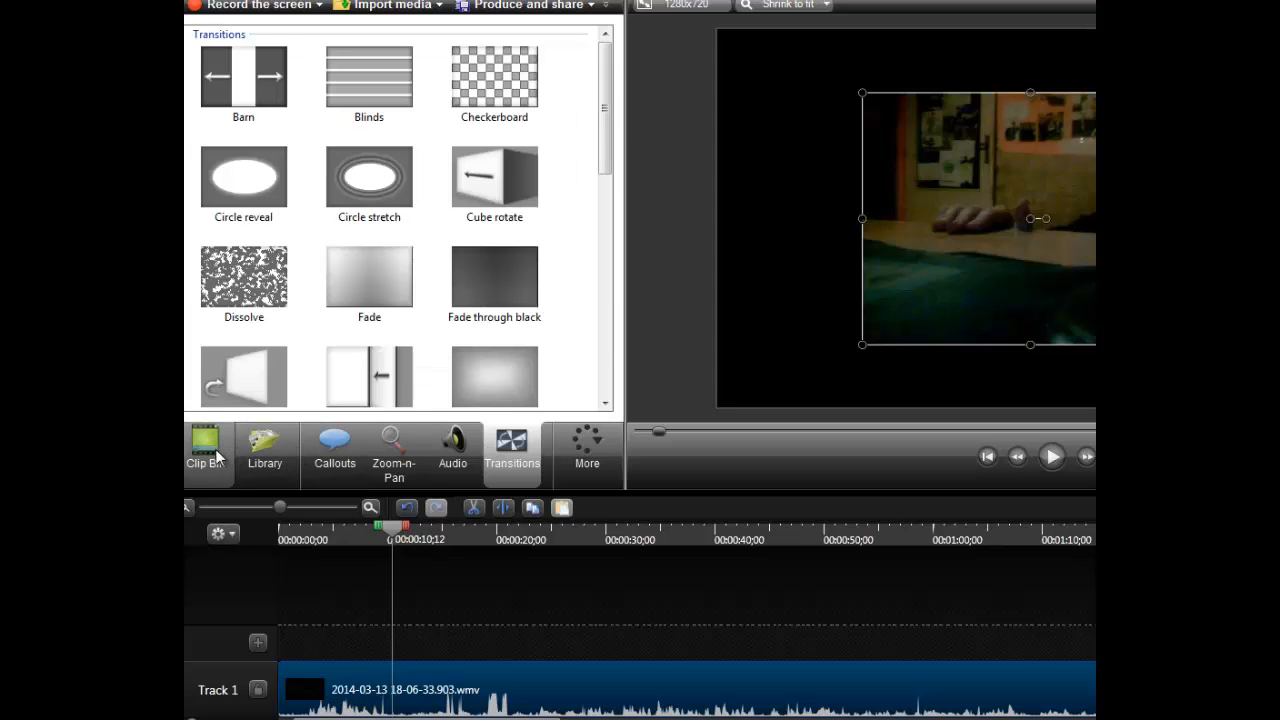
{"action": "left_click", "coordinate": [270, 475]}
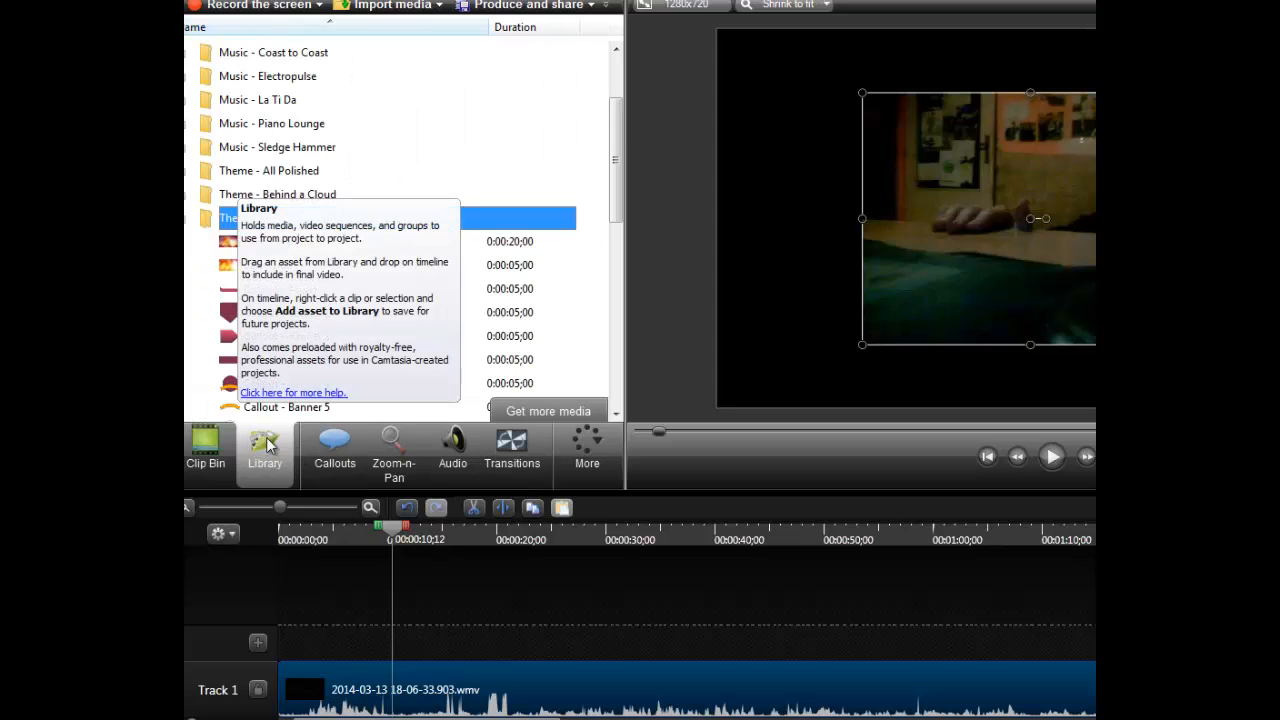
{"action": "left_click", "coordinate": [345, 466]}
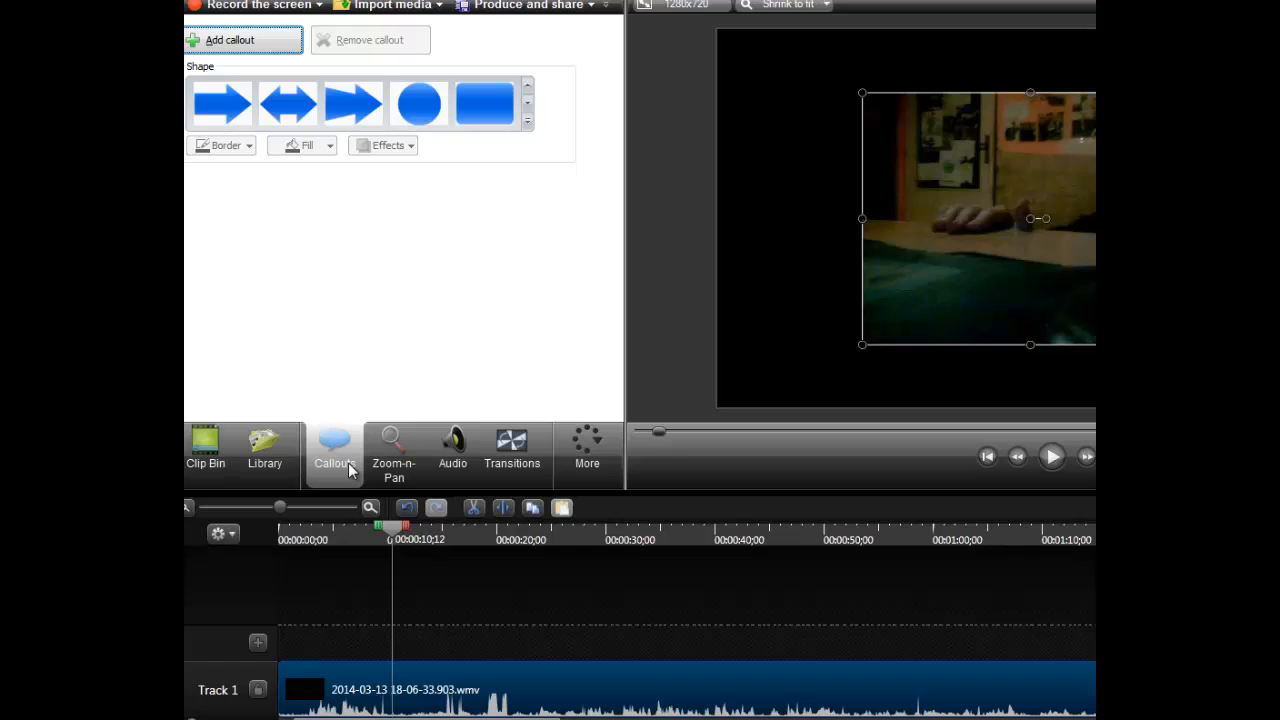
{"action": "left_click", "coordinate": [380, 476]}
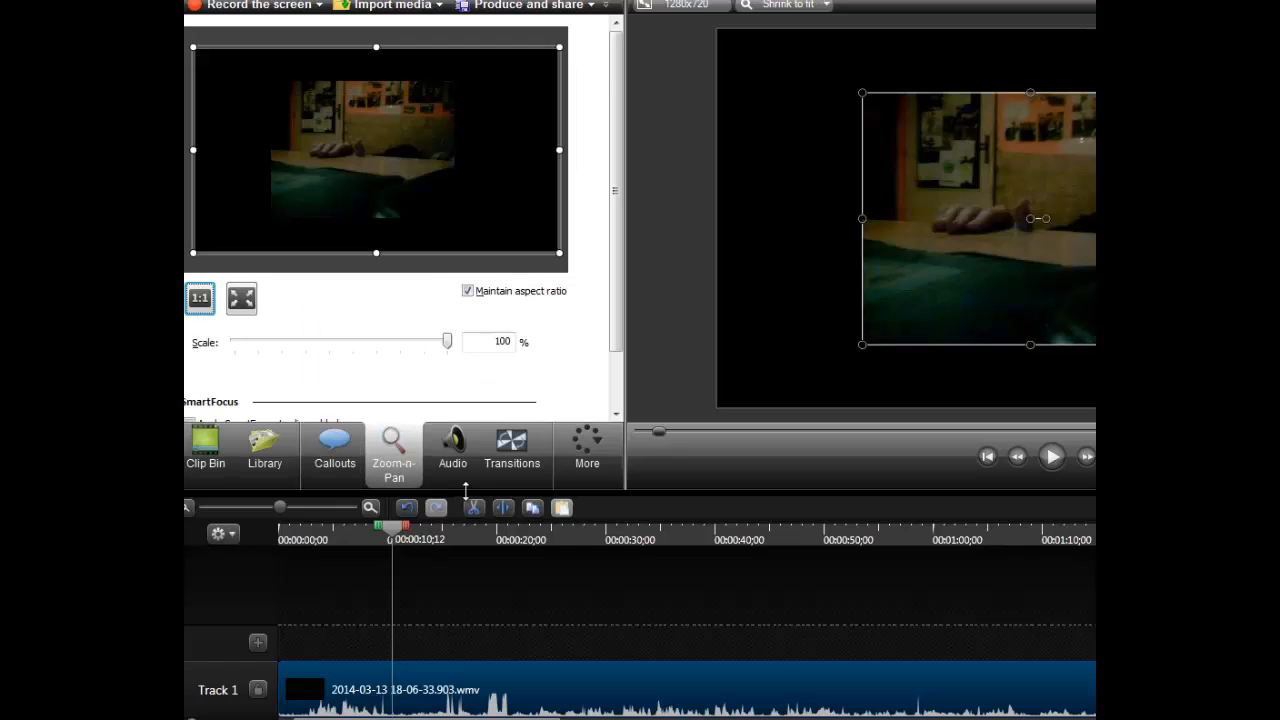
{"action": "left_click", "coordinate": [587, 452]}
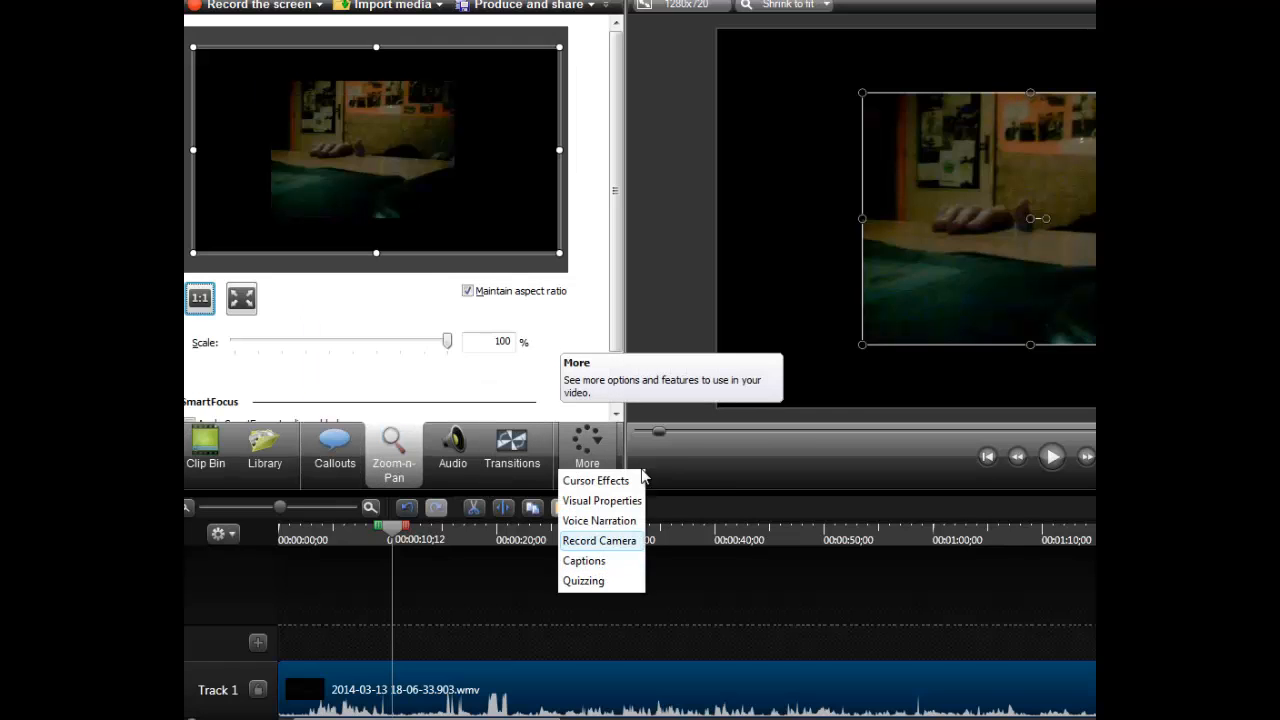
- Stop the preview at 00:00:11;11 and split the clip on Track 1 there
{"action": "left_click", "coordinate": [1061, 463]}
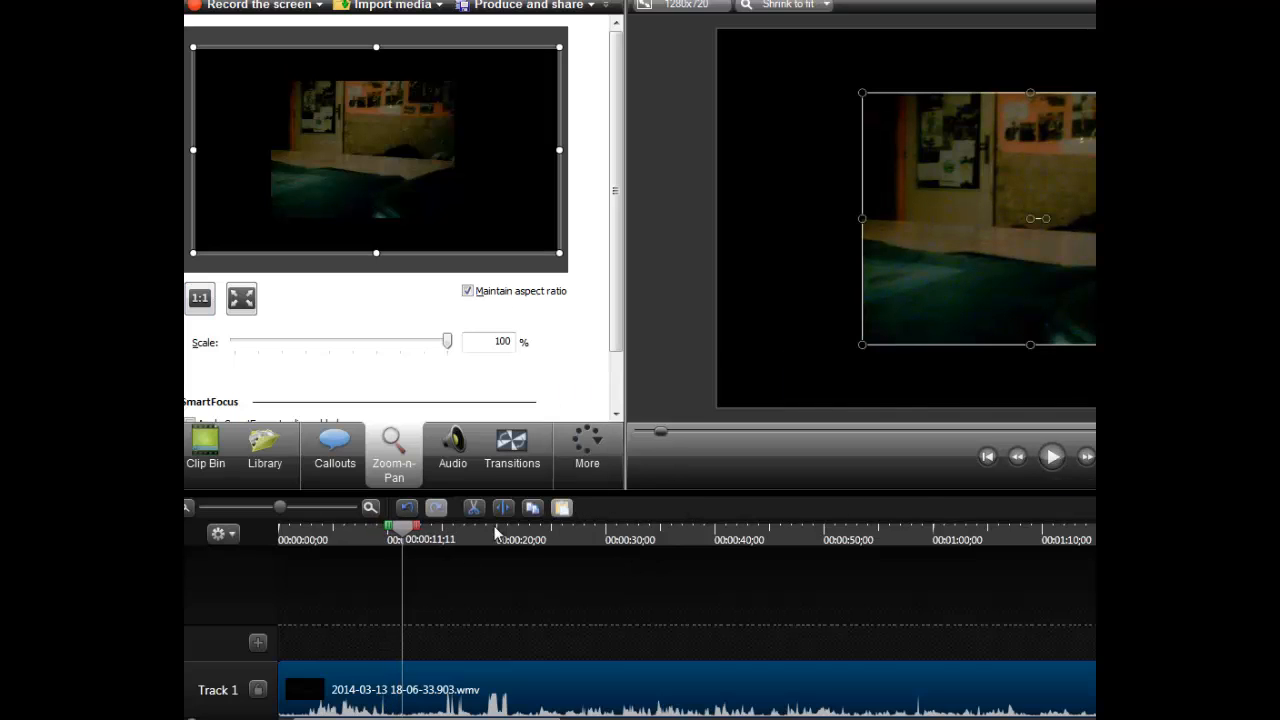
{"action": "key", "text": "s"}
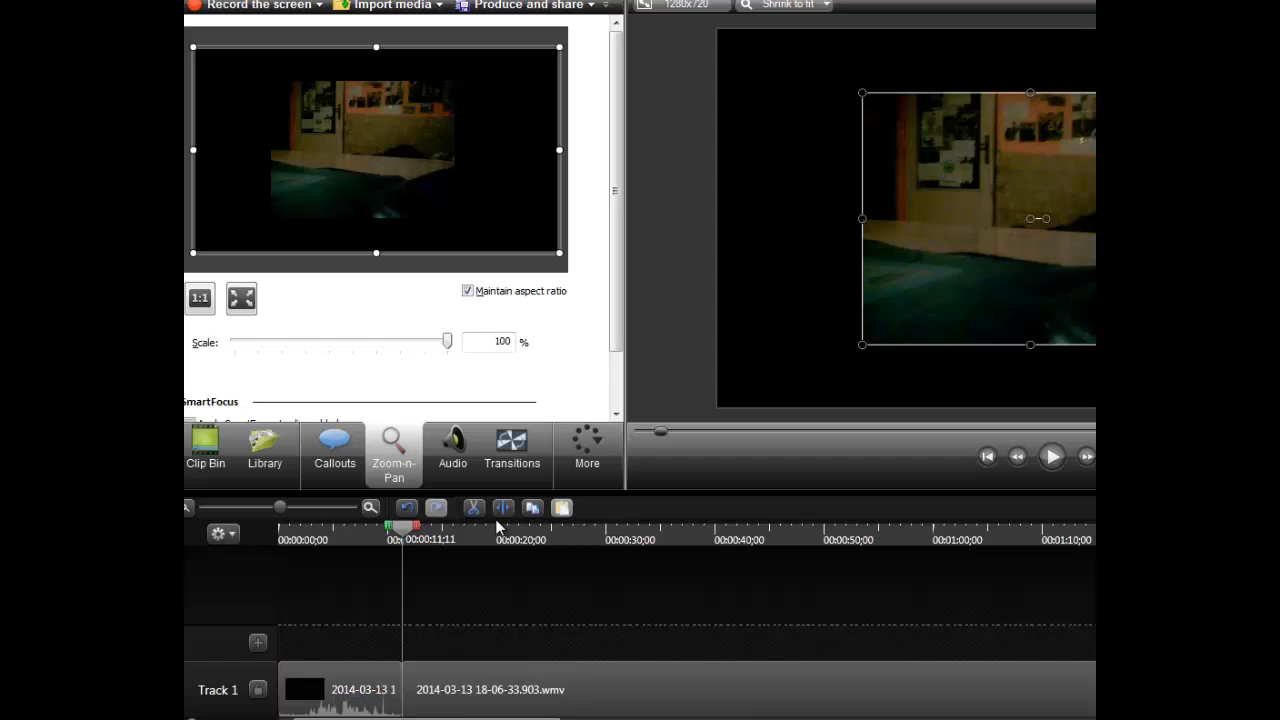
- Preview the second part of the split clip at several points between about 14 and 34 seconds
{"action": "left_click_drag", "start_coordinate": [403, 528], "coordinate": [640, 560]}
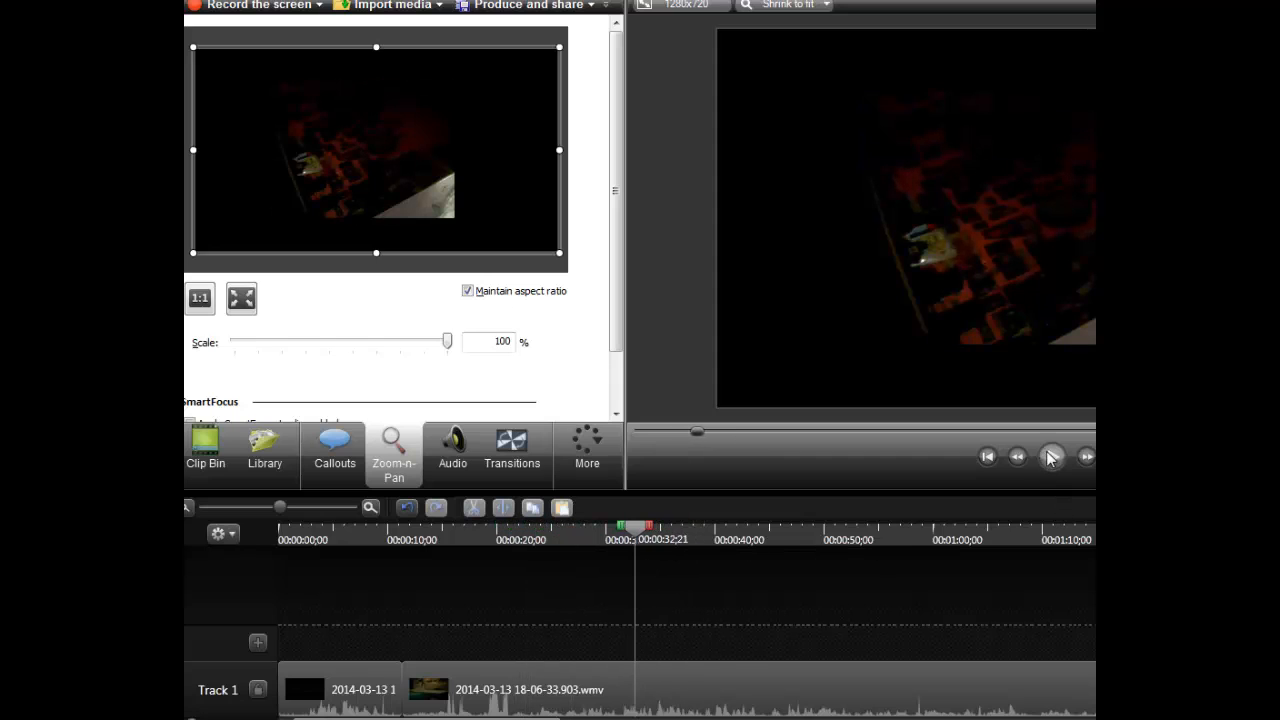
{"action": "left_click", "coordinate": [1050, 457]}
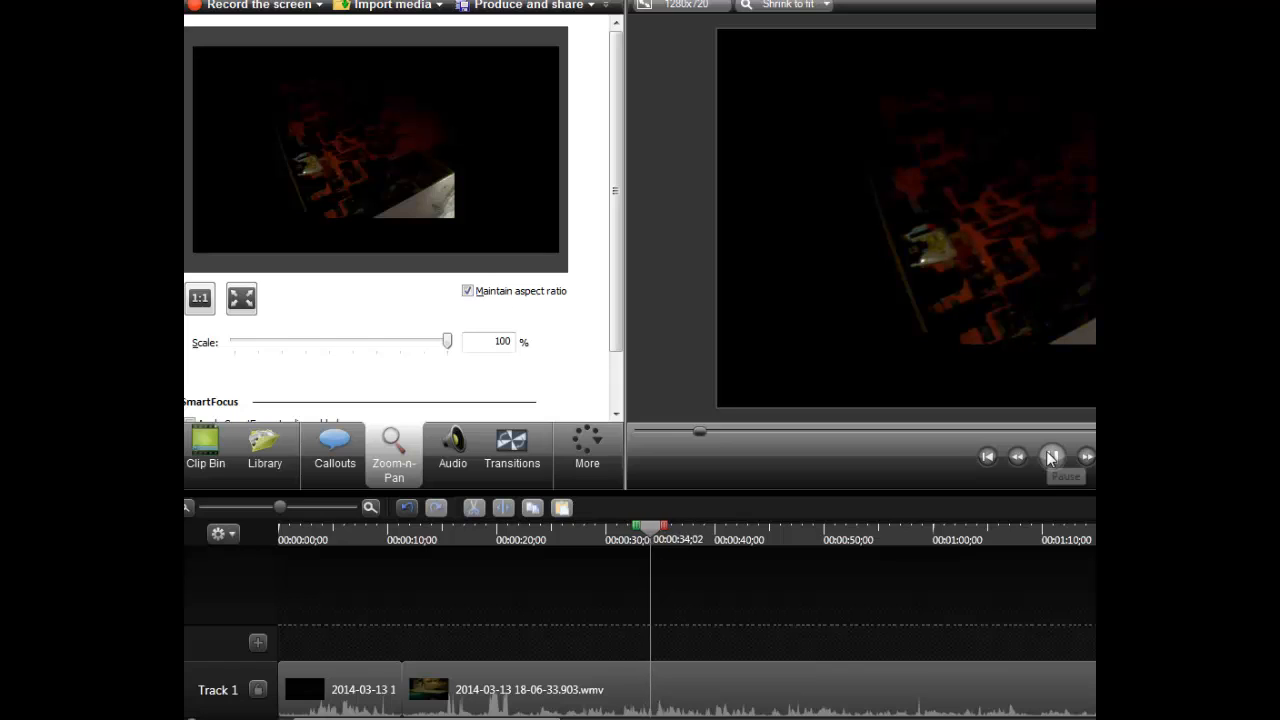
{"action": "left_click", "coordinate": [1050, 457]}
{"action": "left_click_drag", "start_coordinate": [651, 532], "coordinate": [571, 533]}
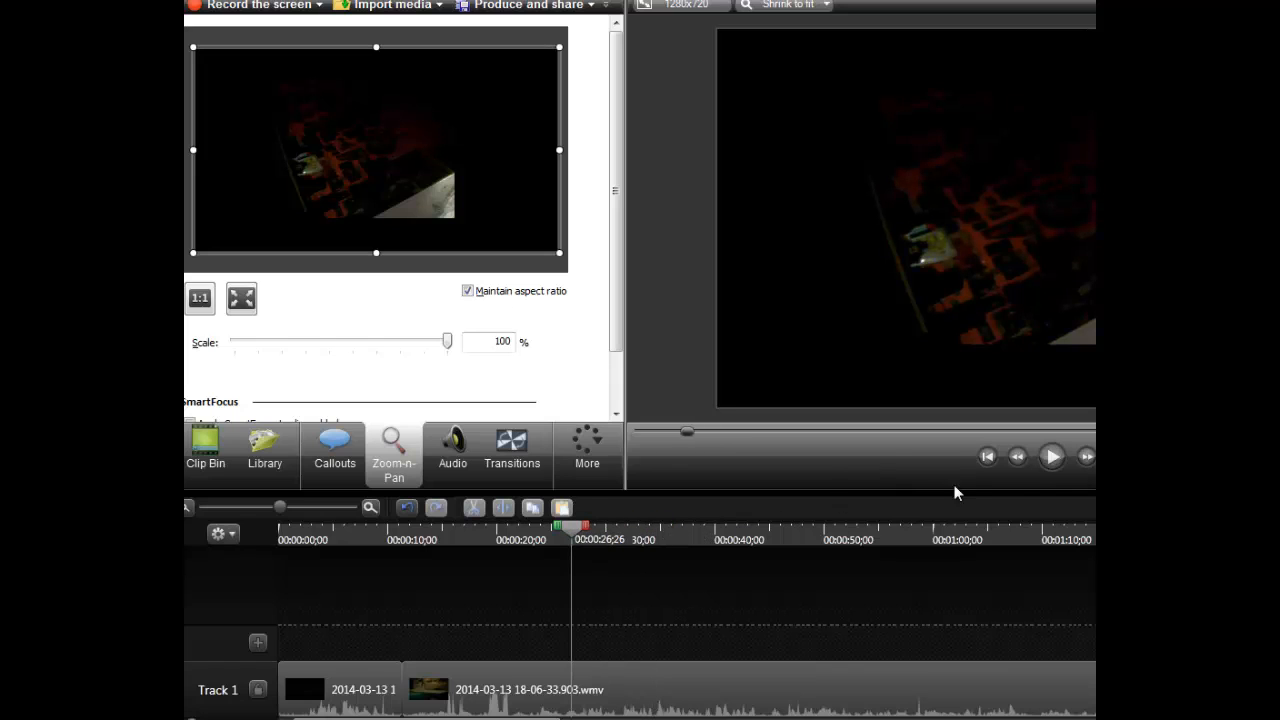
{"action": "left_click", "coordinate": [1050, 457]}
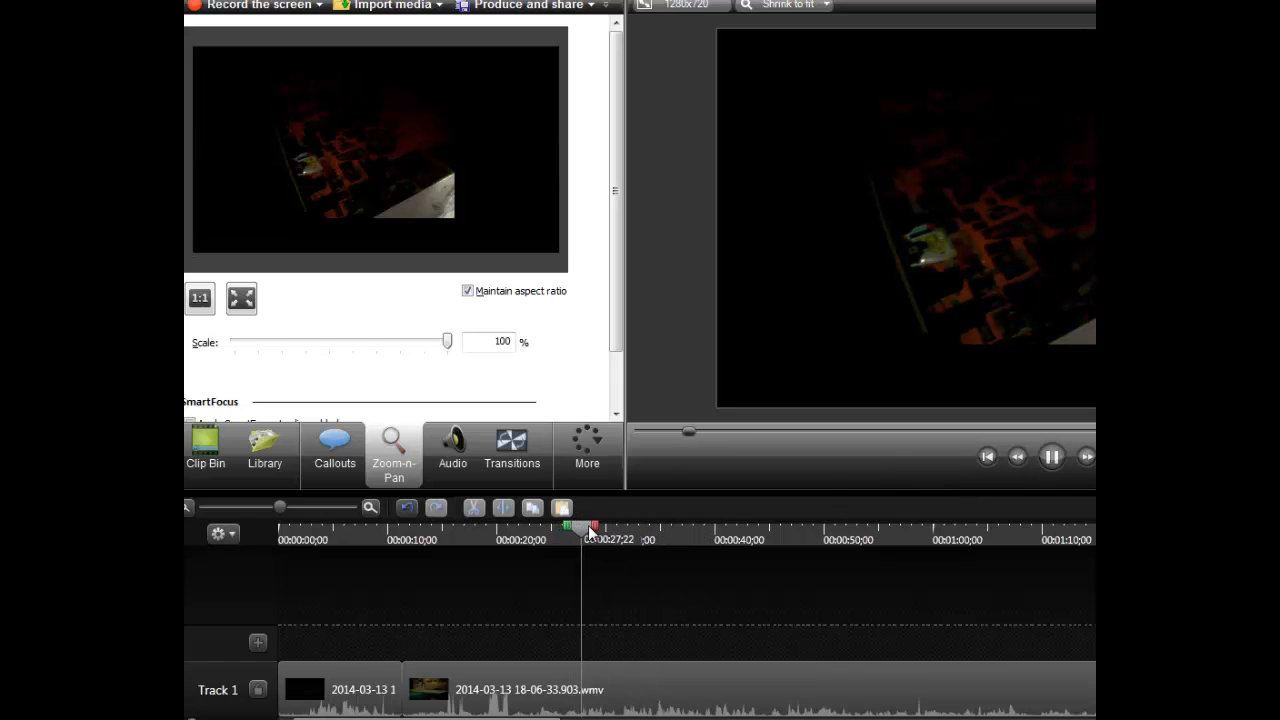
{"action": "left_click_drag", "start_coordinate": [488, 520], "coordinate": [432, 530]}
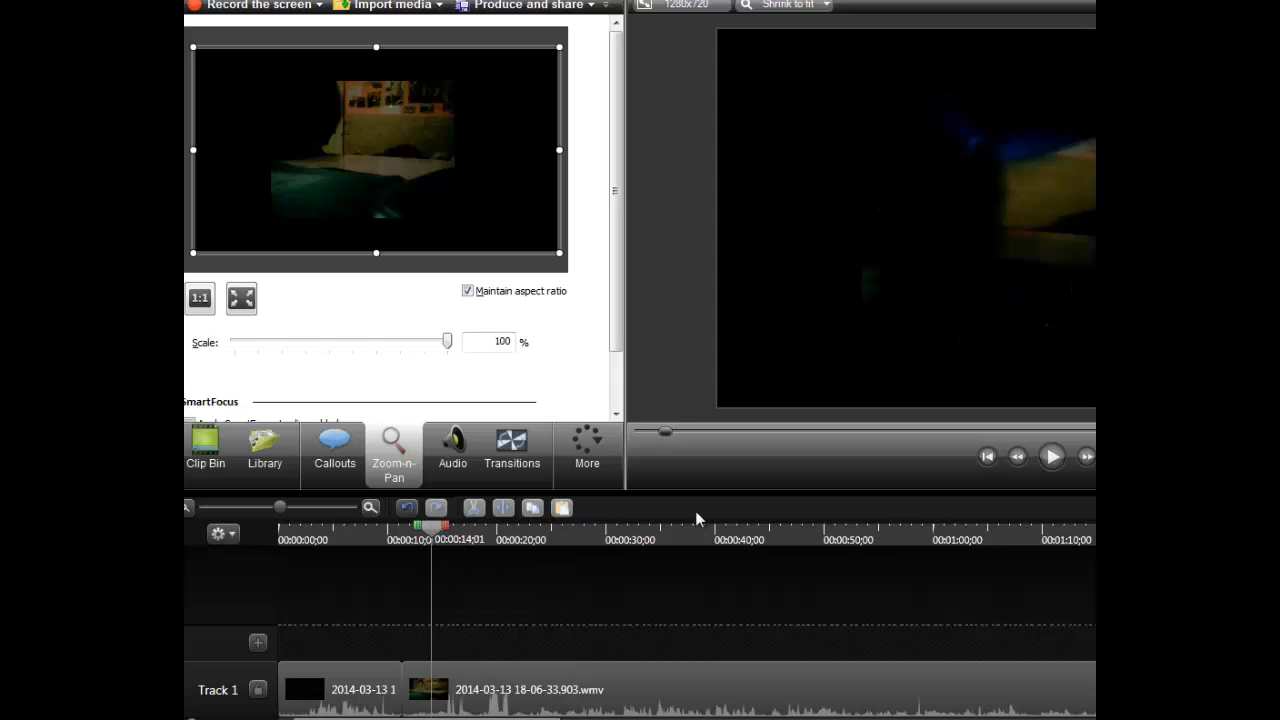
{"action": "left_click", "coordinate": [1055, 461]}
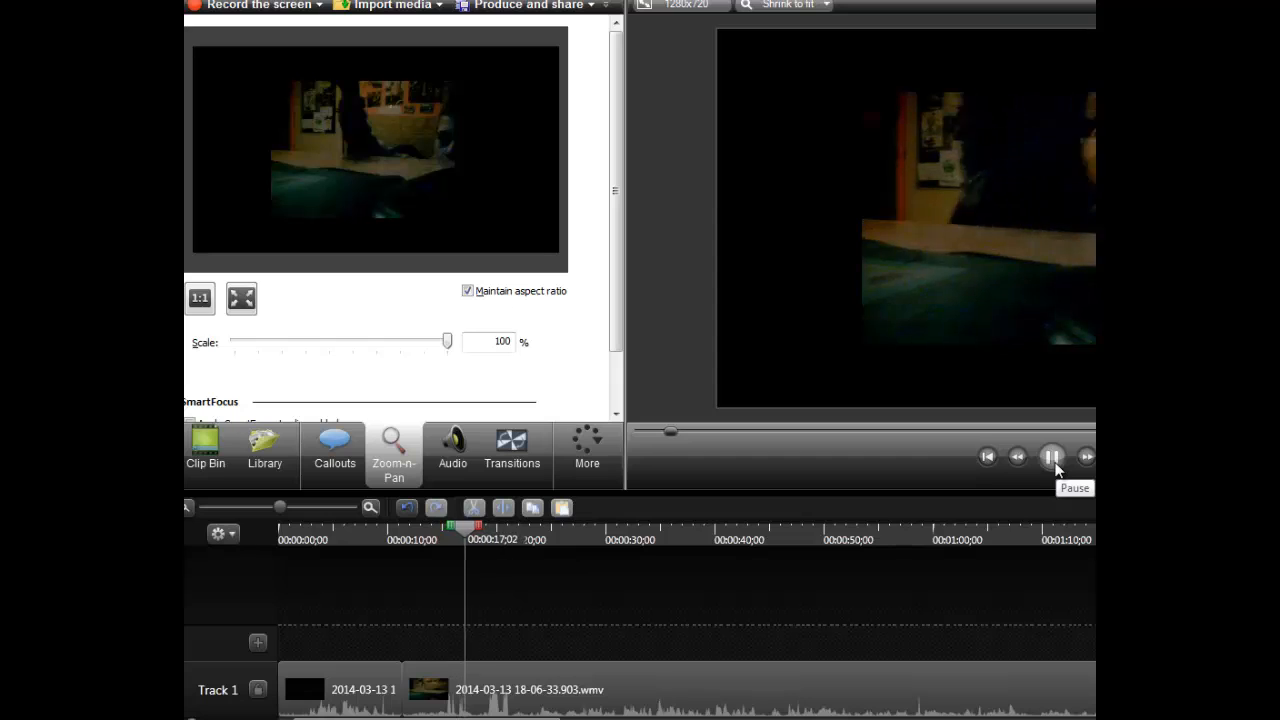
{"action": "left_click", "coordinate": [1055, 468]}
{"action": "left_click_drag", "start_coordinate": [472, 526], "coordinate": [436, 524]}
{"action": "left_click", "coordinate": [1056, 465]}
{"action": "left_click", "coordinate": [1057, 464]}
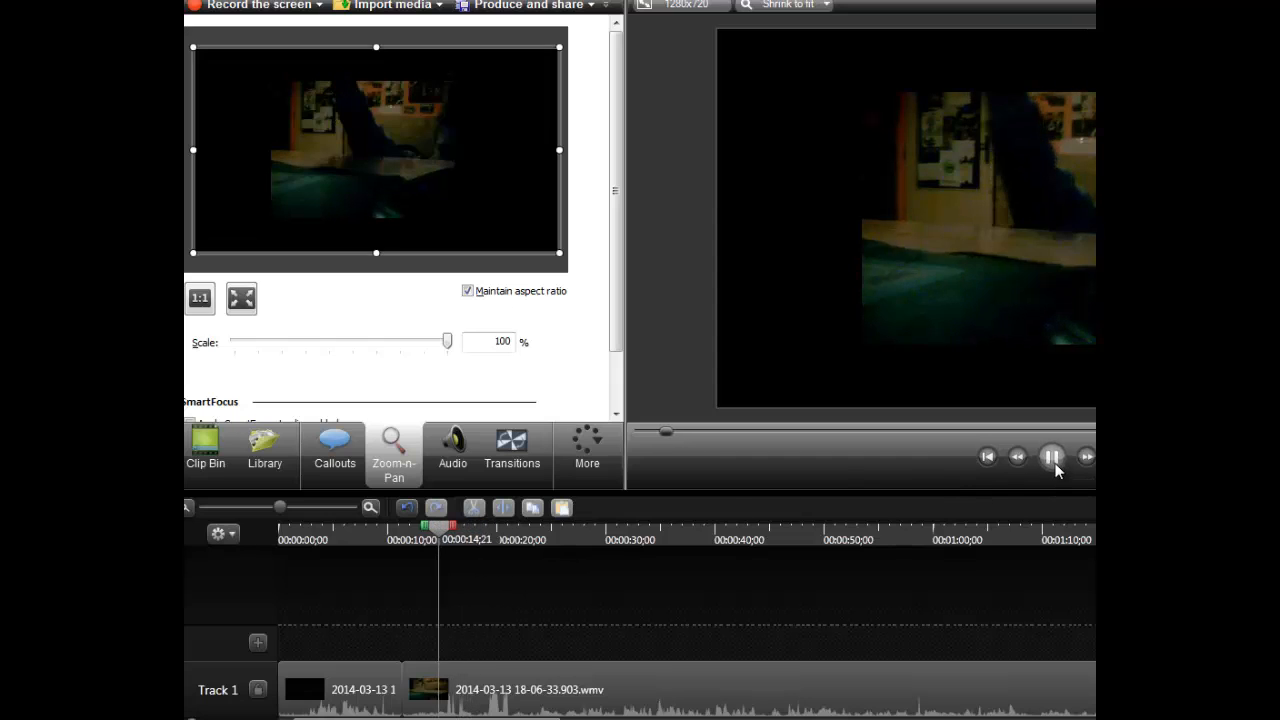
- Split all media at 00:00:14;06 to isolate a short section after the first cut
{"action": "left_click_drag", "start_coordinate": [451, 526], "coordinate": [445, 526]}
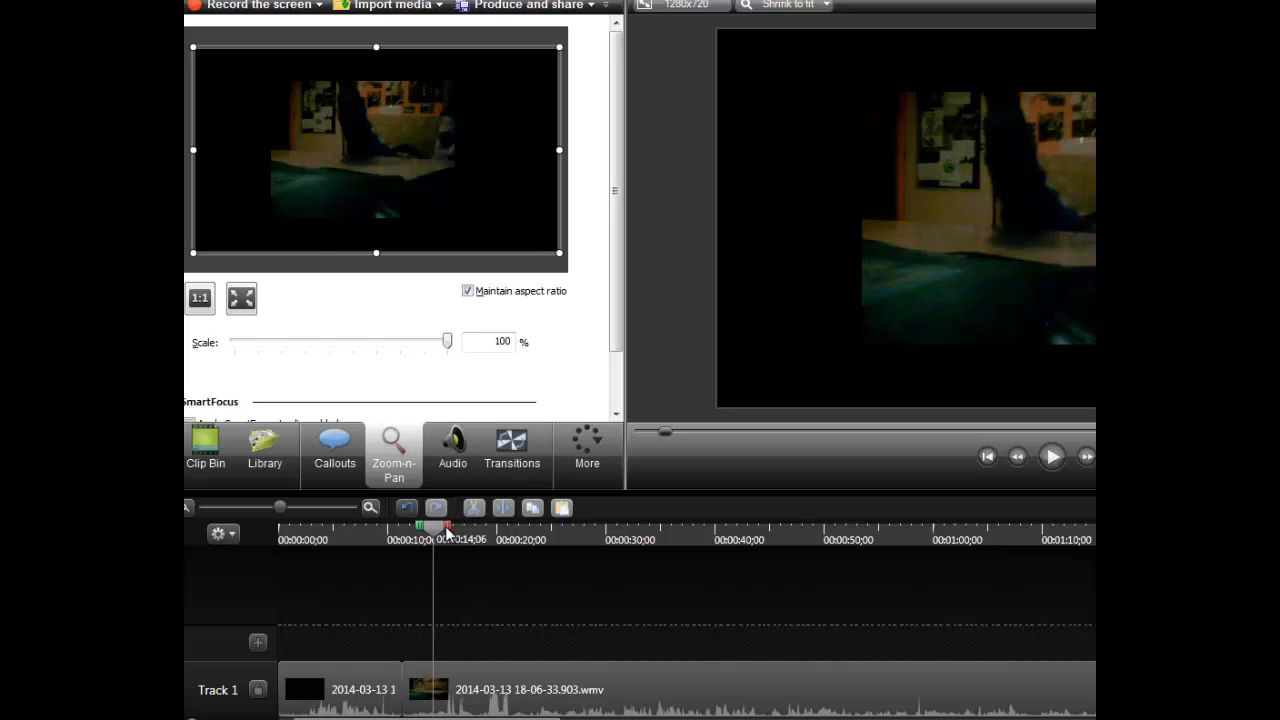
{"action": "right_click", "coordinate": [437, 528]}
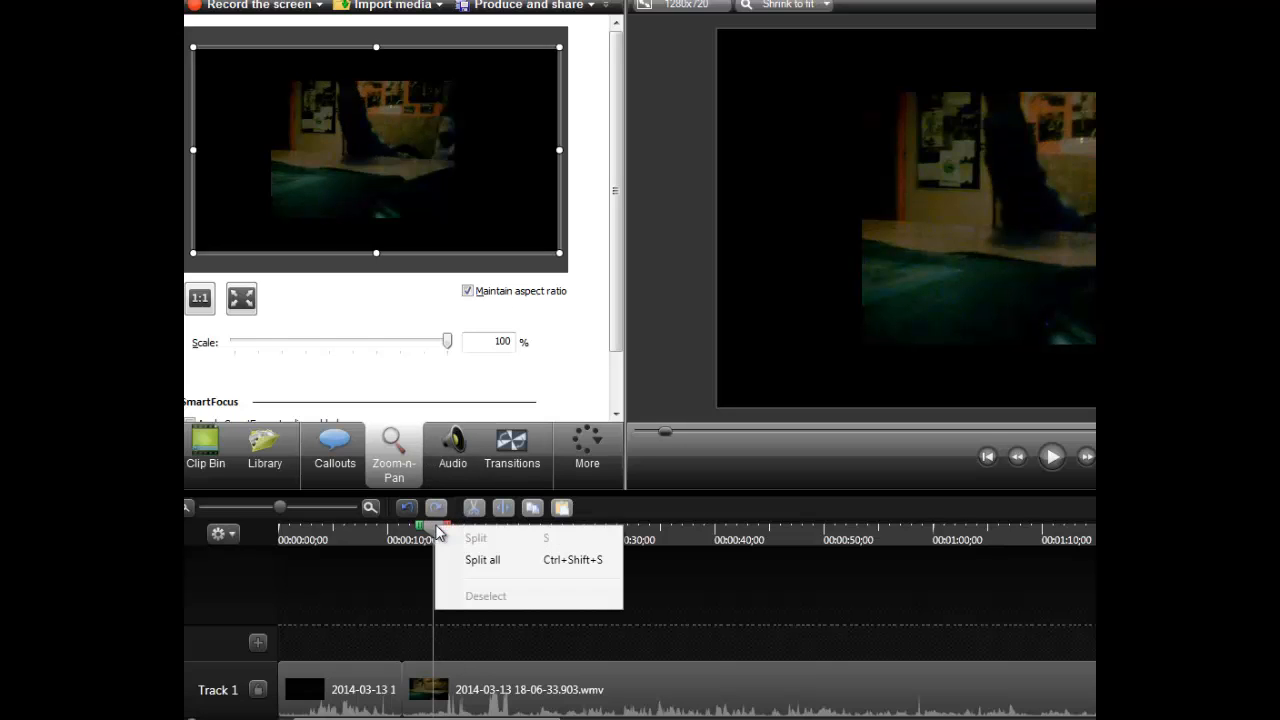
{"action": "left_click", "coordinate": [431, 525]}
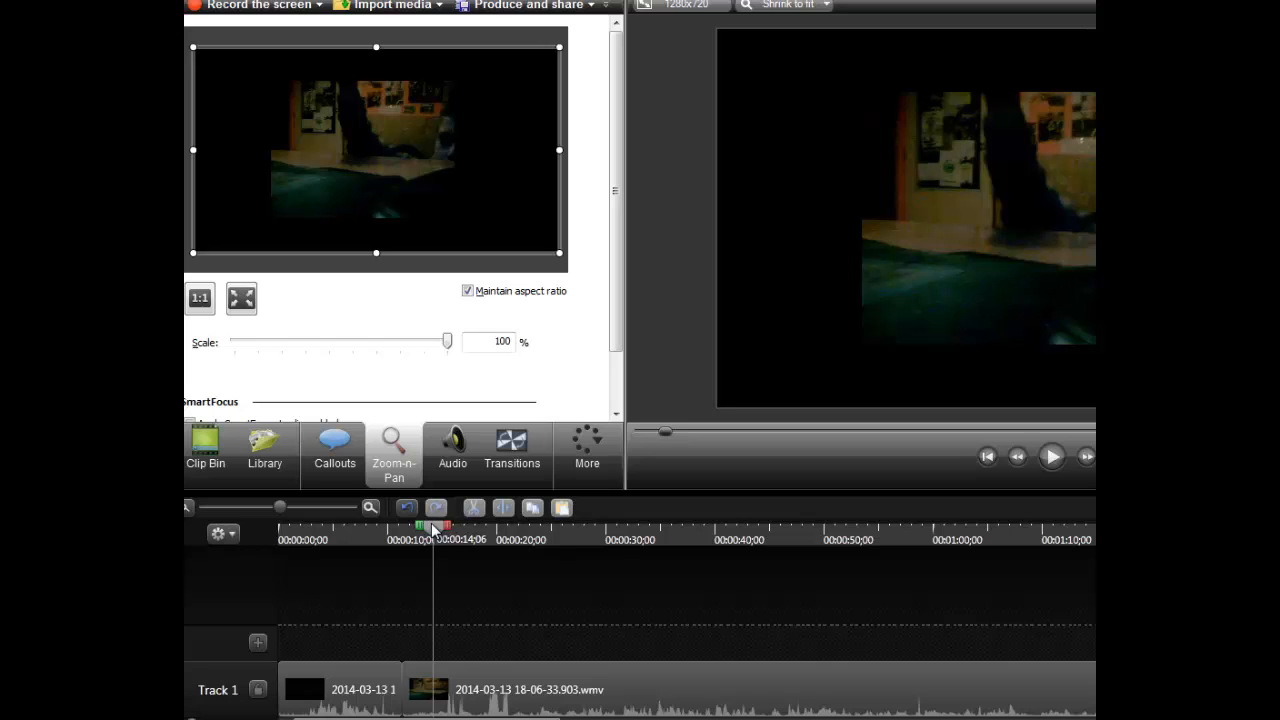
{"action": "right_click", "coordinate": [433, 530]}
{"action": "left_click", "coordinate": [461, 553]}
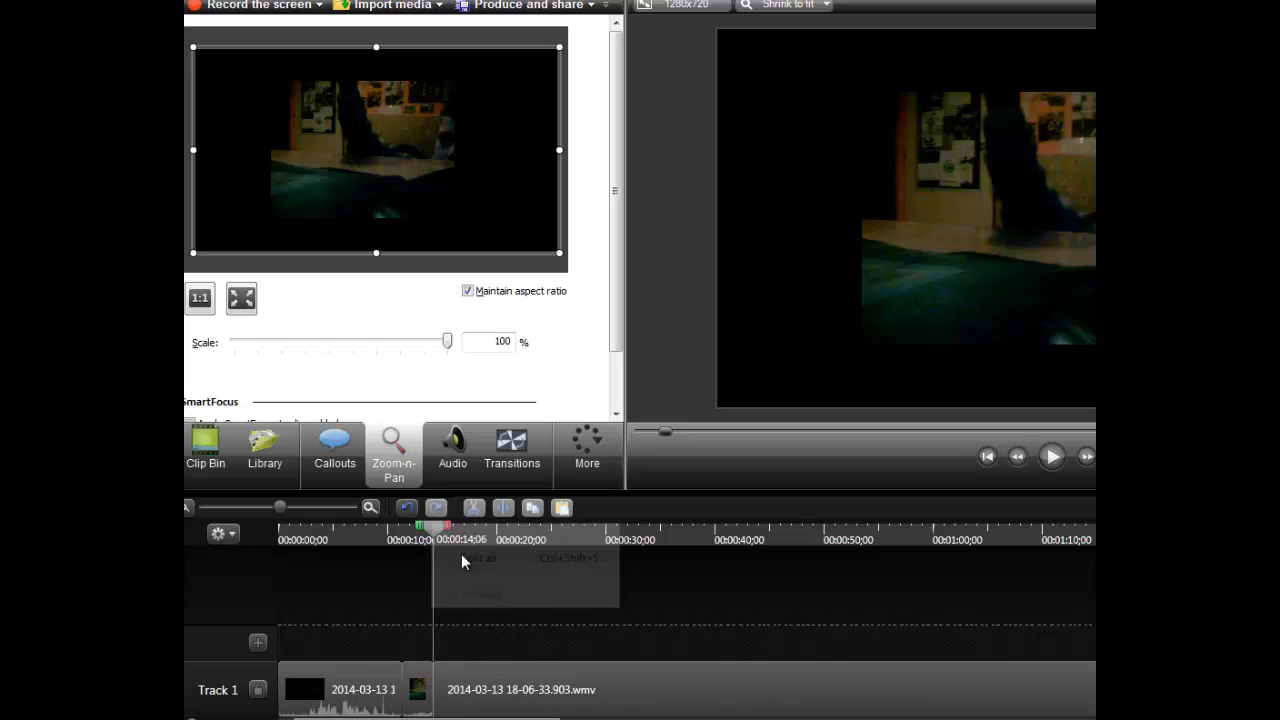
- Delete the short section between 00:00:11;11 and 00:00:14;06 and move the remaining clip against the first part to close the gap
{"action": "left_click", "coordinate": [415, 688]}
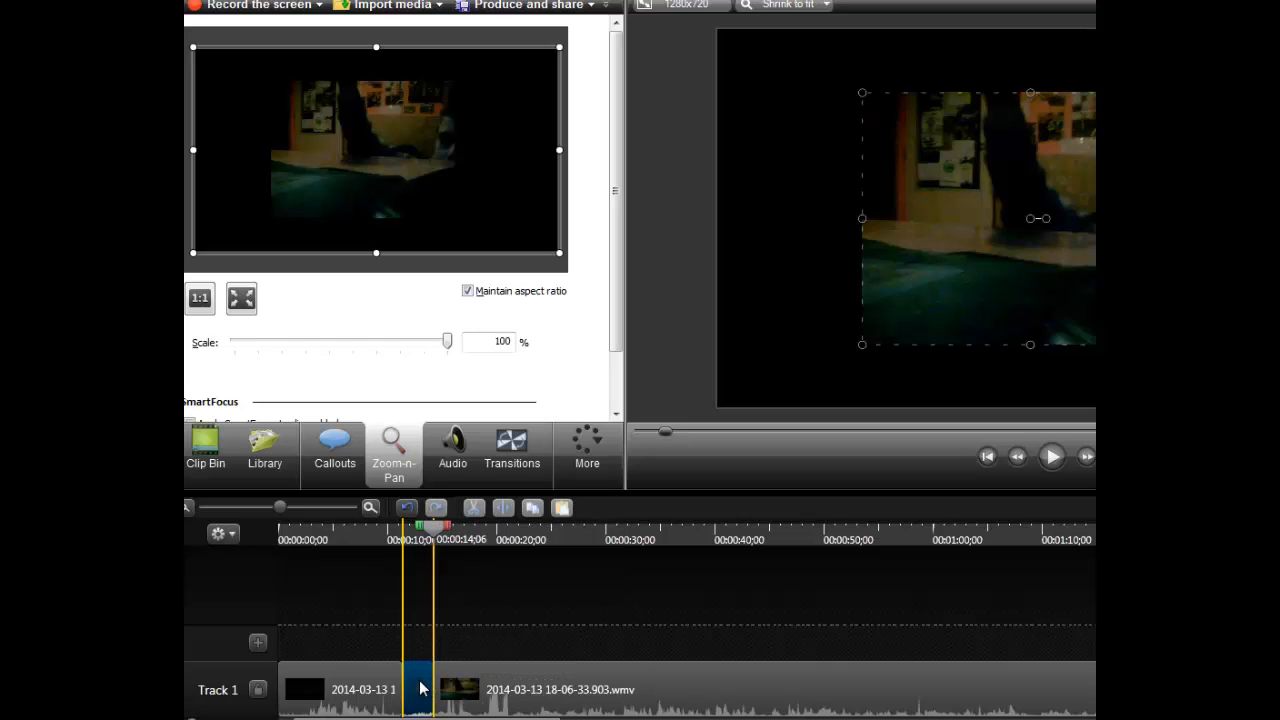
{"action": "key", "text": "Delete"}
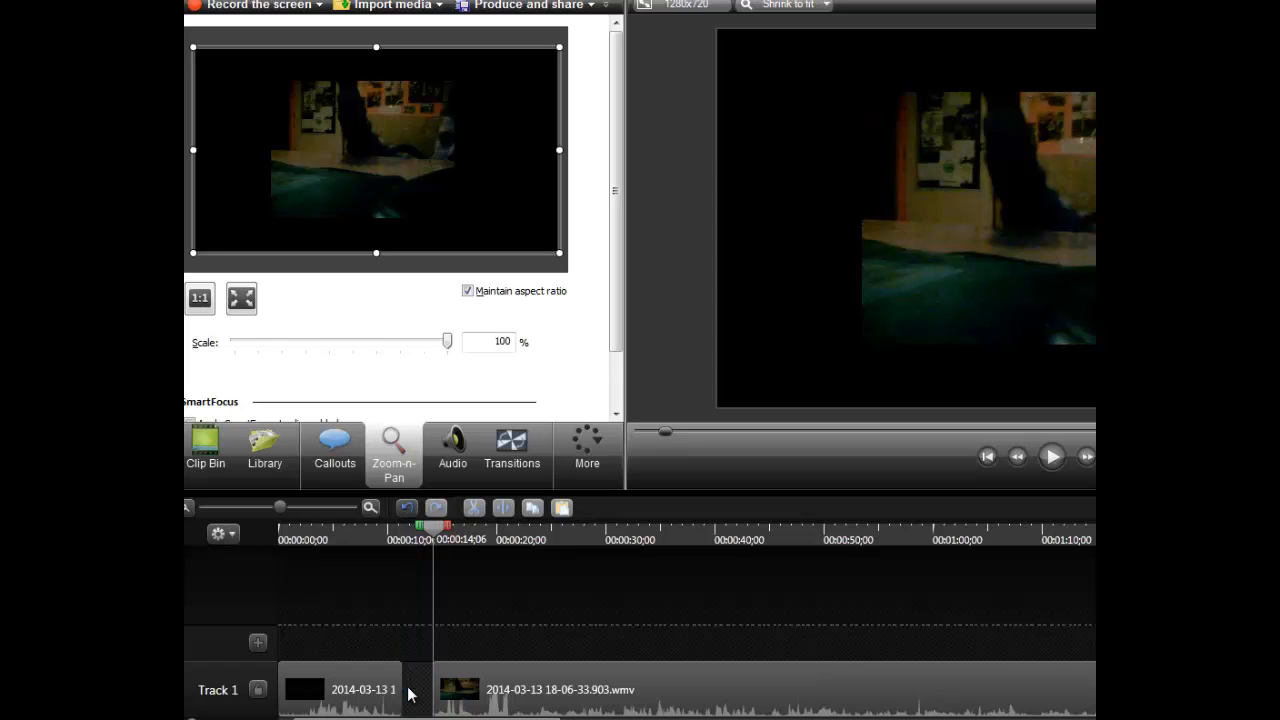
{"action": "left_click_drag", "start_coordinate": [557, 695], "coordinate": [491, 666]}
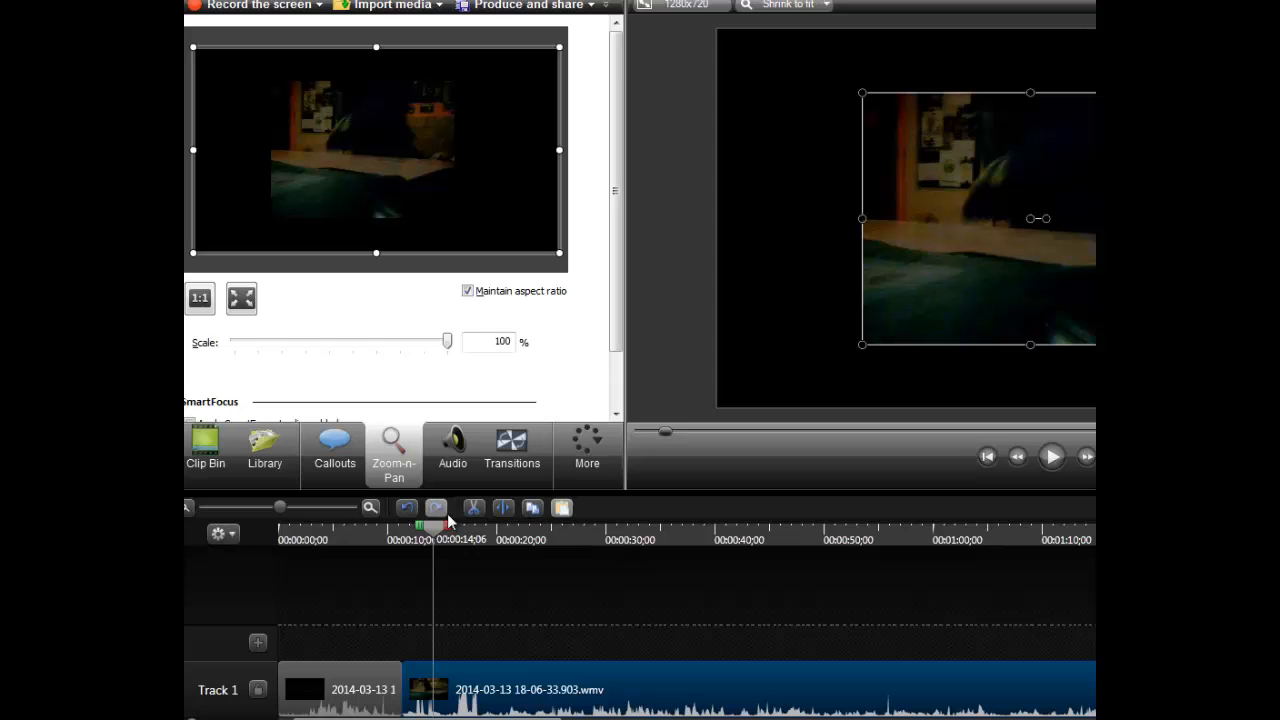
- Play back the join between the two clips from about 7 seconds and inspect the frames right after the cut
{"action": "left_click_drag", "start_coordinate": [389, 527], "coordinate": [364, 527]}
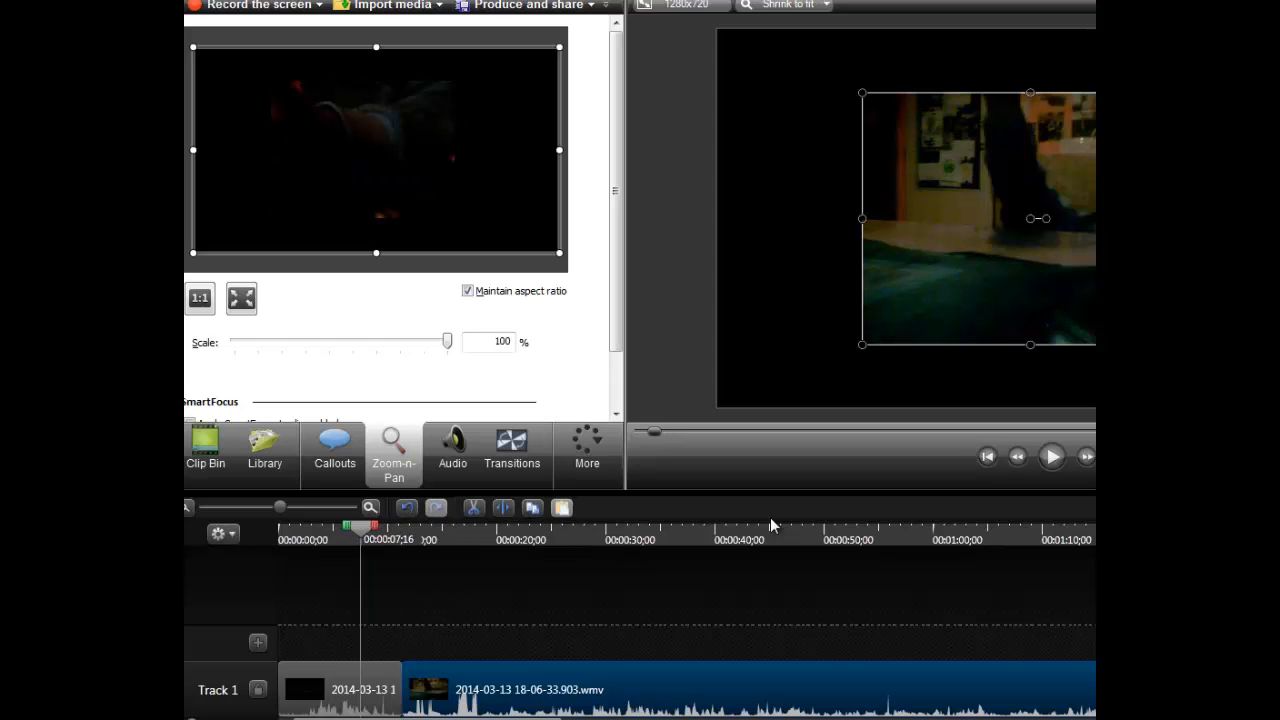
{"action": "left_click", "coordinate": [1044, 462]}
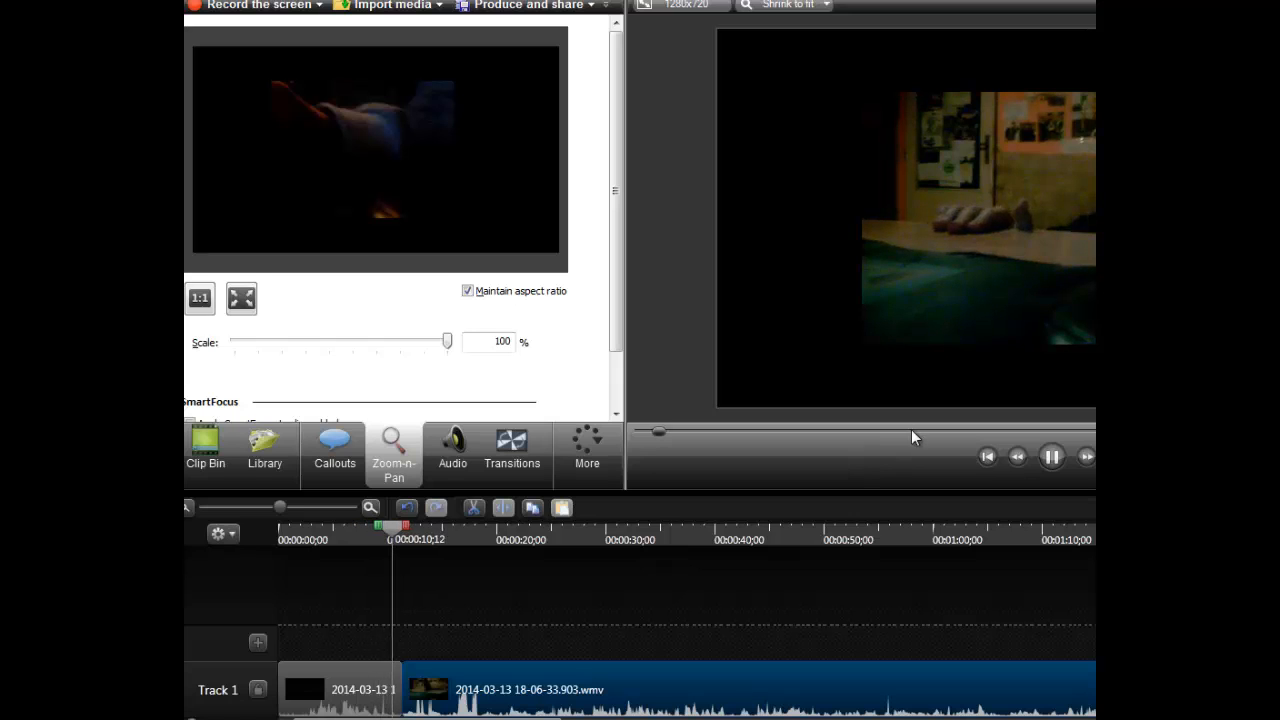
{"action": "left_click", "coordinate": [1050, 459]}
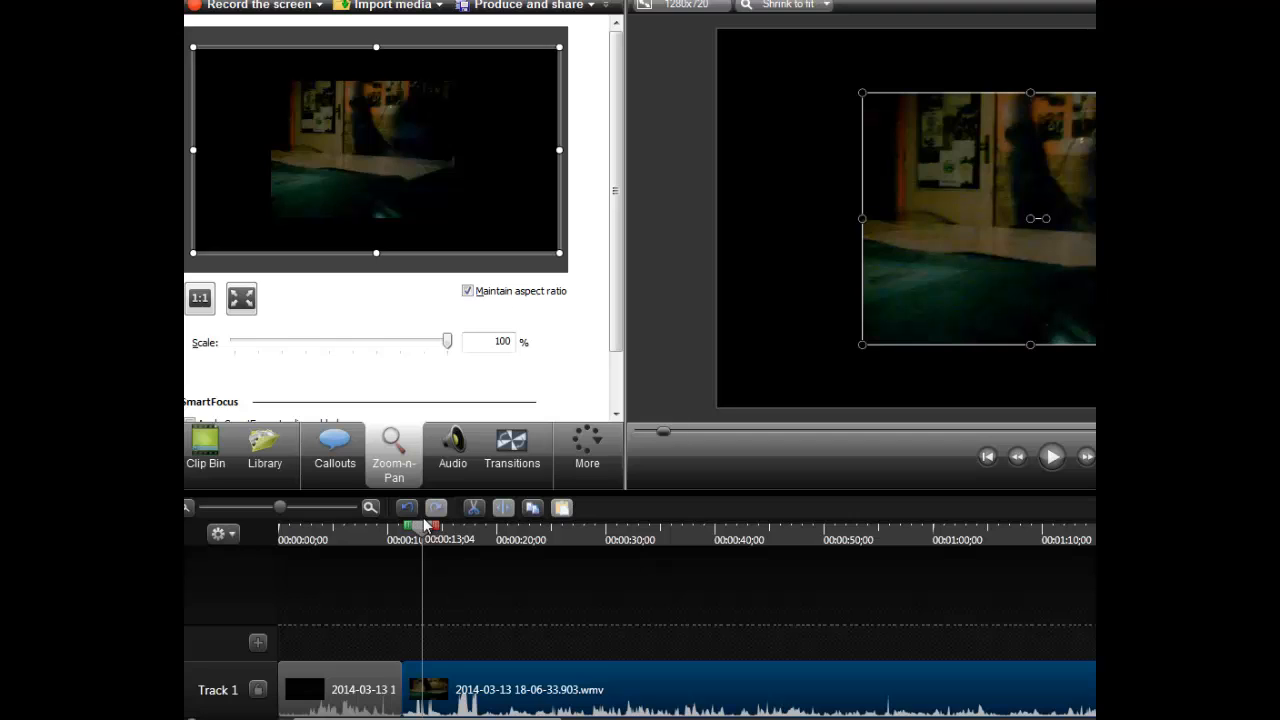
{"action": "left_click_drag", "start_coordinate": [415, 530], "coordinate": [407, 532]}
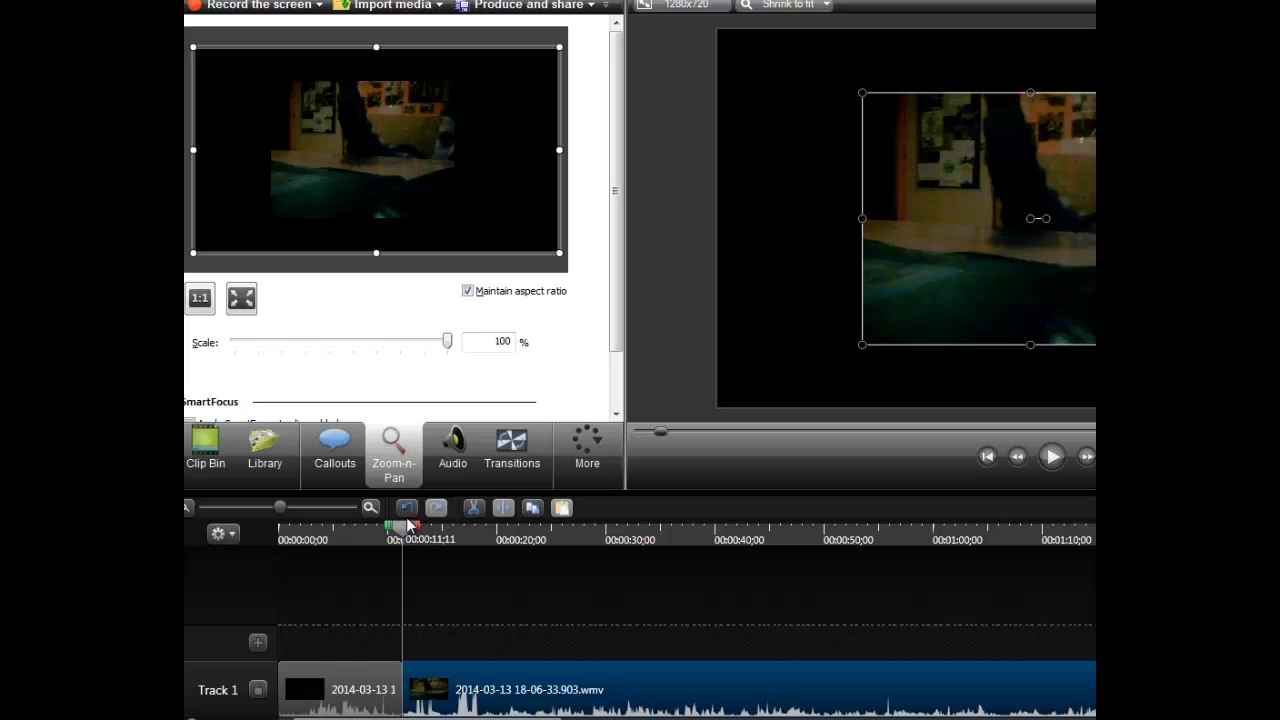
{"action": "key", "text": "Right"}
{"action": "key", "text": "Right"}
{"action": "key", "text": "Right"}
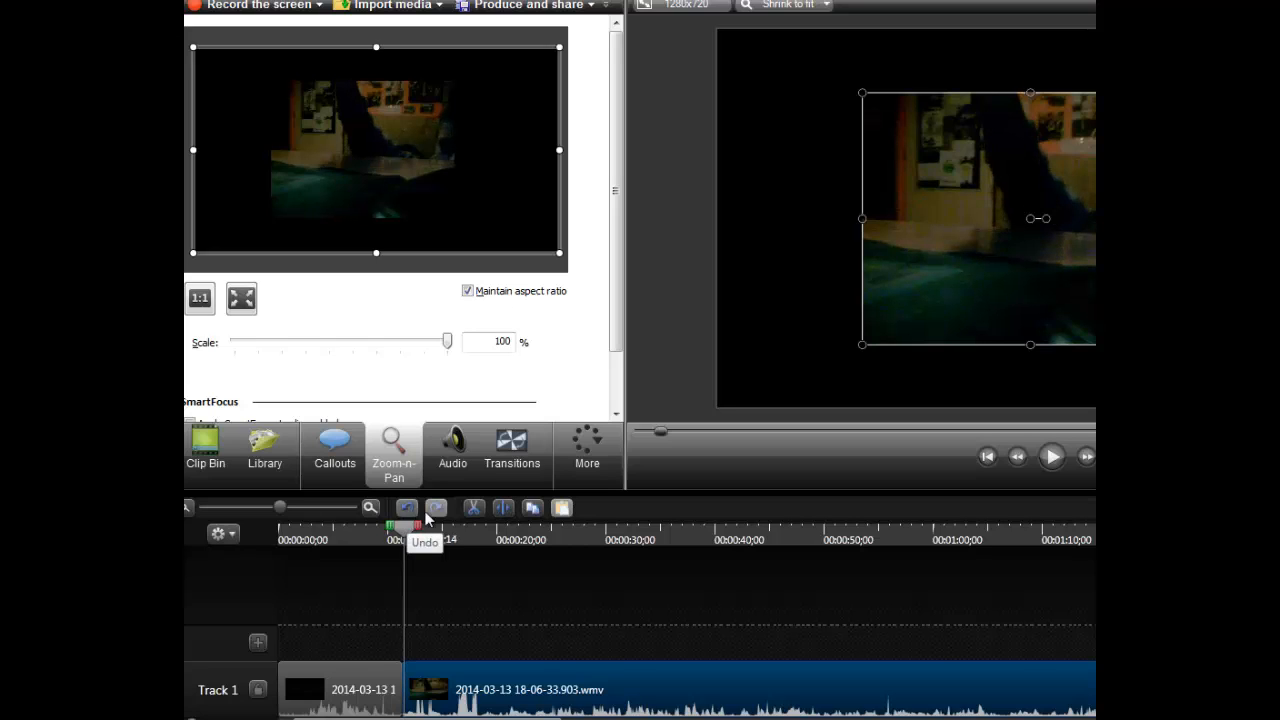
{"action": "left_click", "coordinate": [493, 616]}
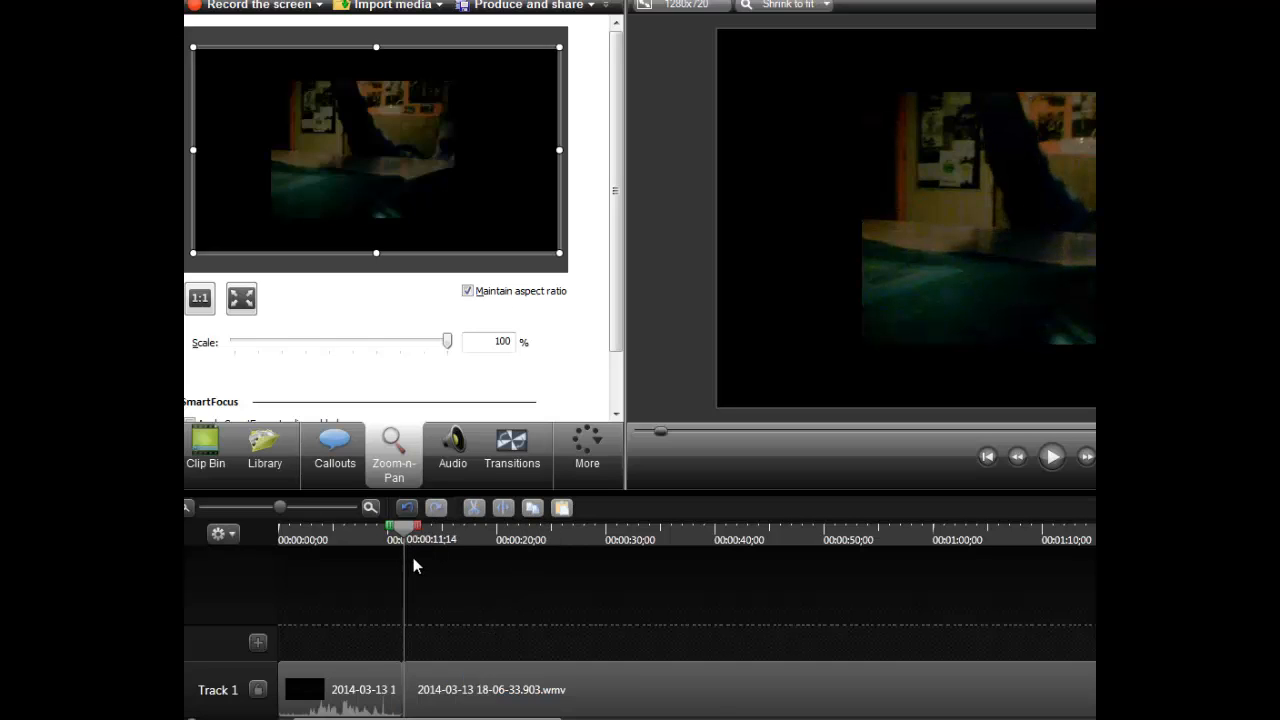
- Play the second clip onward and split all media at 00:00:25;24
{"action": "left_click_drag", "start_coordinate": [412, 530], "coordinate": [428, 532]}
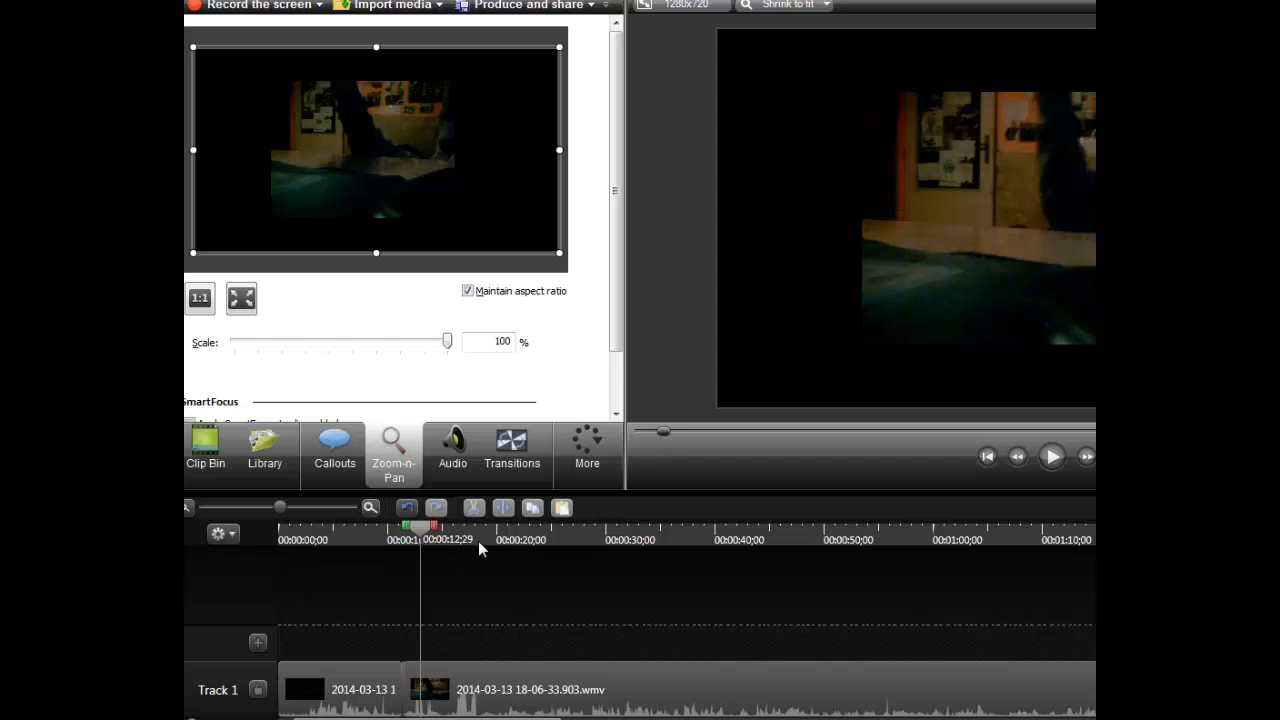
{"action": "left_click", "coordinate": [1051, 467]}
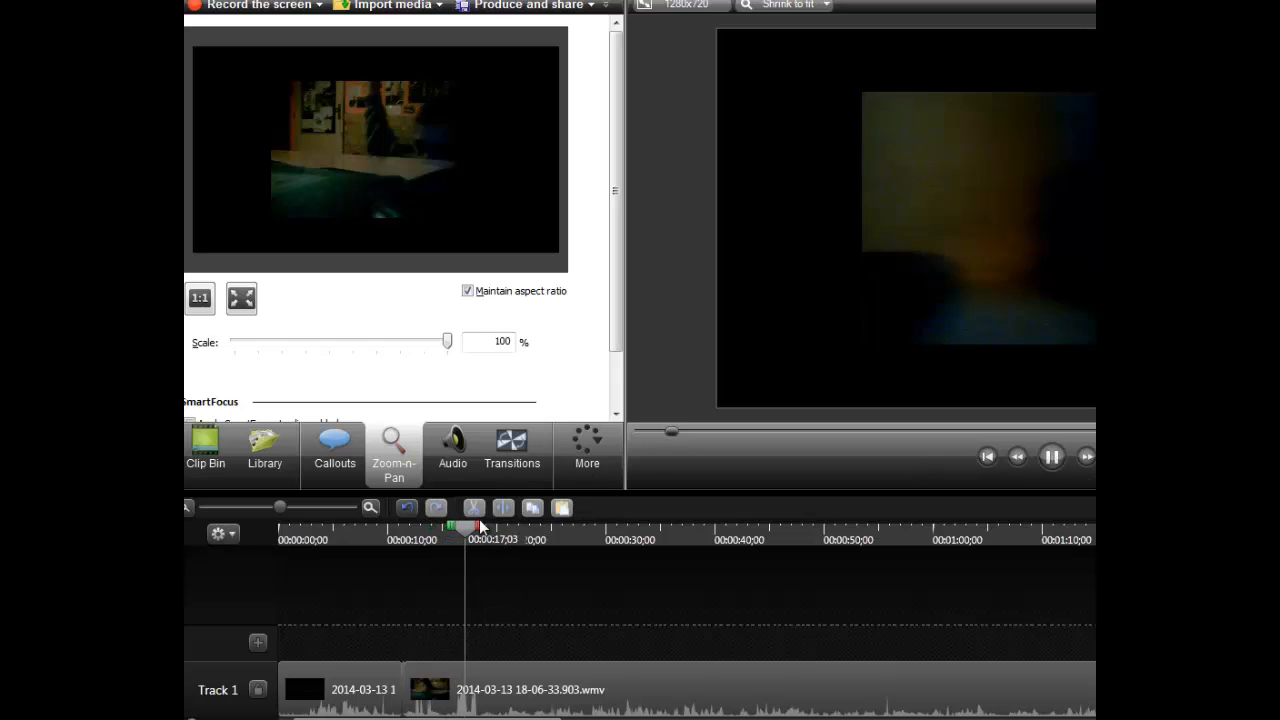
{"action": "left_click", "coordinate": [1051, 457]}
{"action": "left_click", "coordinate": [1054, 462]}
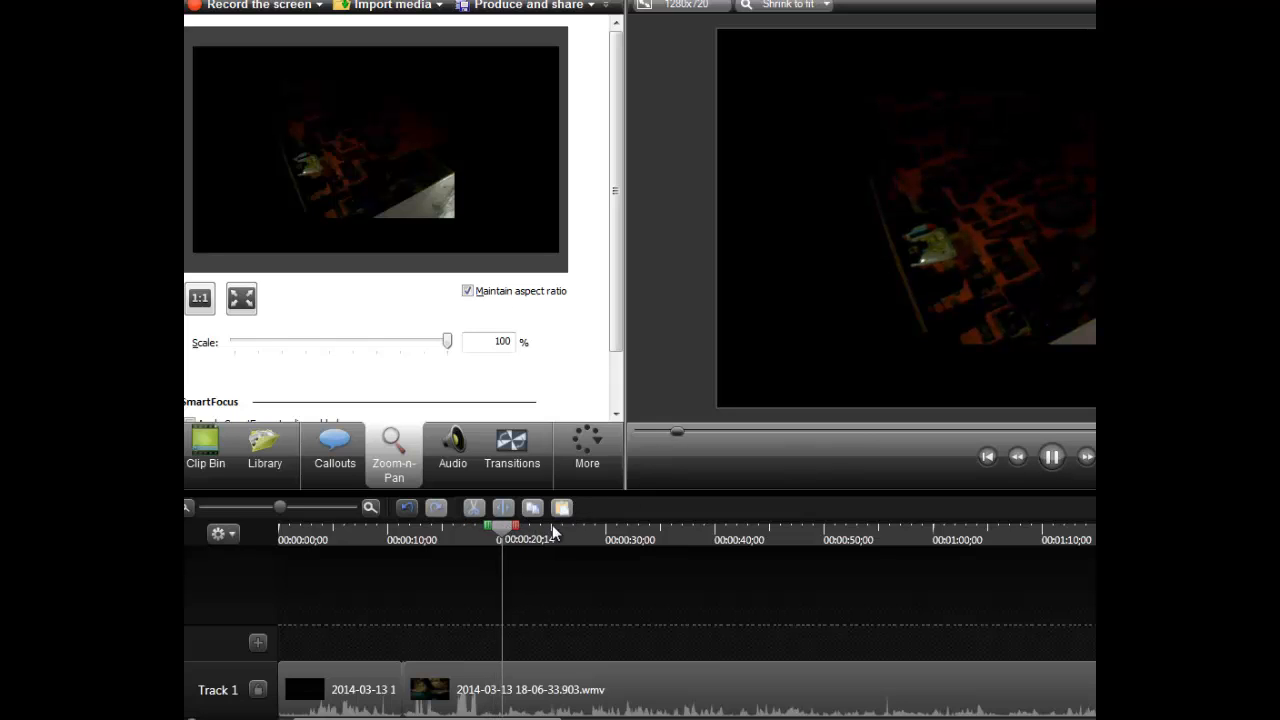
{"action": "left_click", "coordinate": [1054, 462]}
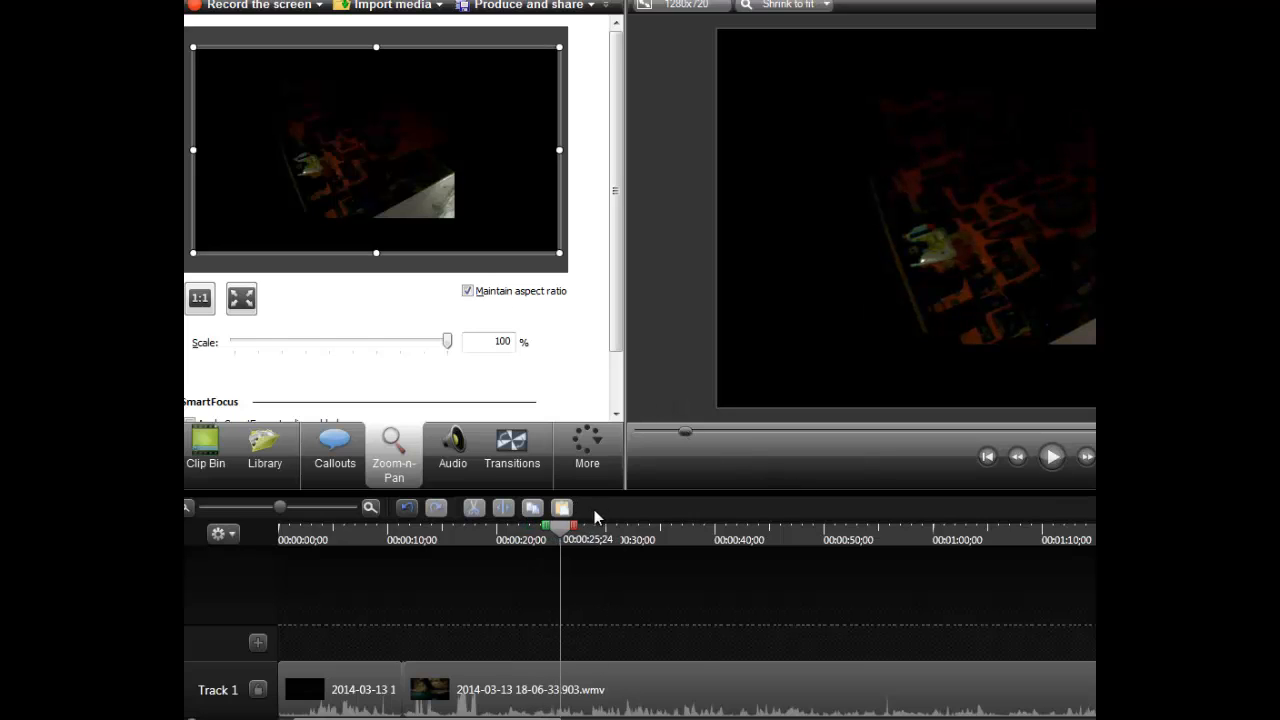
{"action": "right_click", "coordinate": [562, 532]}
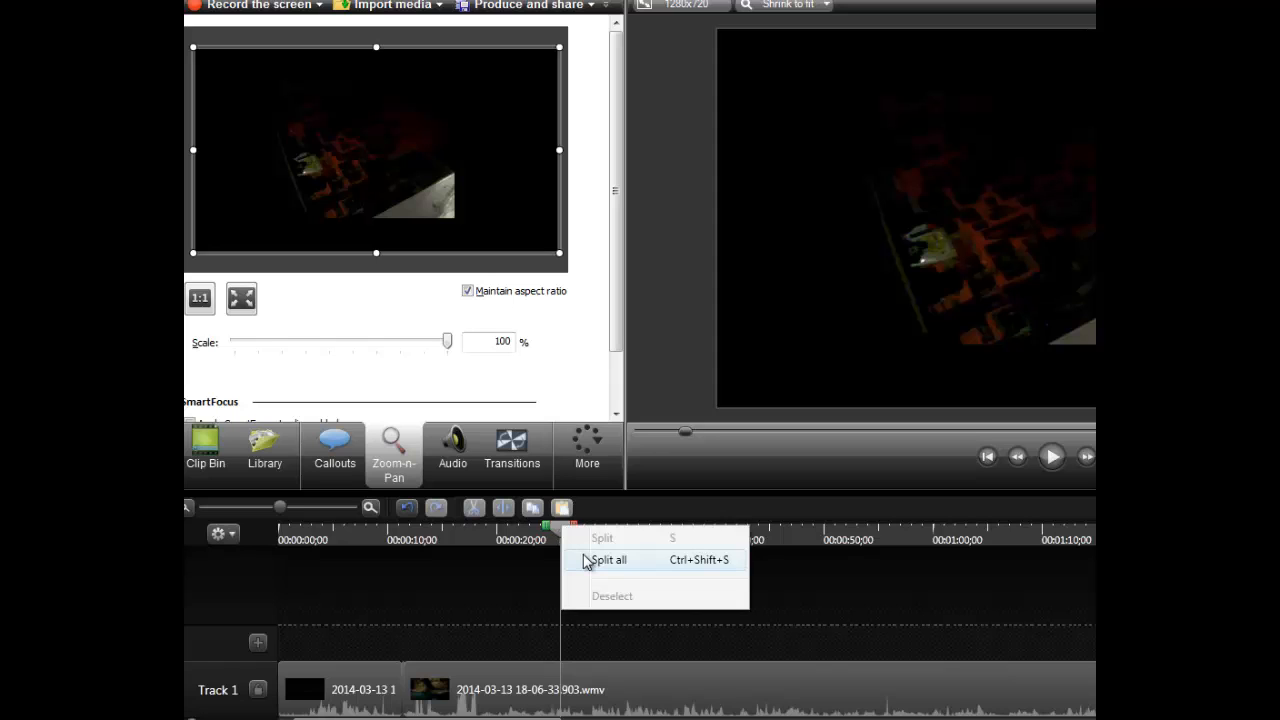
{"action": "left_click", "coordinate": [590, 557]}
- Delete the middle section that ends at 00:00:25;24 and close the gap between the two remaining clips on Track 1
{"action": "left_click", "coordinate": [493, 697]}
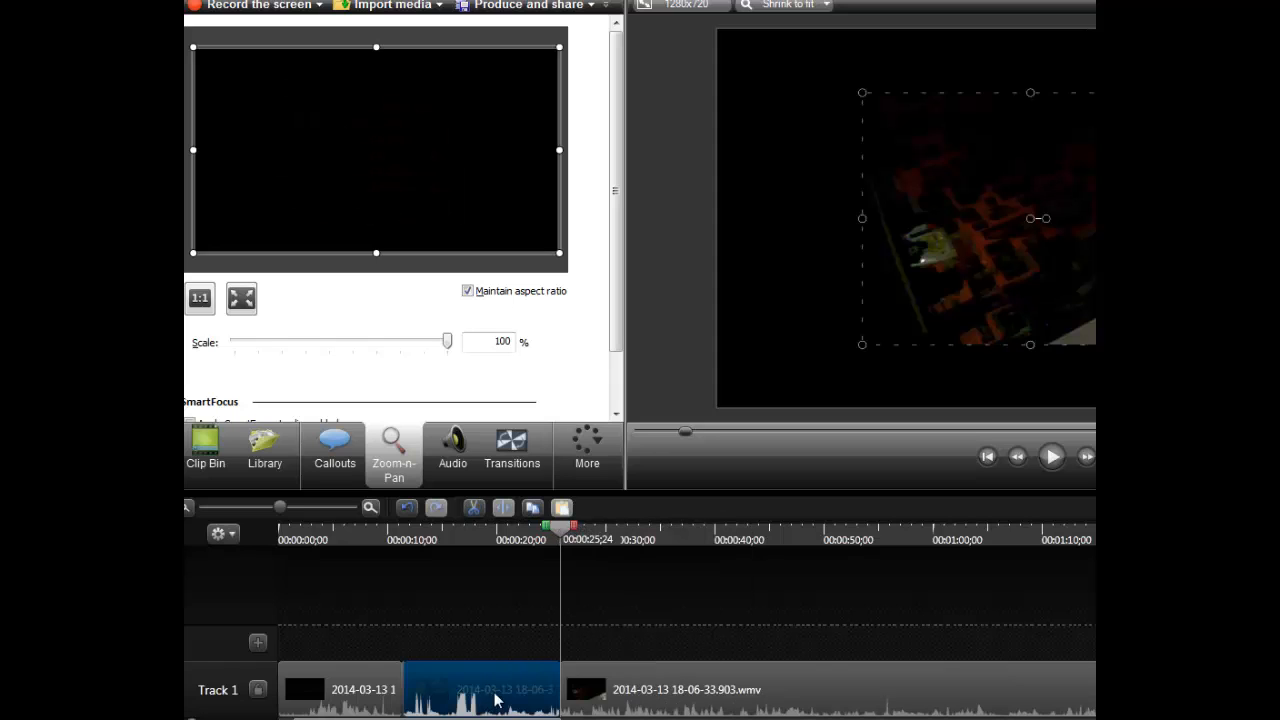
{"action": "key", "text": "Delete"}
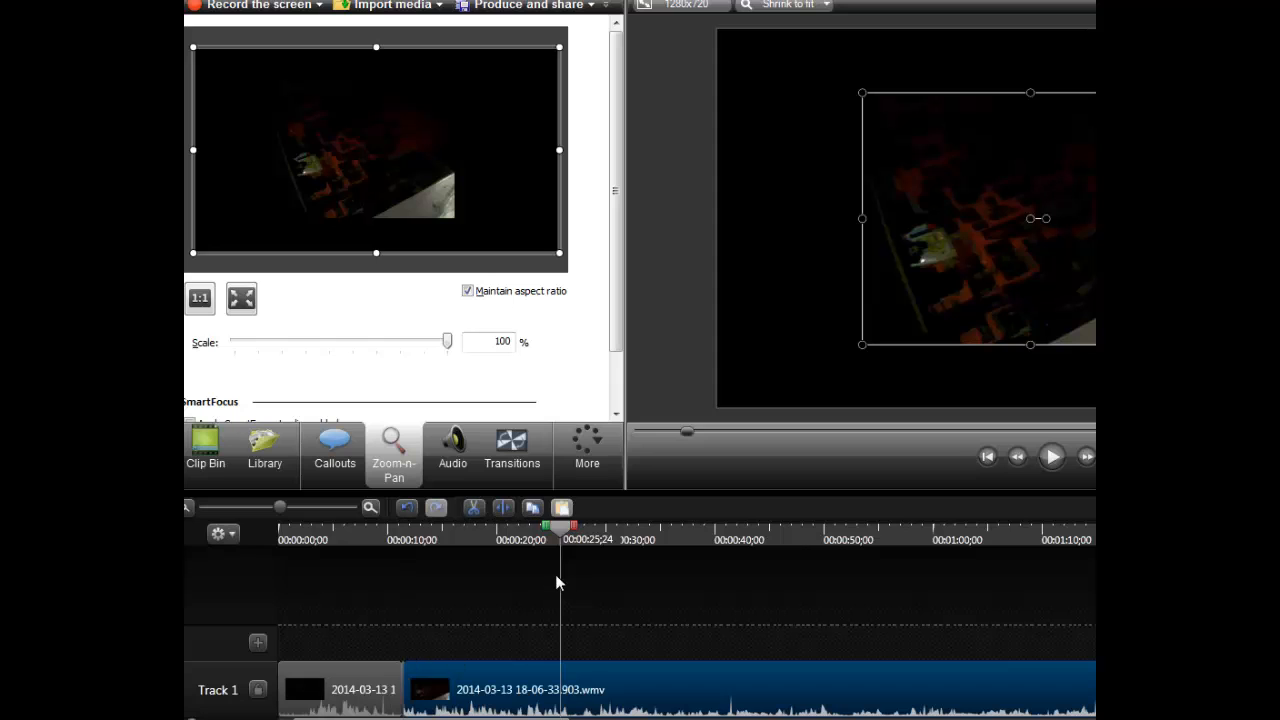
- Play back the new join between the clips, starting at about 7 seconds and stopping at about 19 seconds
{"action": "left_click_drag", "start_coordinate": [560, 530], "coordinate": [360, 538]}
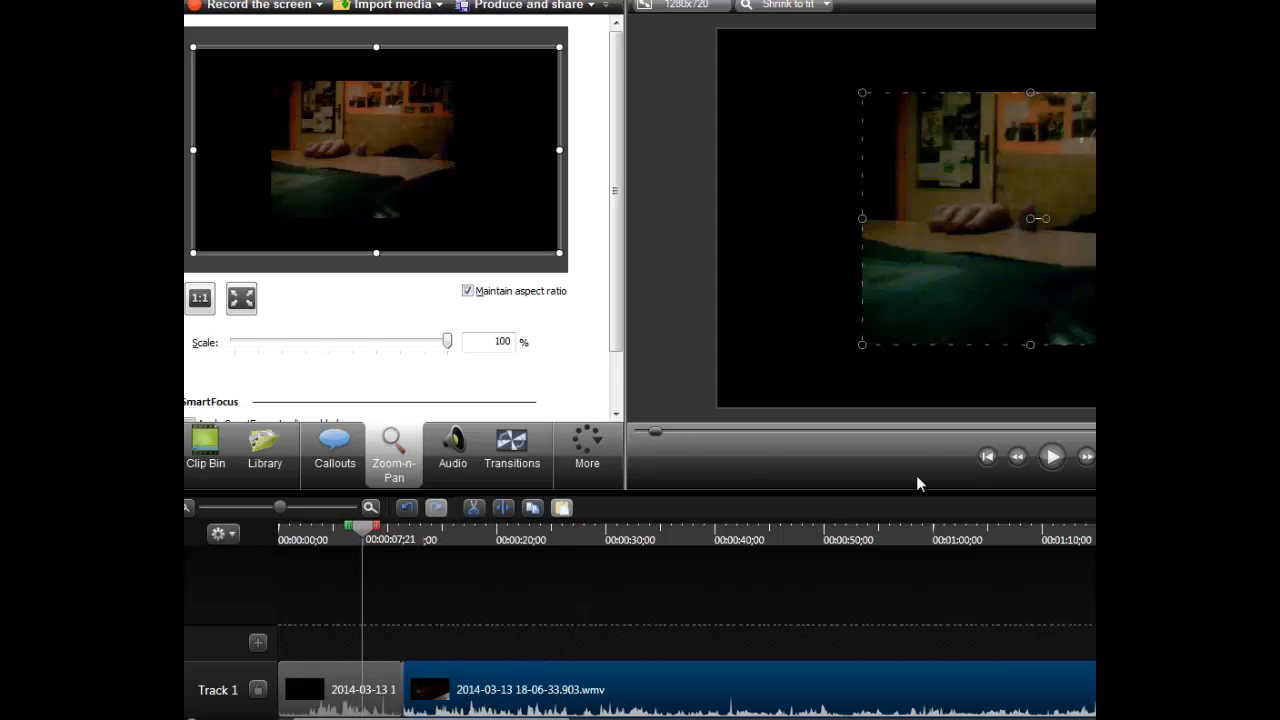
{"action": "left_click", "coordinate": [1053, 464]}
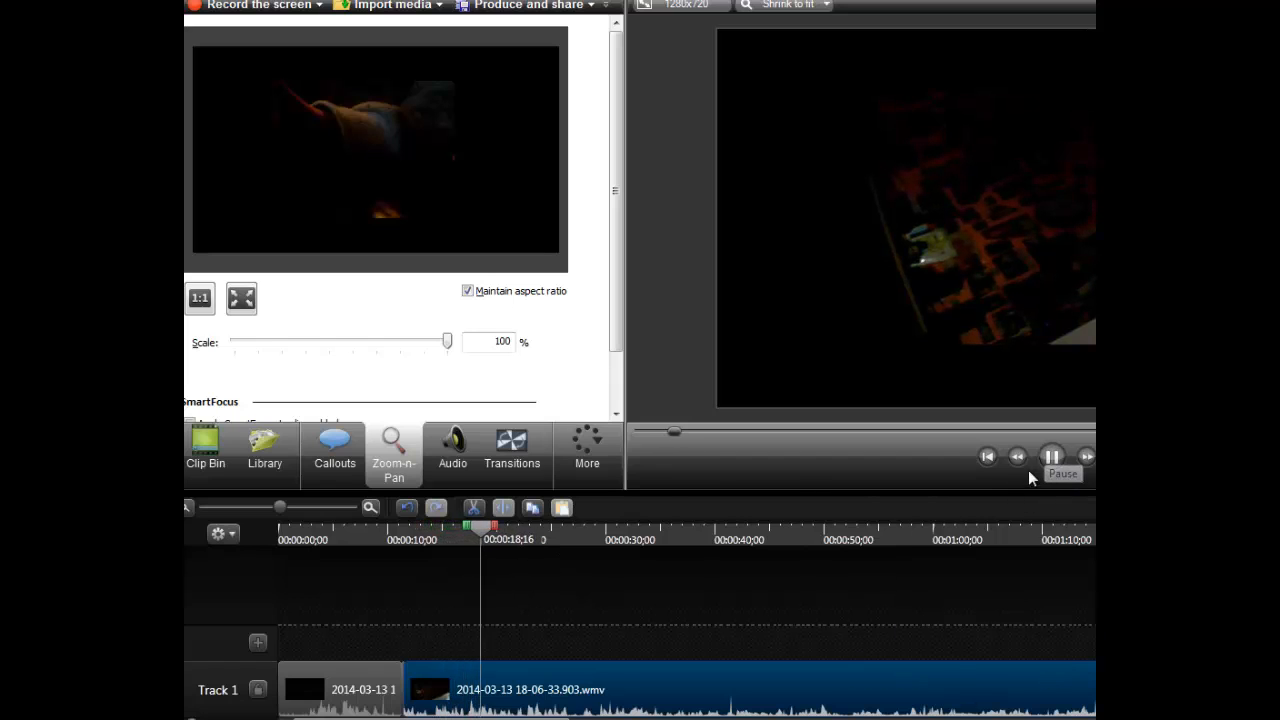
{"action": "left_click", "coordinate": [1051, 458]}
- Bring up the screen recorder's control window and look at its Capture commands and its pause control
{"action": "left_click", "coordinate": [740, 718]}
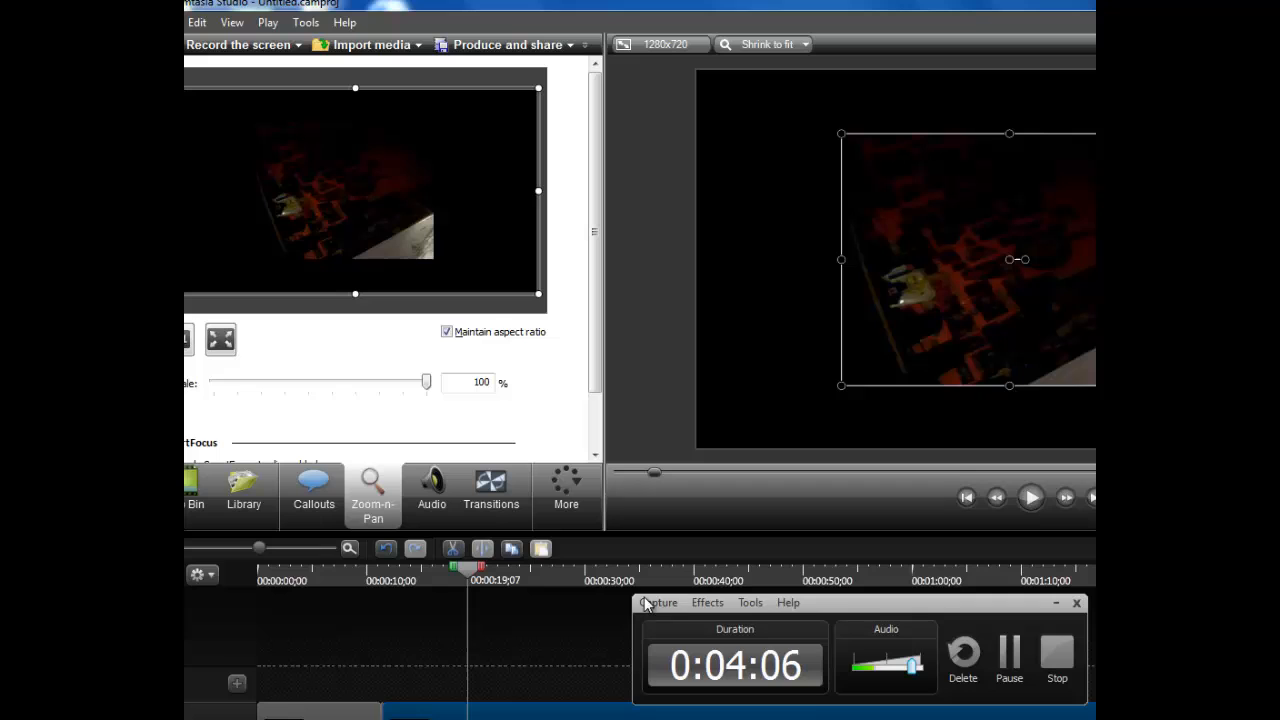
{"action": "left_click", "coordinate": [648, 603]}
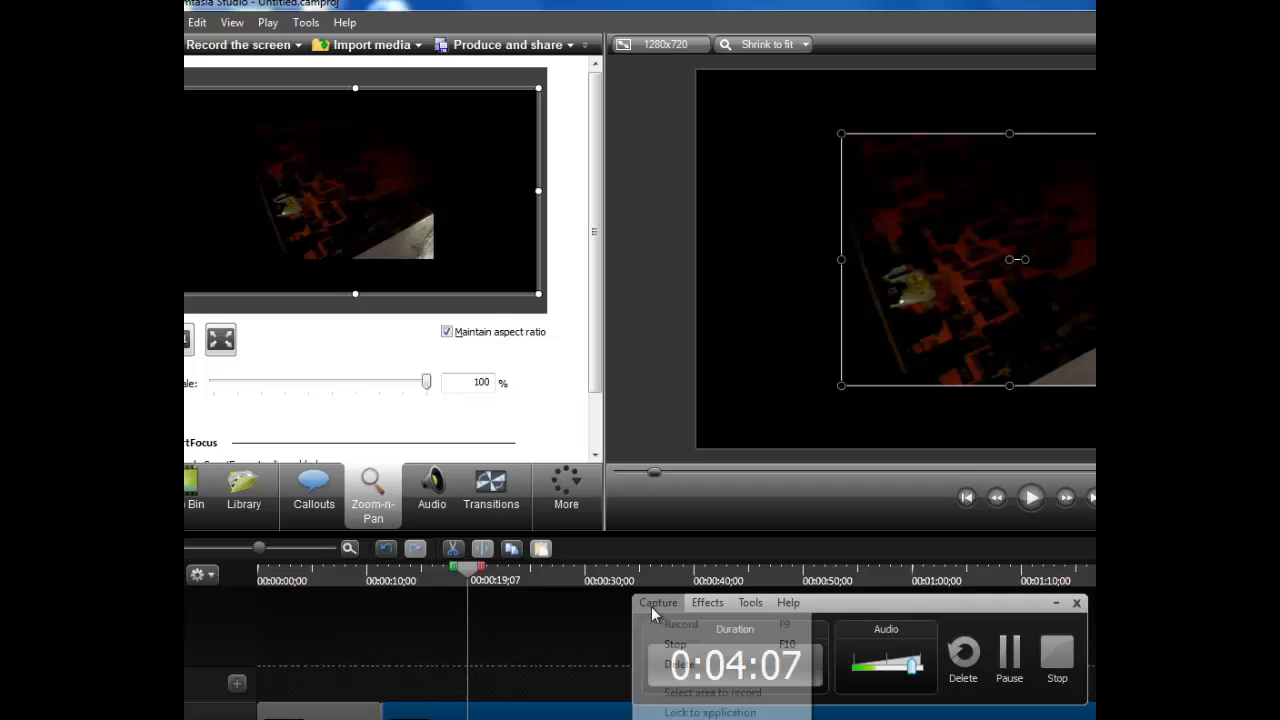
{"action": "left_click", "coordinate": [1010, 655]}
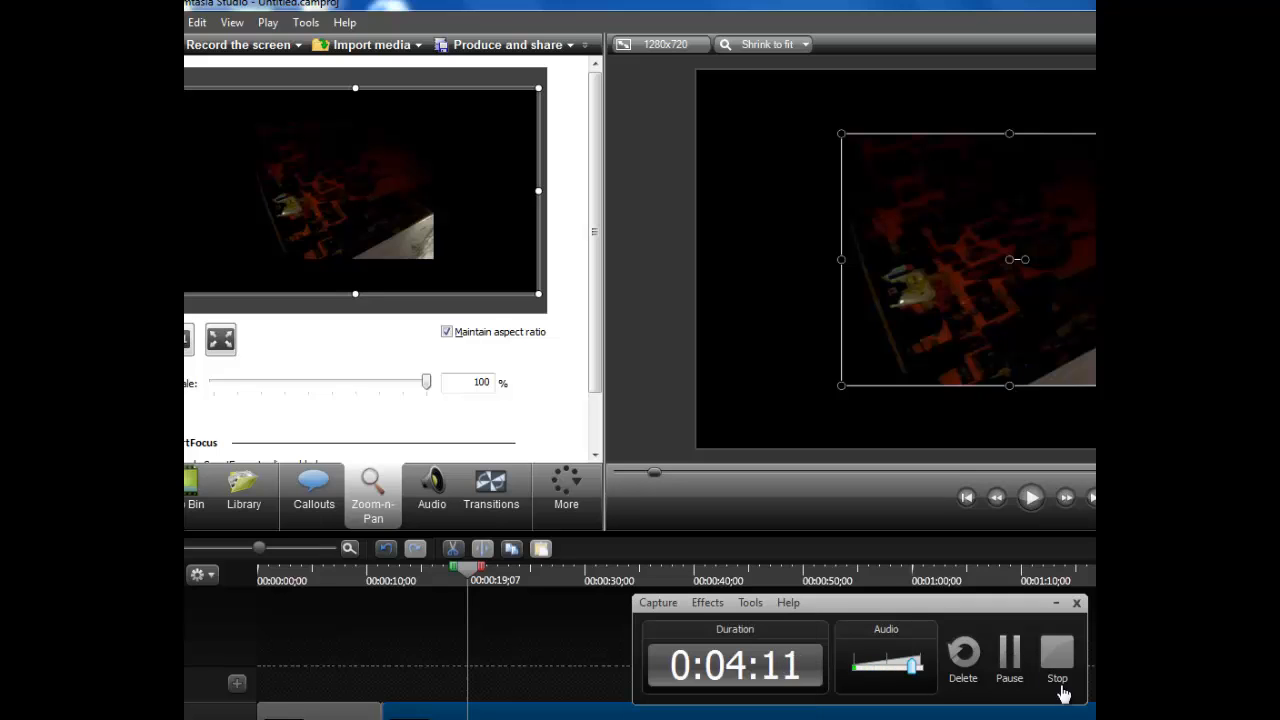
{"action": "left_click", "coordinate": [1010, 655]}
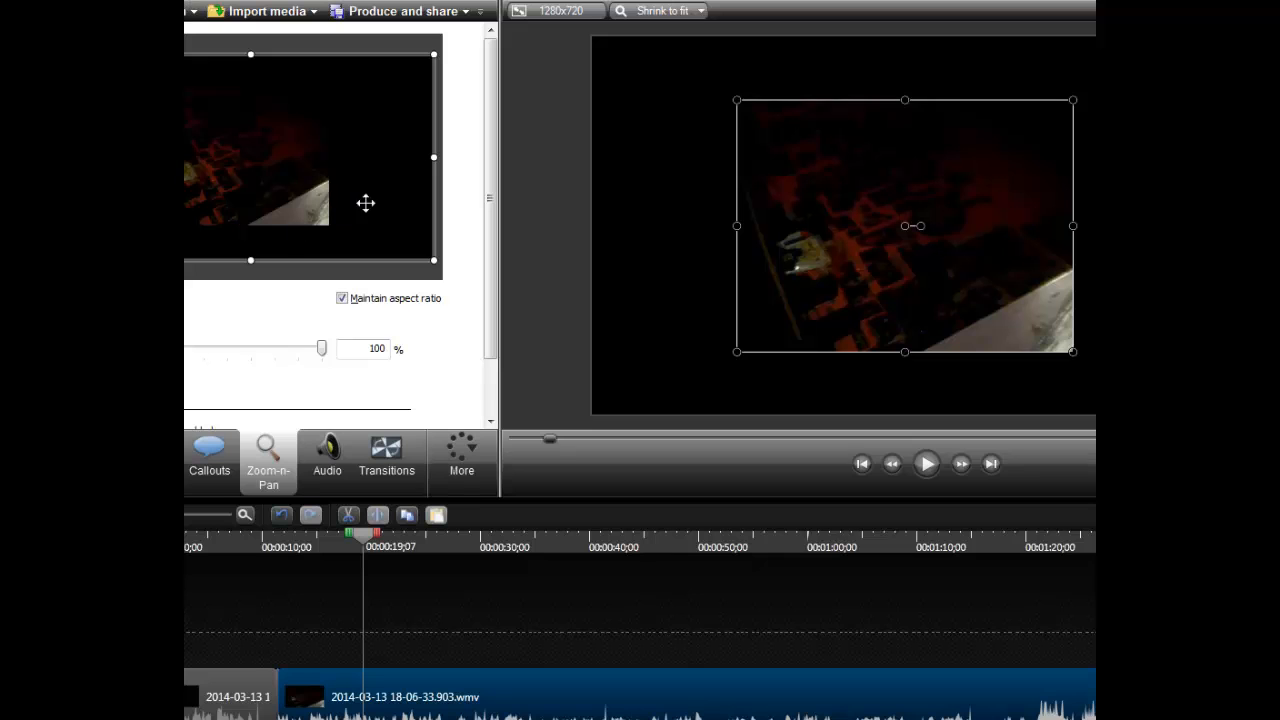
- Import the 1891053_81… JPG image from the desktop into the project's Clip Bin
{"action": "left_click", "coordinate": [524, 259]}
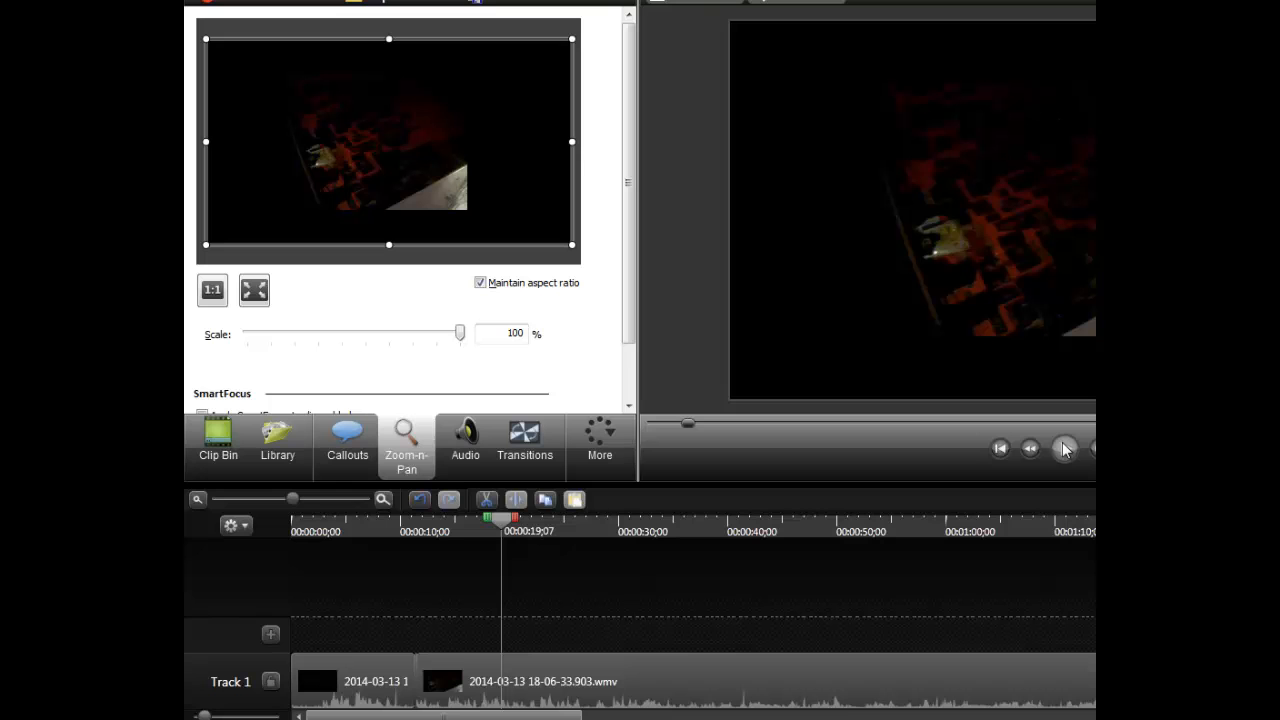
{"action": "left_click_drag", "start_coordinate": [943, 2], "coordinate": [1095, 222]}
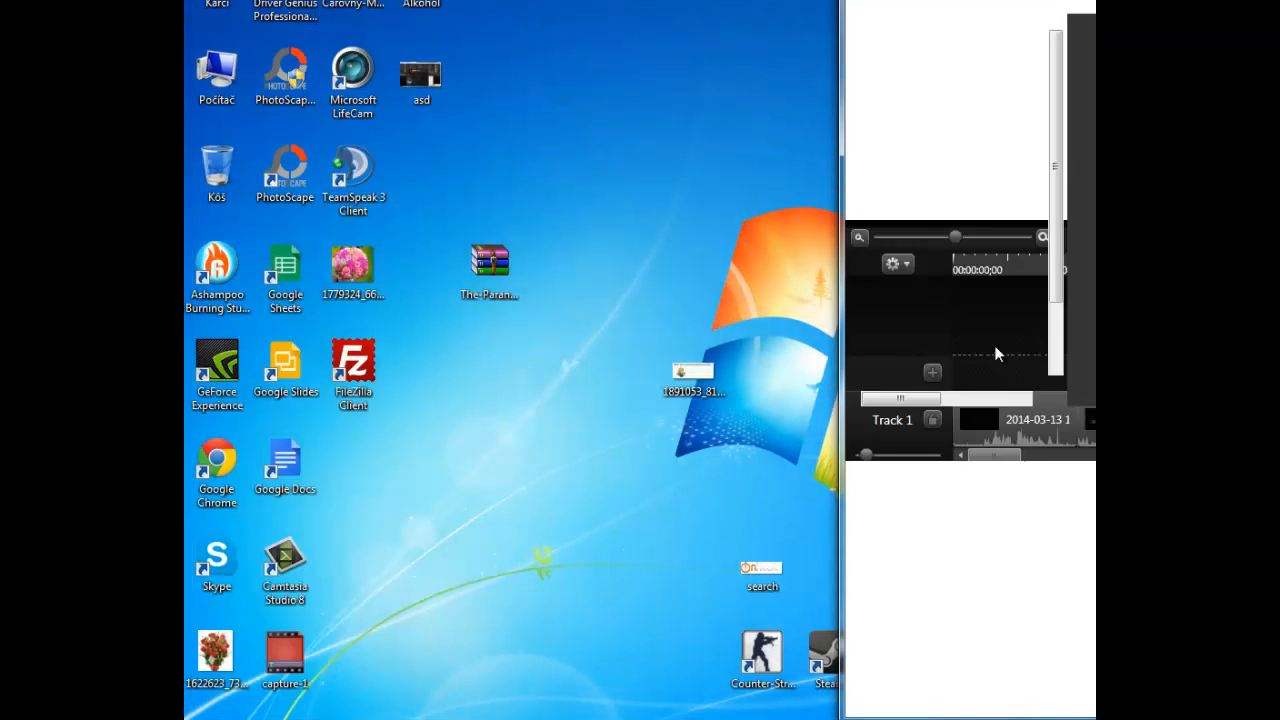
{"action": "left_click_drag", "start_coordinate": [693, 378], "coordinate": [900, 262]}
{"action": "double_click", "coordinate": [900, 2]}
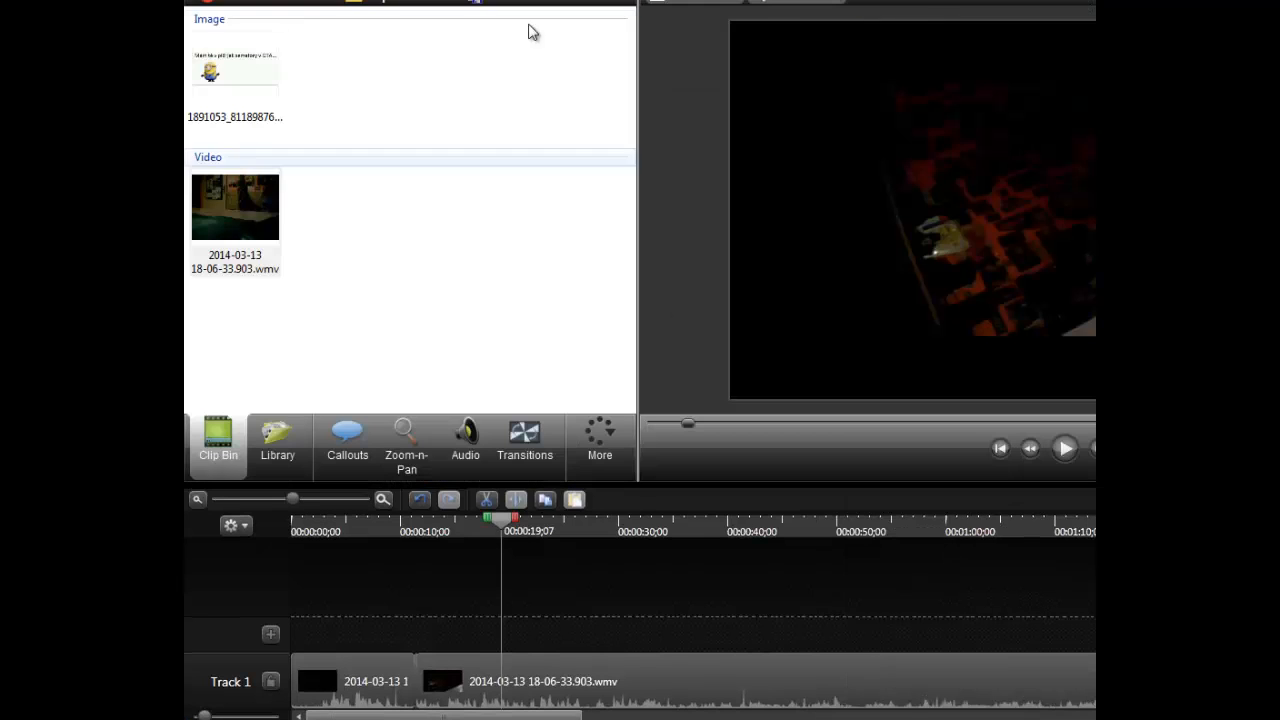
{"action": "left_click", "coordinate": [266, 60]}
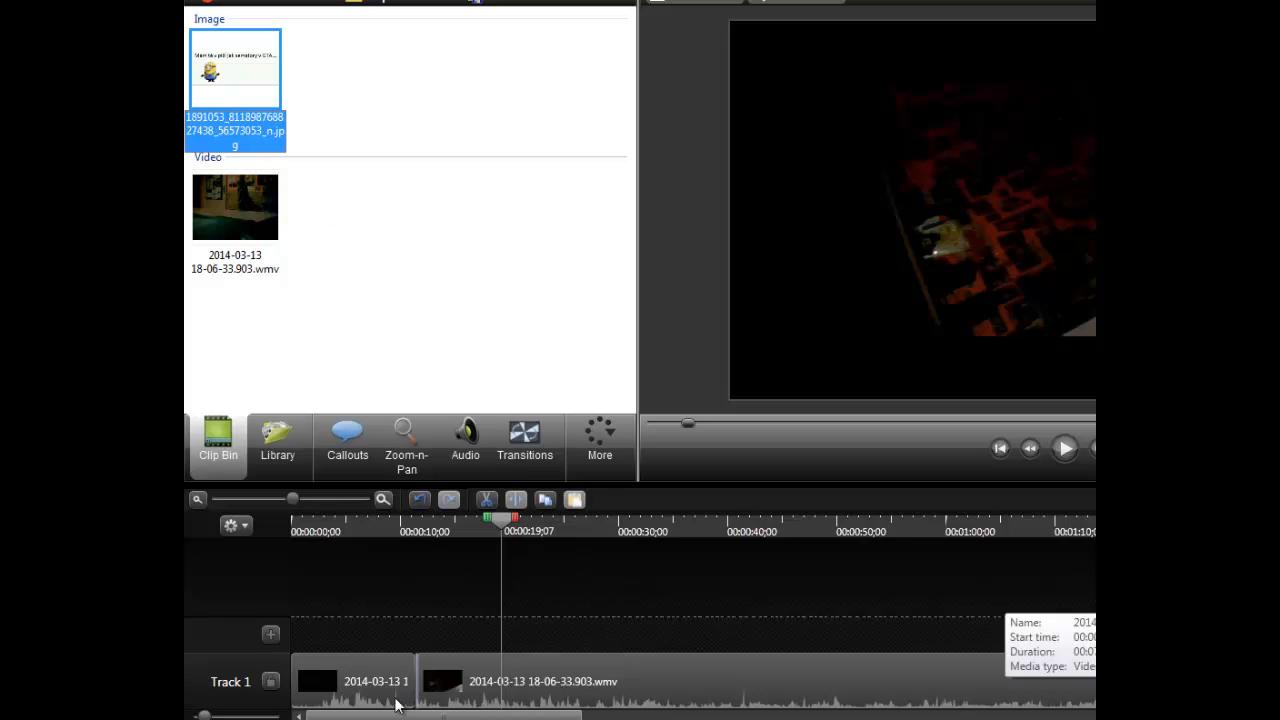
- Add Track 2, place the imported image on it from about 14 to 22 seconds, and play from 00:00:19;07
{"action": "left_click", "coordinate": [270, 633]}
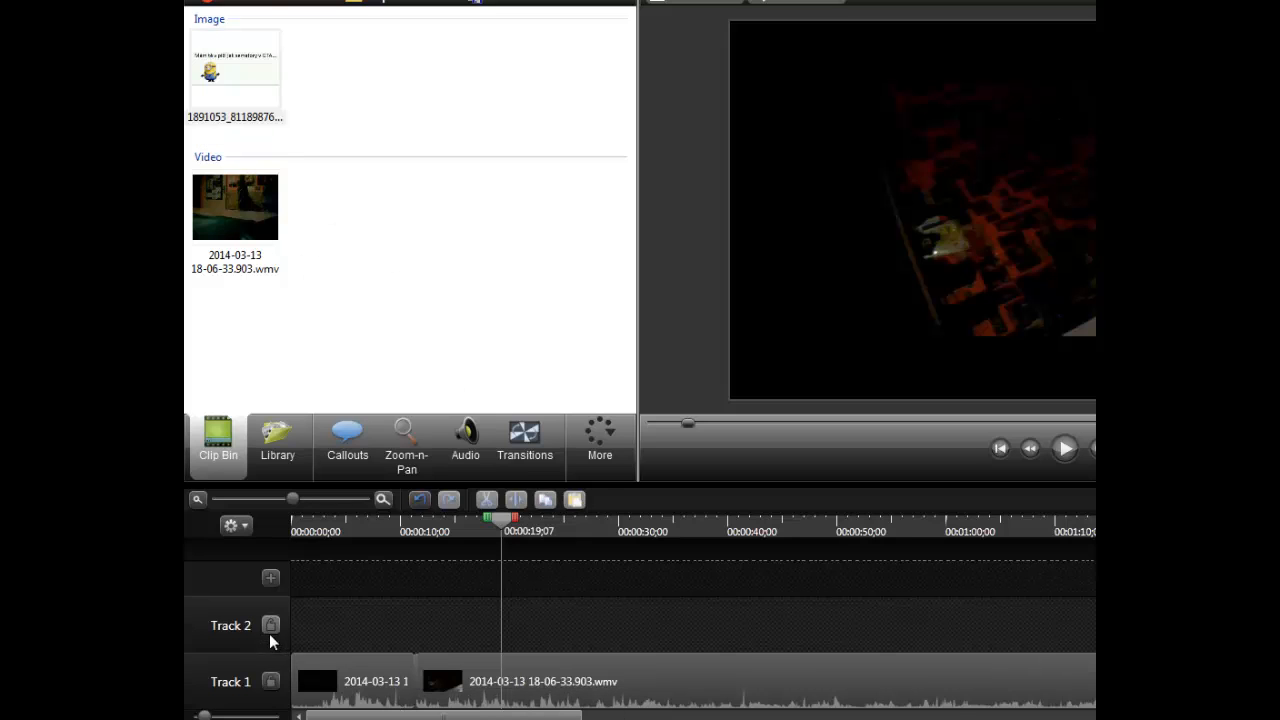
{"action": "left_click", "coordinate": [225, 196]}
{"action": "left_click_drag", "start_coordinate": [225, 82], "coordinate": [375, 568]}
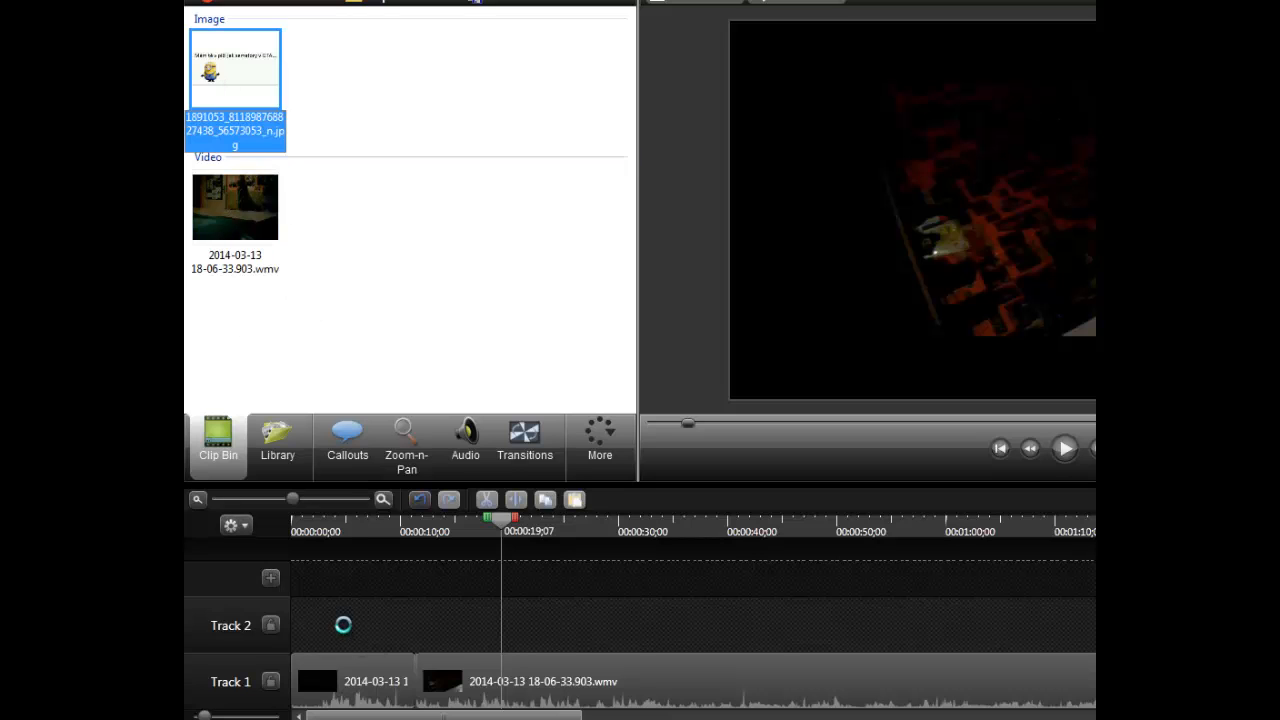
{"action": "left_click_drag", "start_coordinate": [372, 630], "coordinate": [527, 609]}
{"action": "left_click", "coordinate": [1066, 449]}
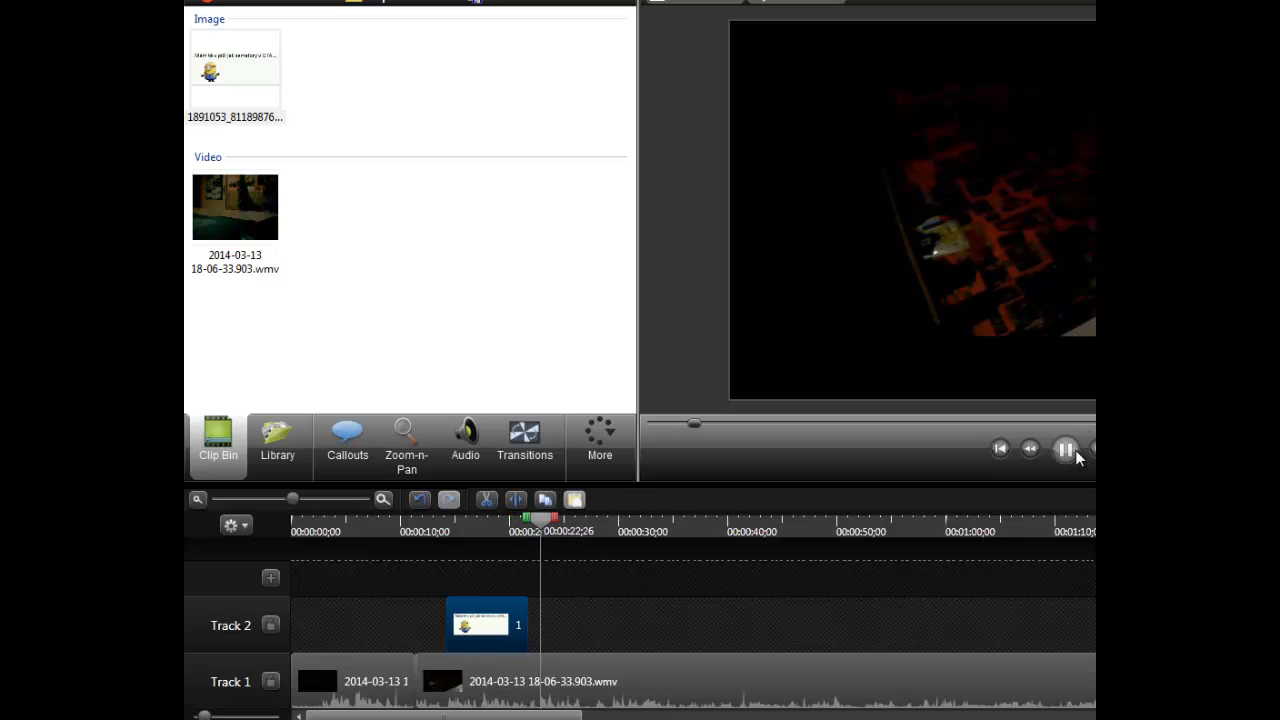
{"action": "left_click", "coordinate": [1066, 449]}
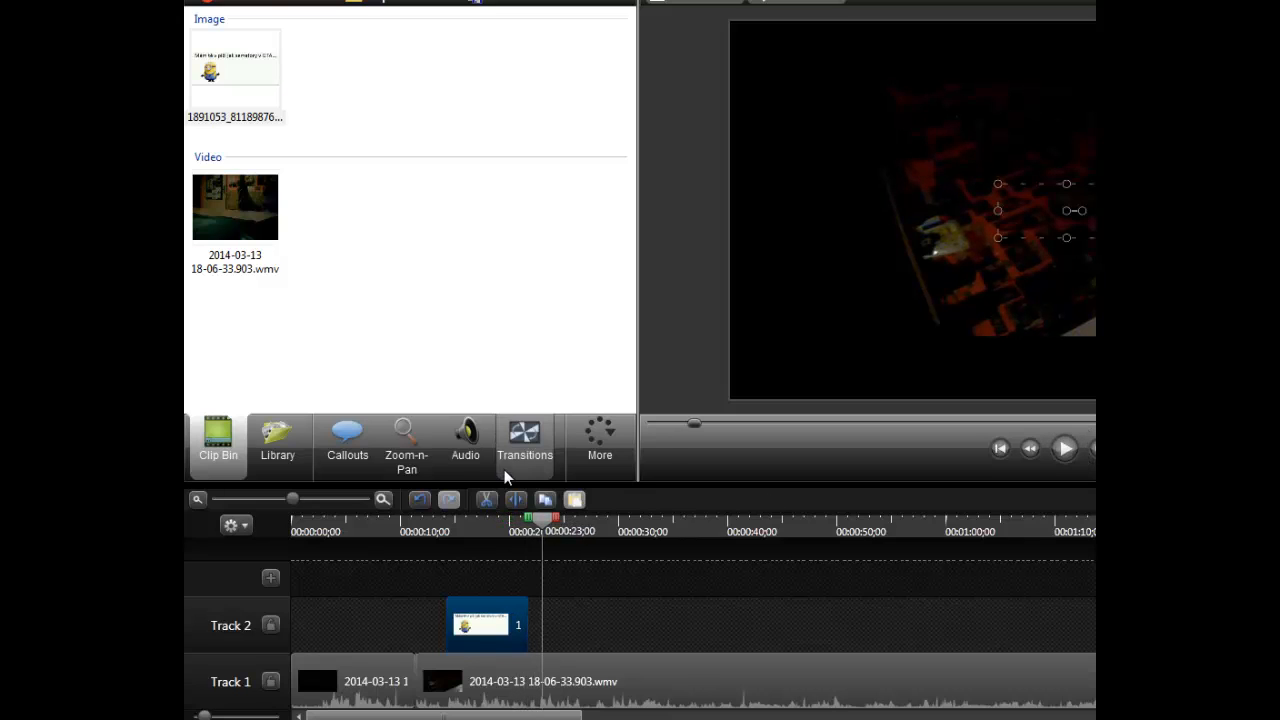
- Try a blue arrow callout at 00:00:23;00 on Track 2, and remove it
{"action": "left_click", "coordinate": [406, 445]}
{"action": "left_click", "coordinate": [348, 445]}
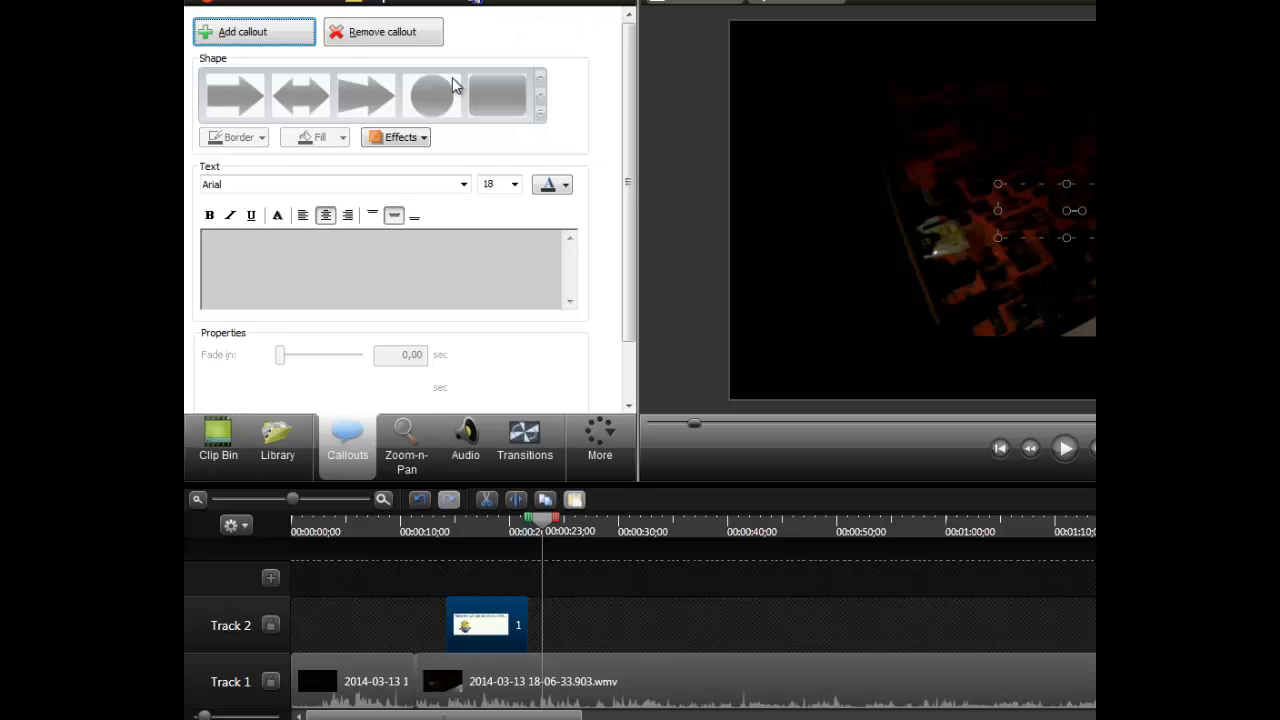
{"action": "left_click", "coordinate": [243, 31]}
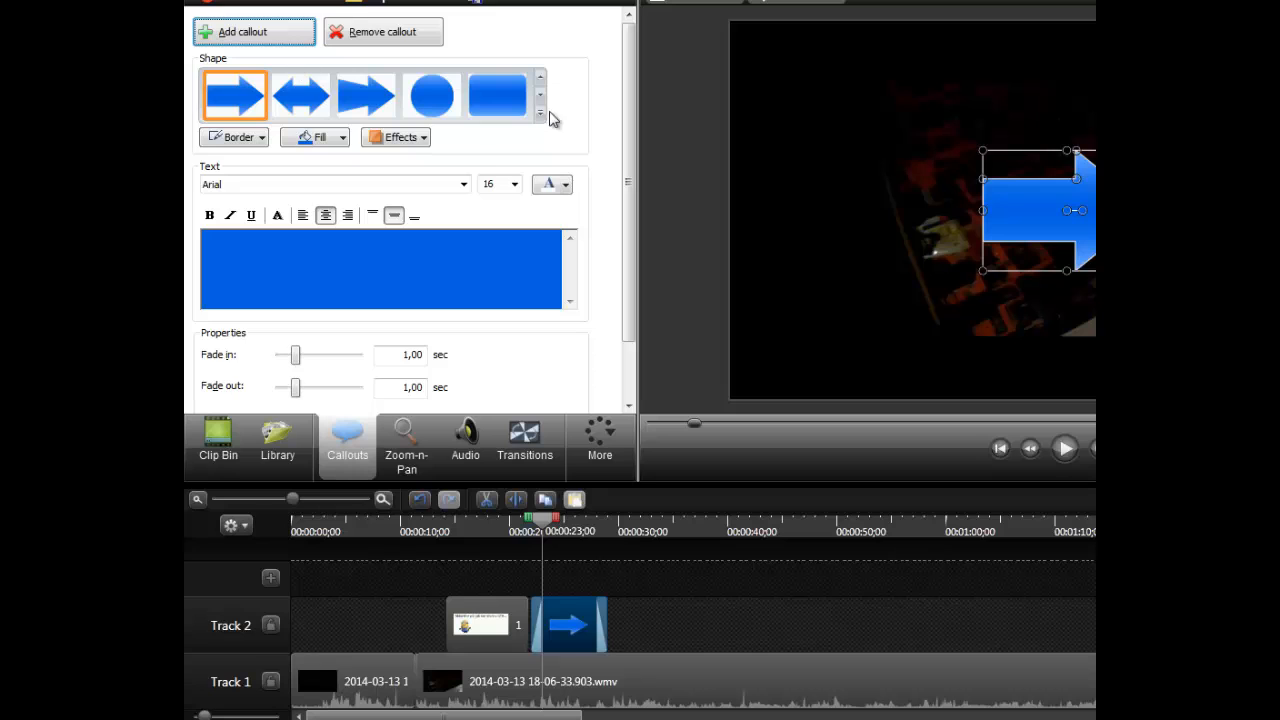
{"action": "left_click", "coordinate": [1082, 210]}
{"action": "key", "text": "Delete"}
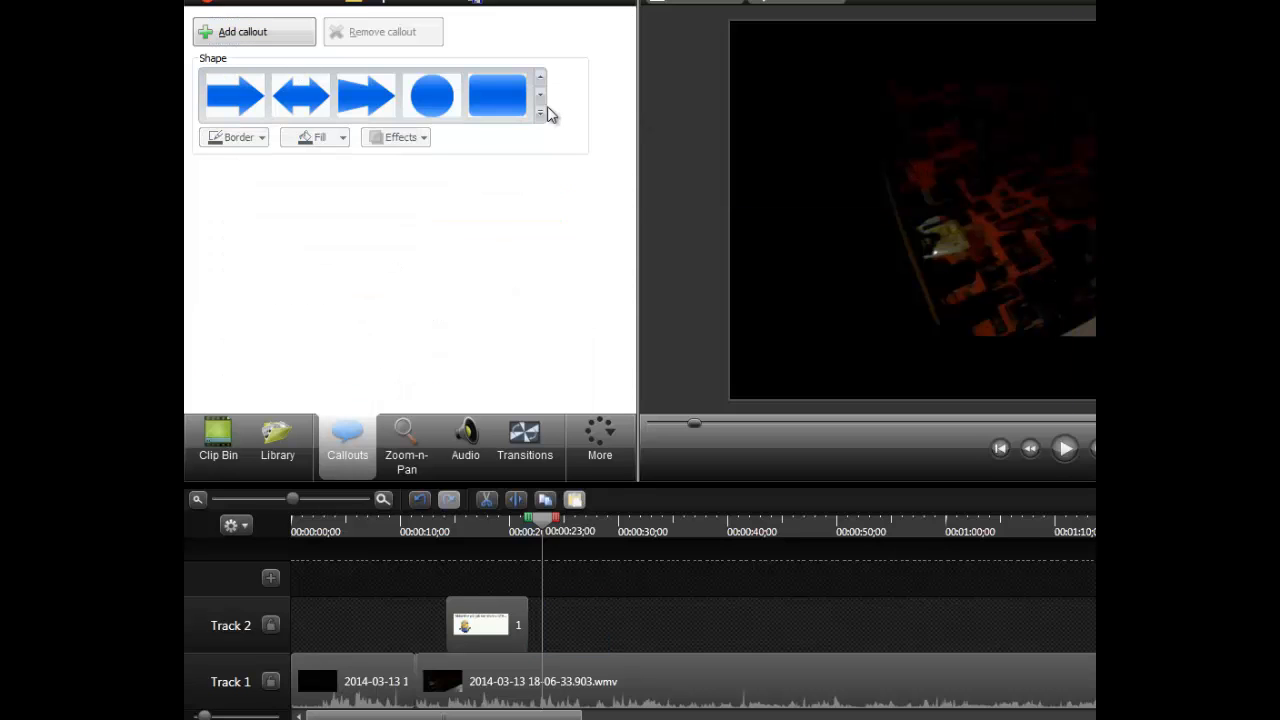
- Add a Text callout at 00:00:23;00 on Track 2 reading "Test do skúšobneho videa :3"
{"action": "left_click", "coordinate": [540, 113]}
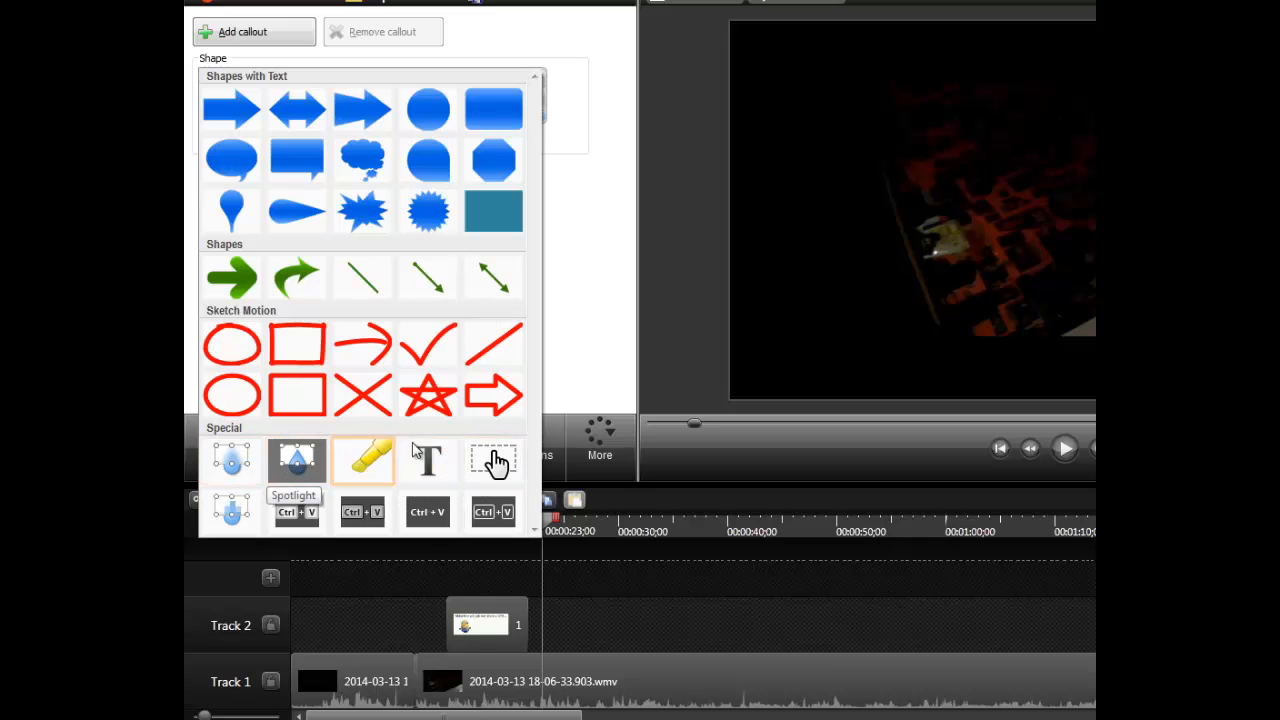
{"action": "left_click", "coordinate": [441, 476]}
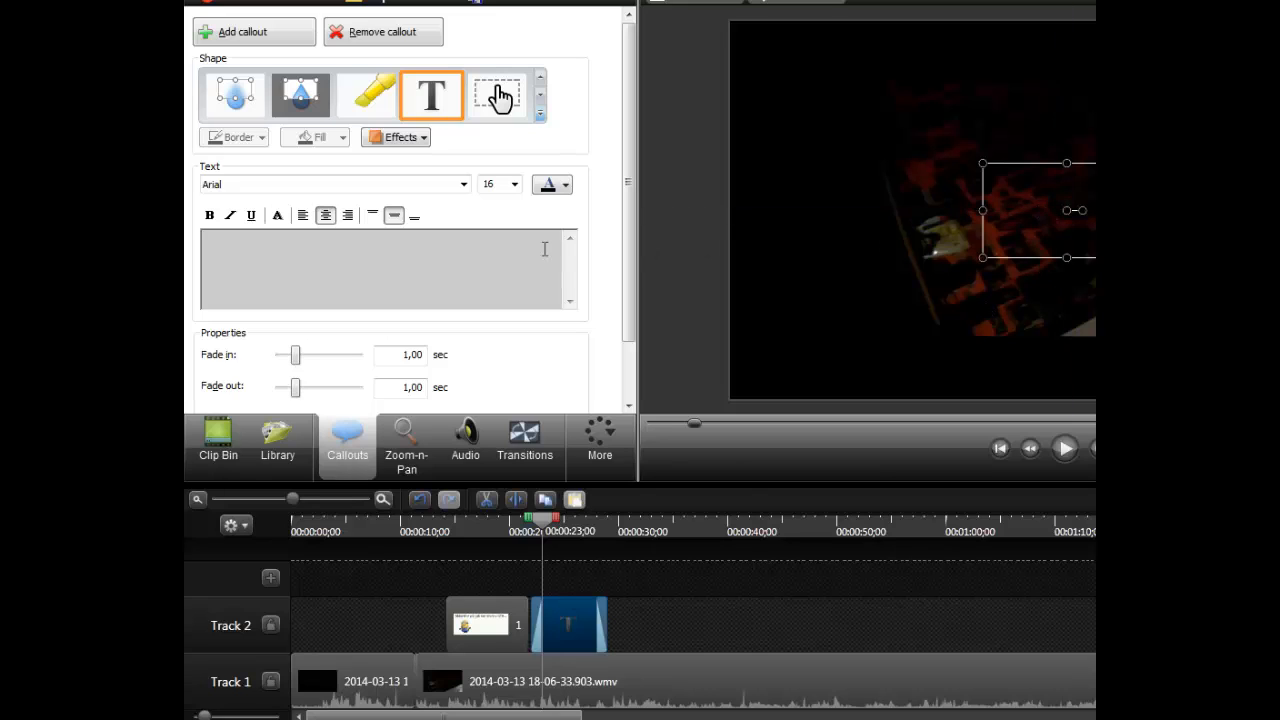
{"action": "type", "text": "Test do sk=3"}
{"action": "key", "text": "BackSpace"}
{"action": "key", "text": "BackSpace"}
{"action": "type", "text": "\\=u"}
{"action": "key", "text": "BackSpace"}
{"action": "key", "text": "BackSpace"}
{"action": "key", "text": "BackSpace"}
{"action": "type", "text": "=u"}
{"action": "key", "text": "BackSpace"}
{"action": "key", "text": "BackSpace"}
{"action": "type", "text": "=u"}
{"action": "key", "text": "BackSpace"}
{"action": "key", "text": "BackSpace"}
{"action": "type", "text": "=u"}
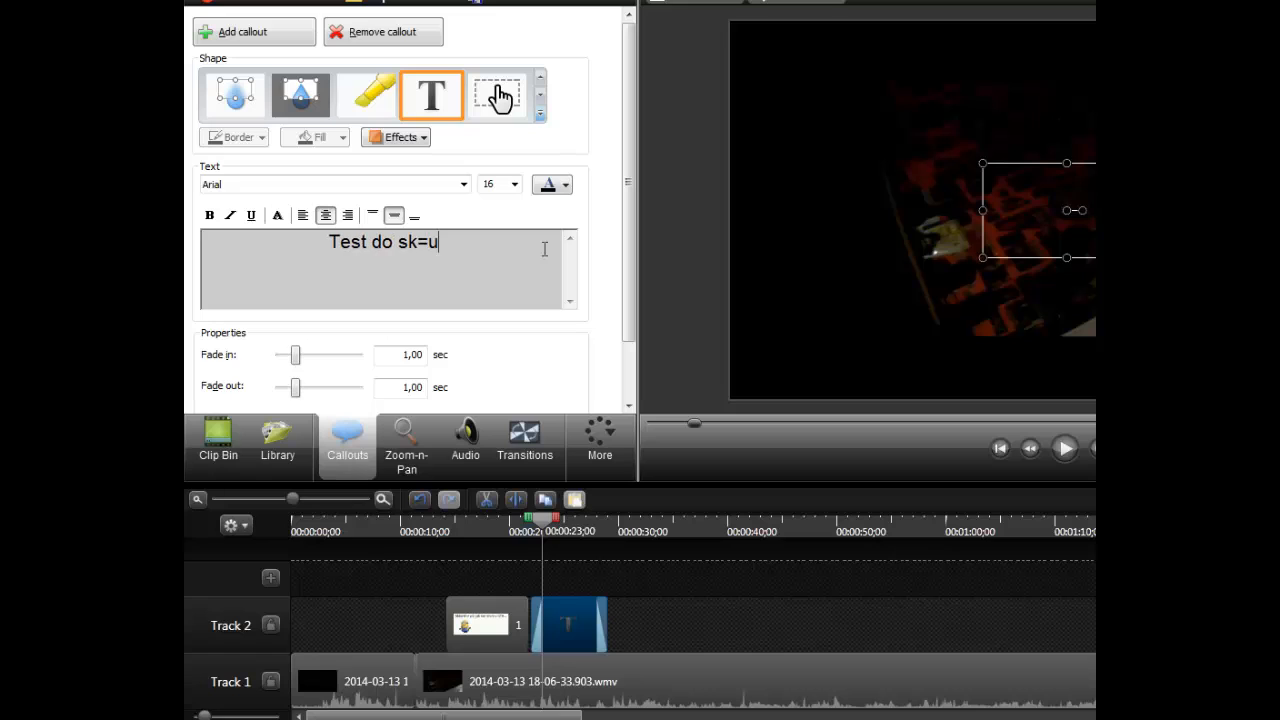
{"action": "key", "text": "BackSpace"}
{"action": "key", "text": "BackSpace"}
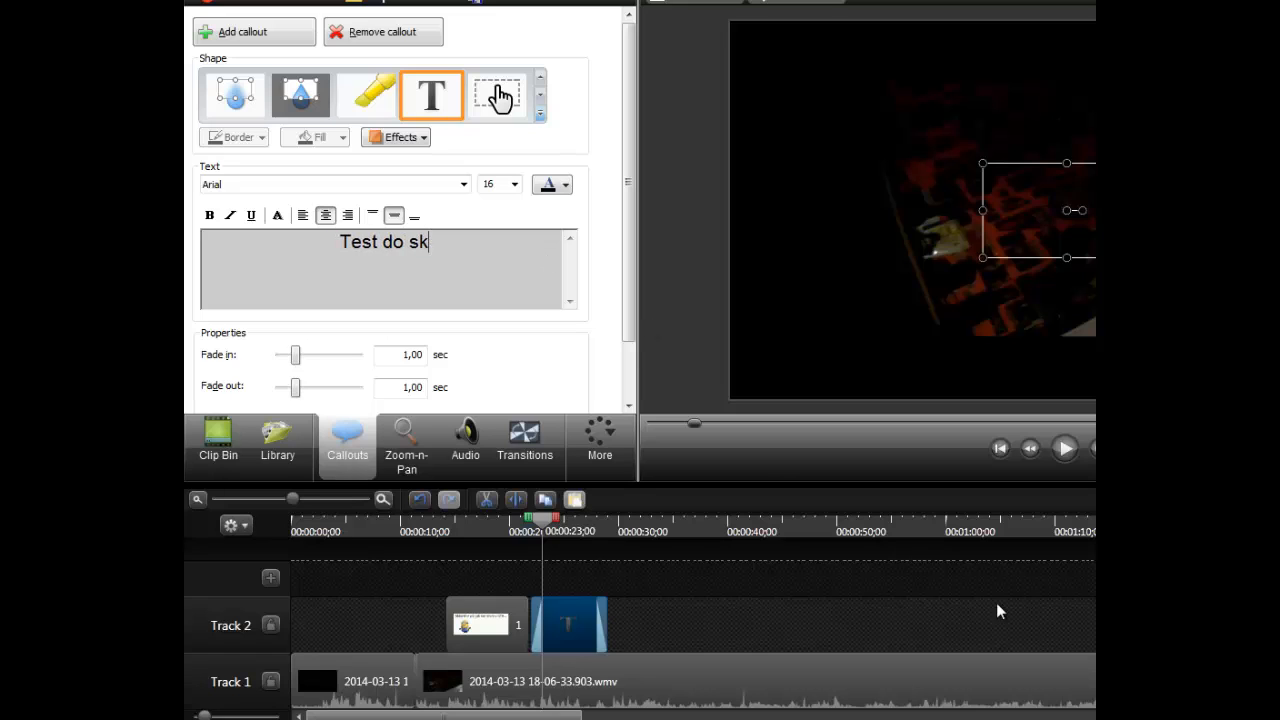
{"action": "type", "text": "ú"}
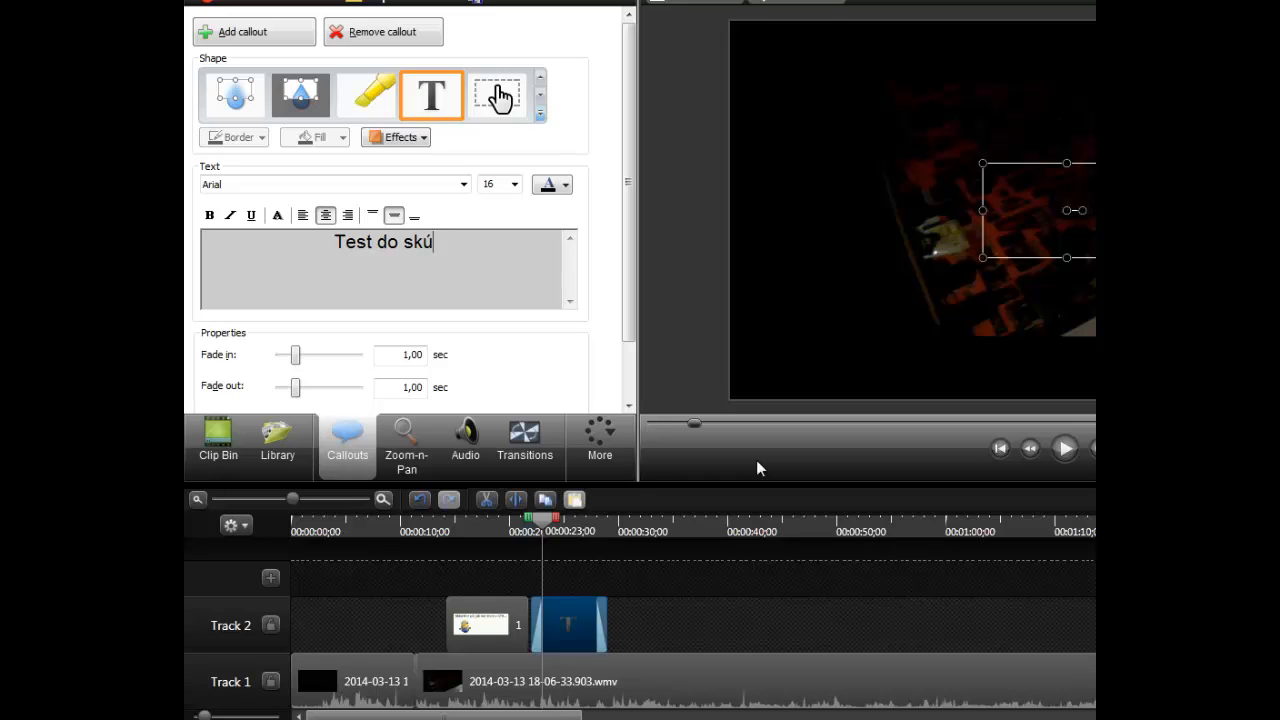
{"action": "type", "text": "šobneho videa :"}
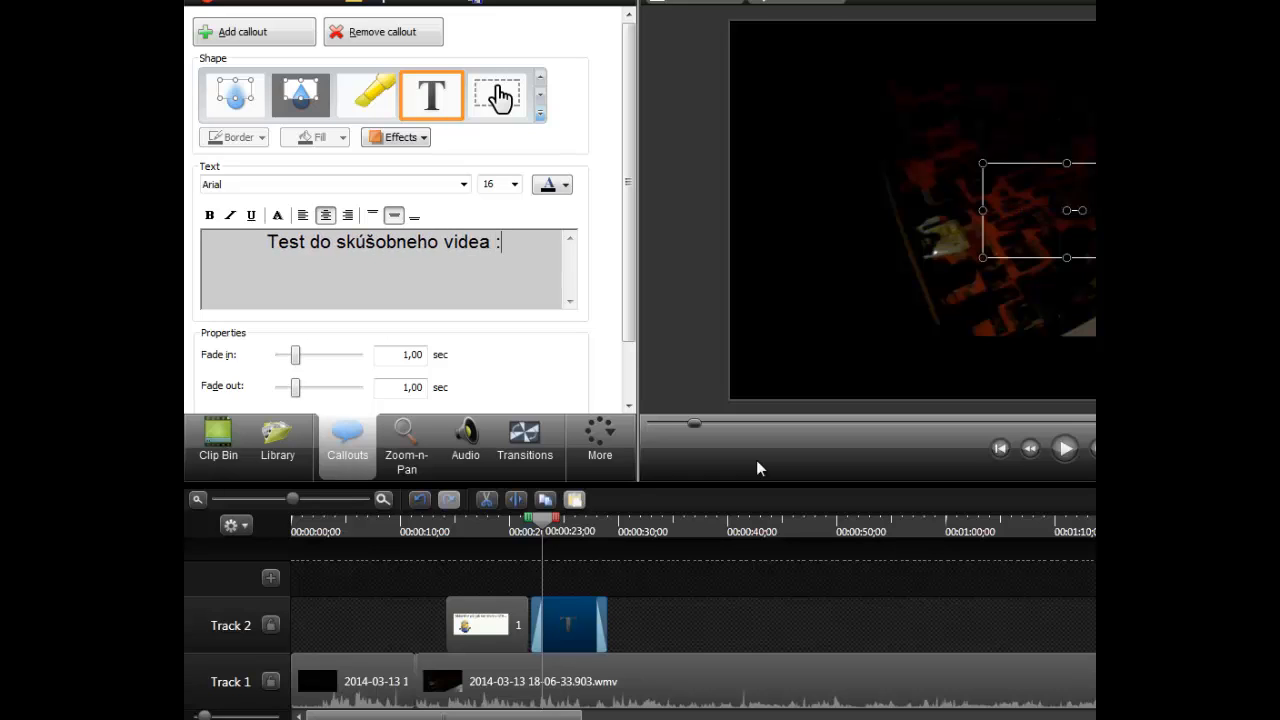
{"action": "type", "text": "3"}
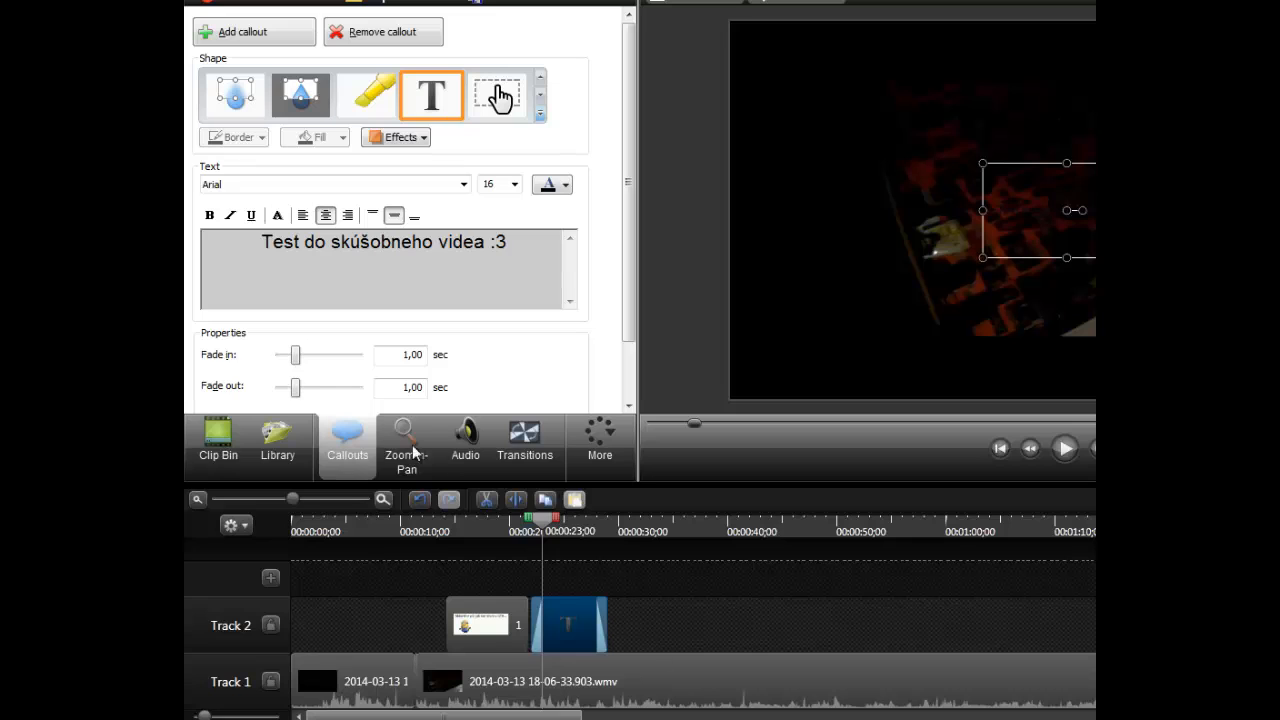
- Set the text callout's fade in and fade out to 5,00 sec each and play it back
{"action": "left_click_drag", "start_coordinate": [297, 356], "coordinate": [463, 358]}
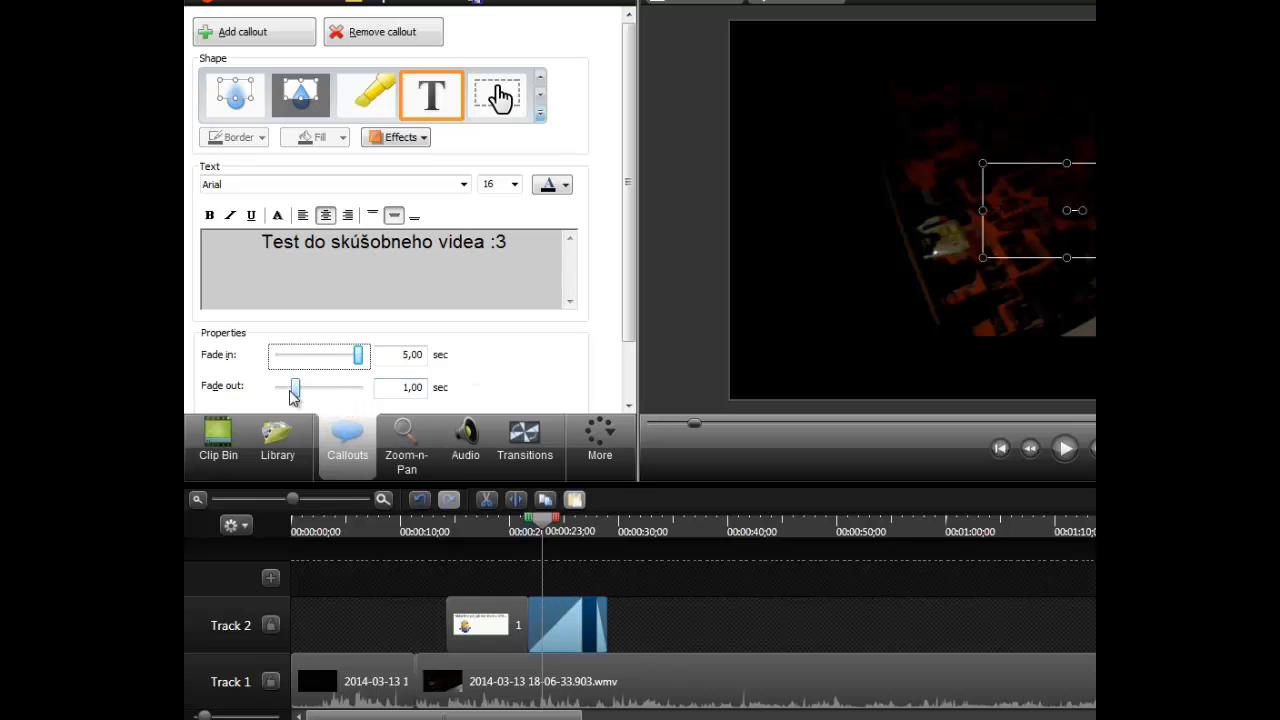
{"action": "left_click_drag", "start_coordinate": [293, 395], "coordinate": [403, 387]}
{"action": "left_click", "coordinate": [1065, 448]}
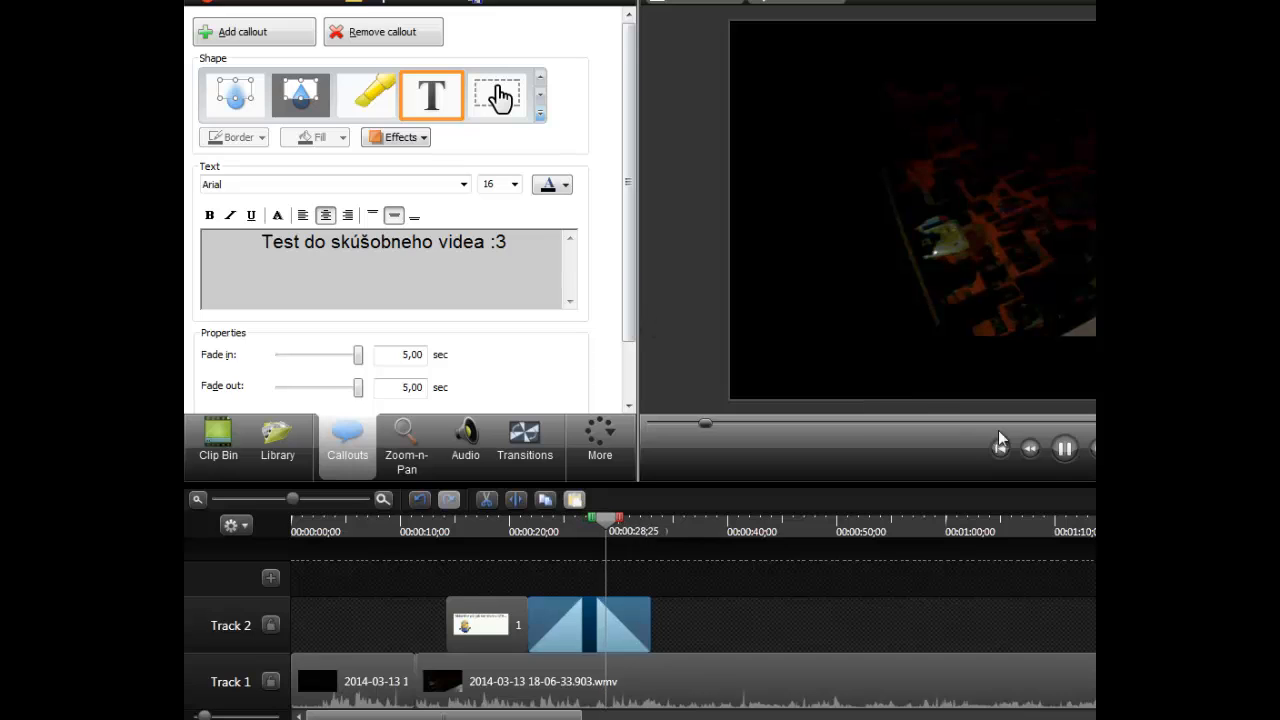
{"action": "left_click", "coordinate": [1064, 446]}
- Colour all the callout text White, Lighter 80%, set its size to 36, and play back the result
{"action": "key", "text": "ctrl+a"}
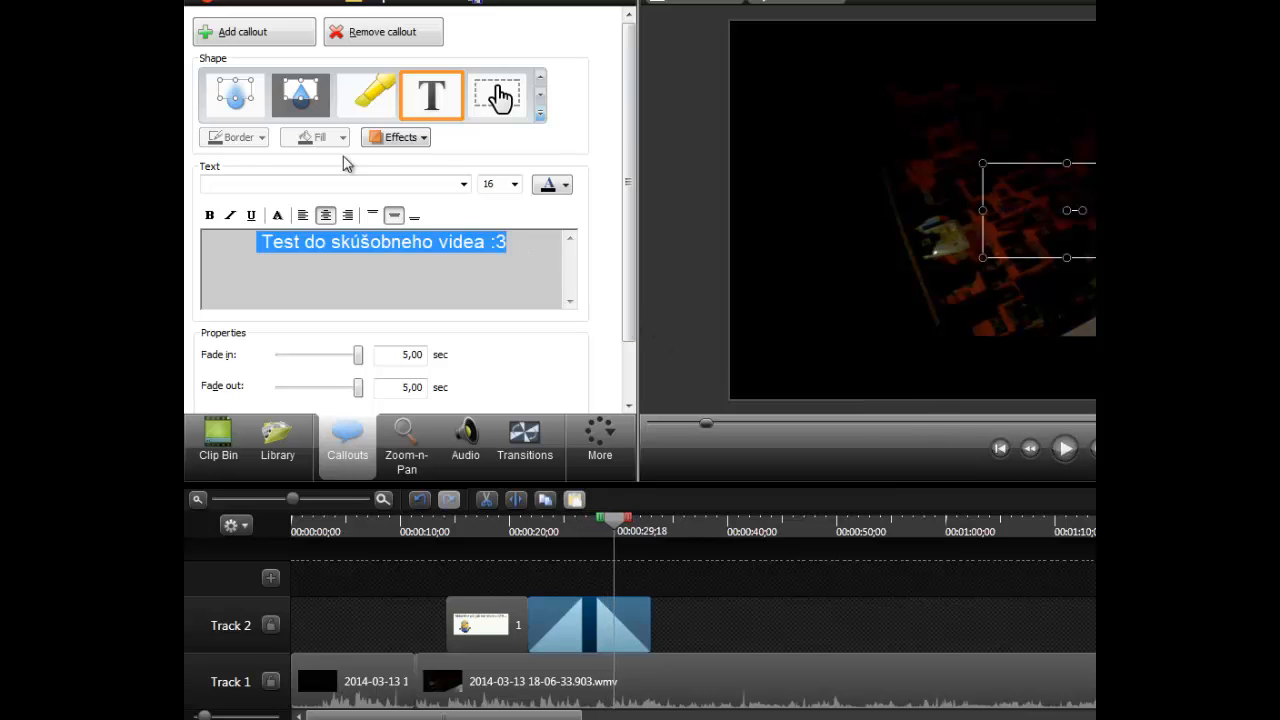
{"action": "left_click", "coordinate": [566, 188]}
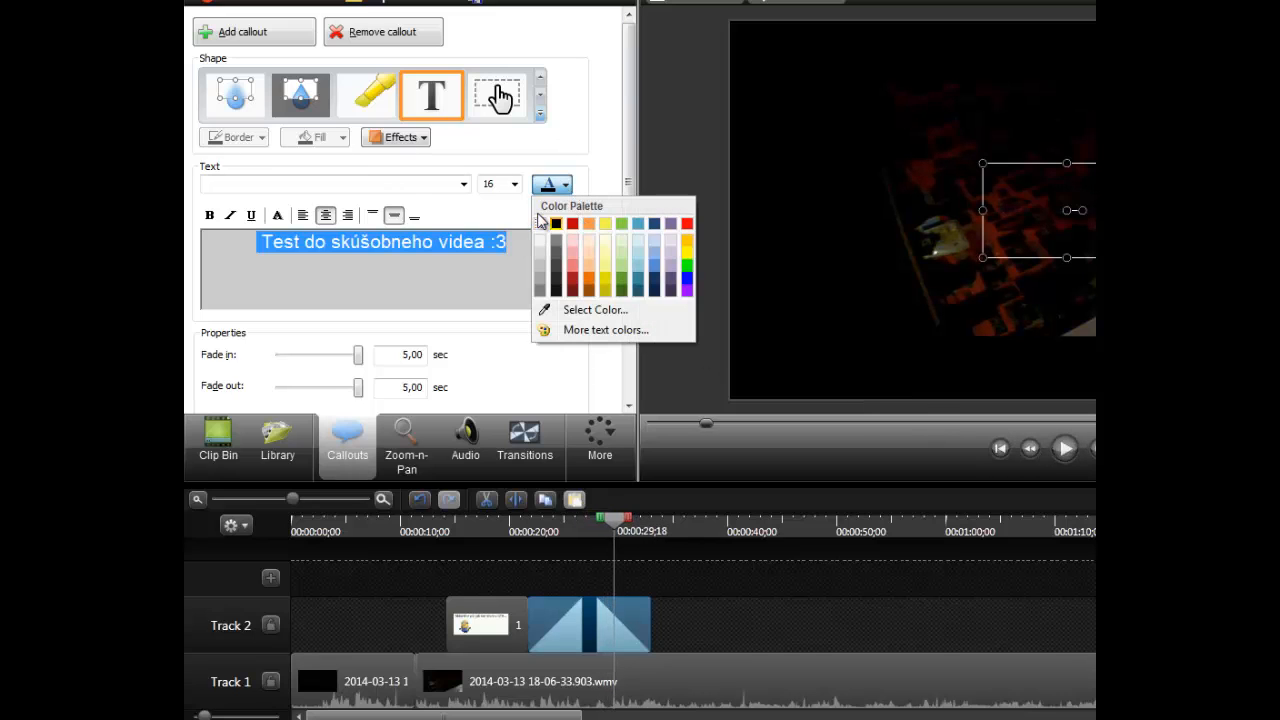
{"action": "left_click", "coordinate": [540, 241]}
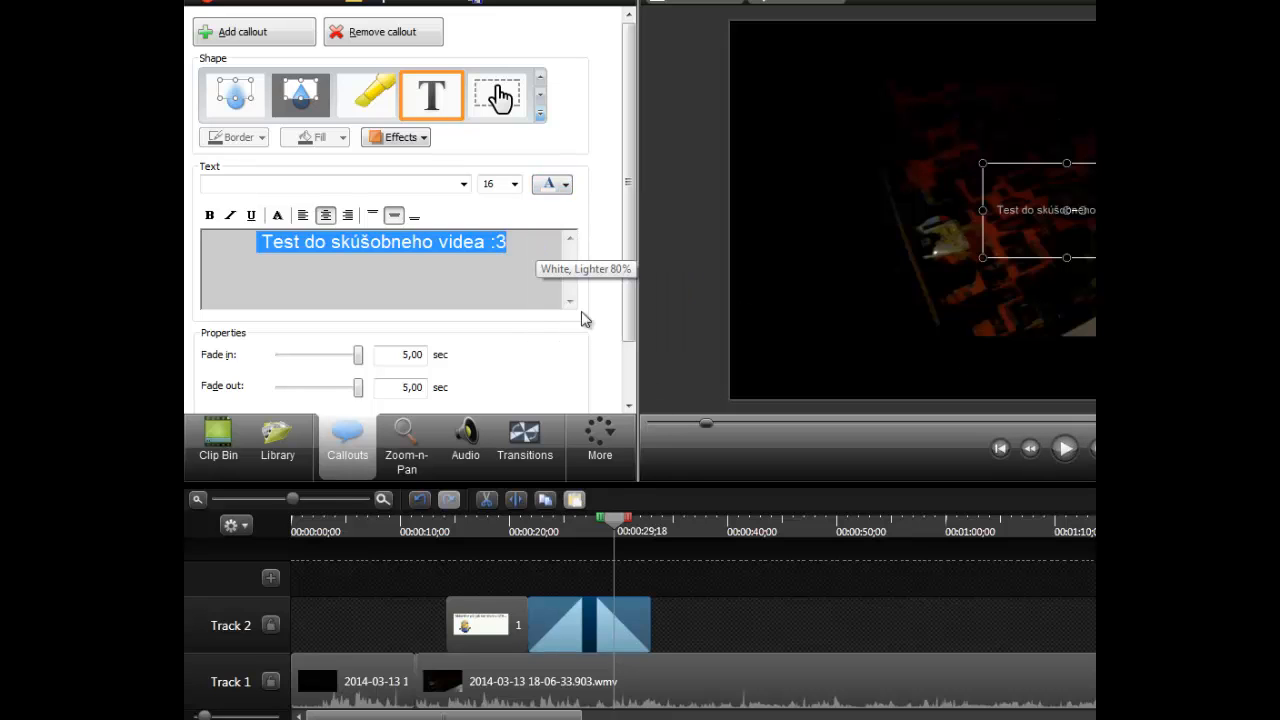
{"action": "left_click", "coordinate": [516, 188]}
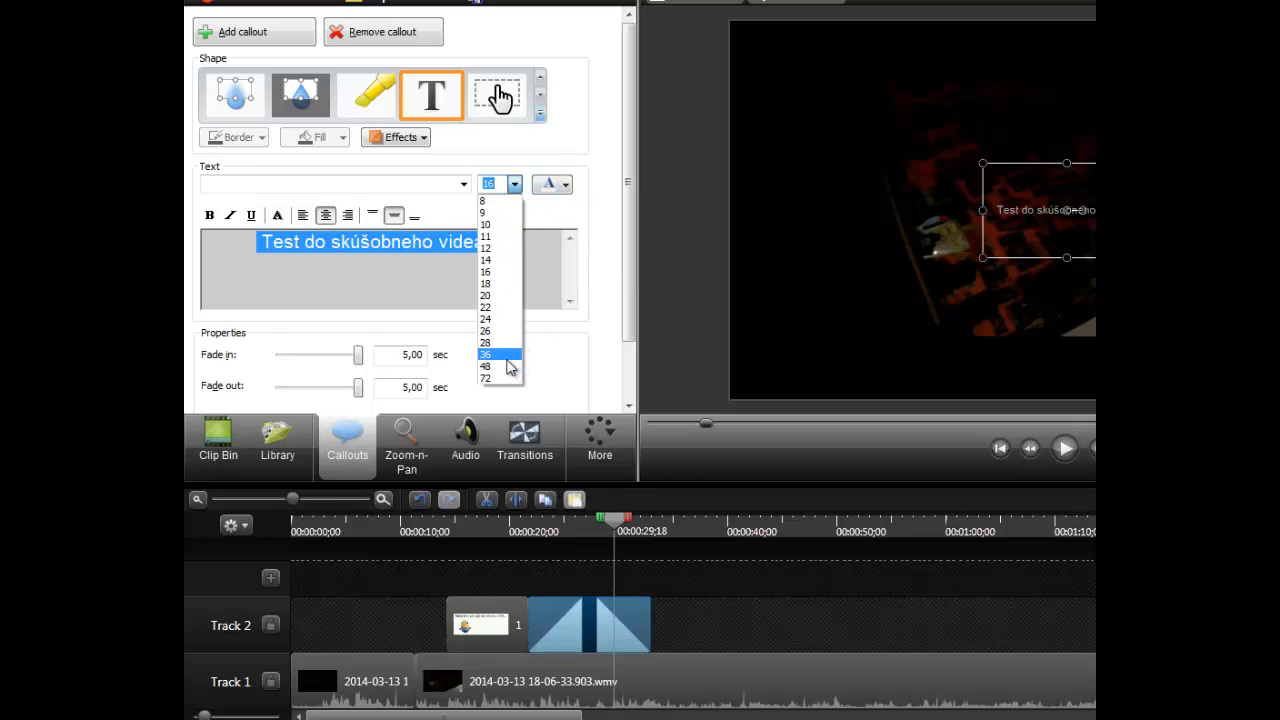
{"action": "left_click", "coordinate": [500, 358]}
{"action": "left_click", "coordinate": [1063, 452]}
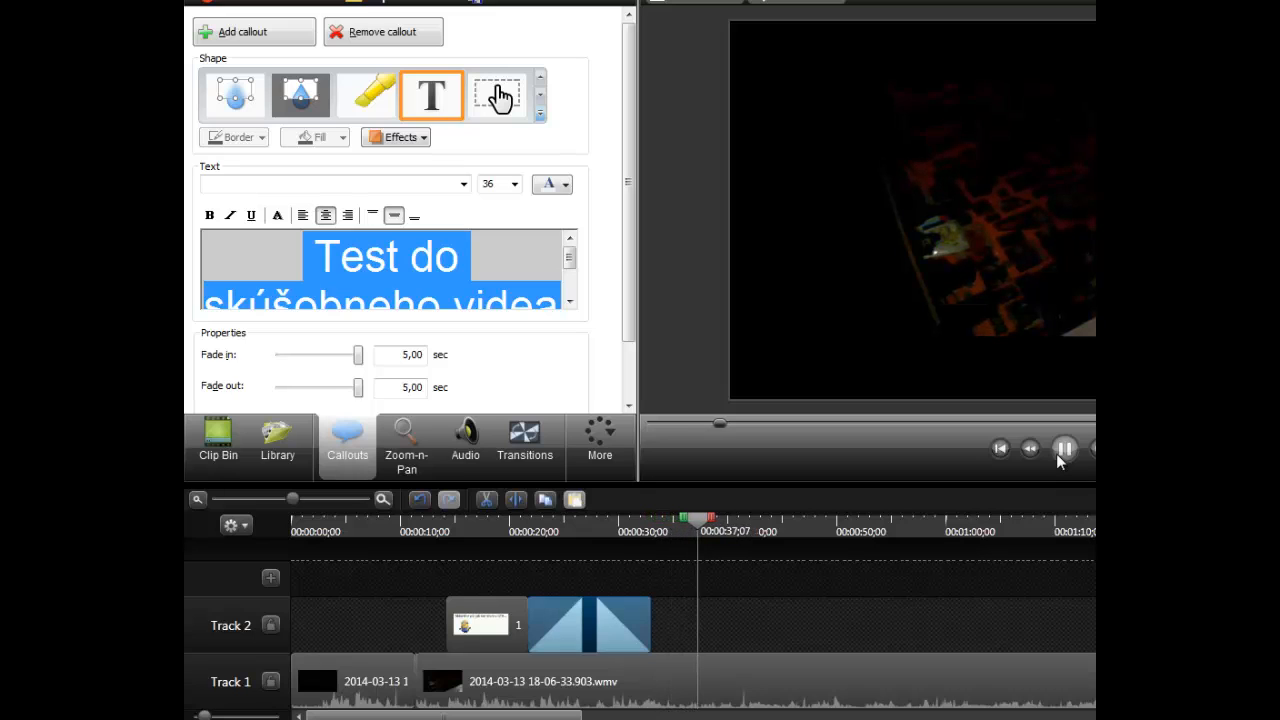
{"action": "left_click", "coordinate": [1062, 452]}
- In the text callout's visual properties, set the scale to 278 % and the Z rotation to -6, and start playback
{"action": "left_click", "coordinate": [600, 440]}
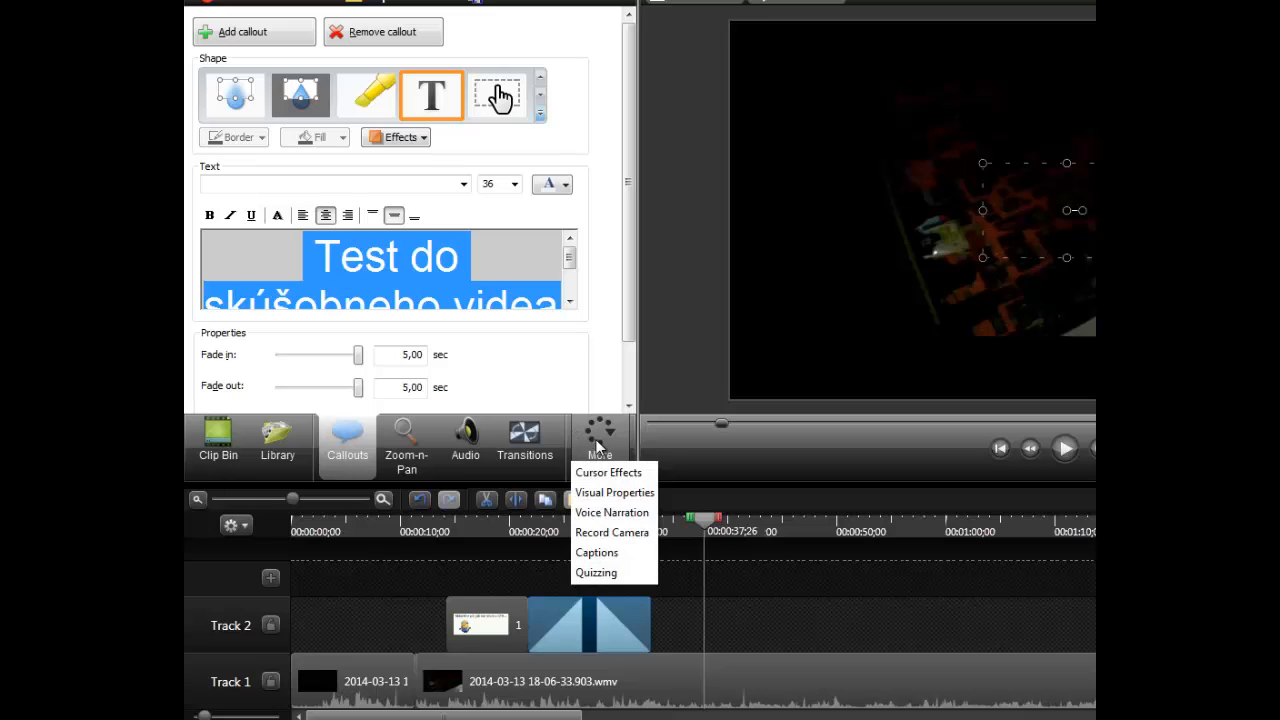
{"action": "left_click", "coordinate": [616, 492]}
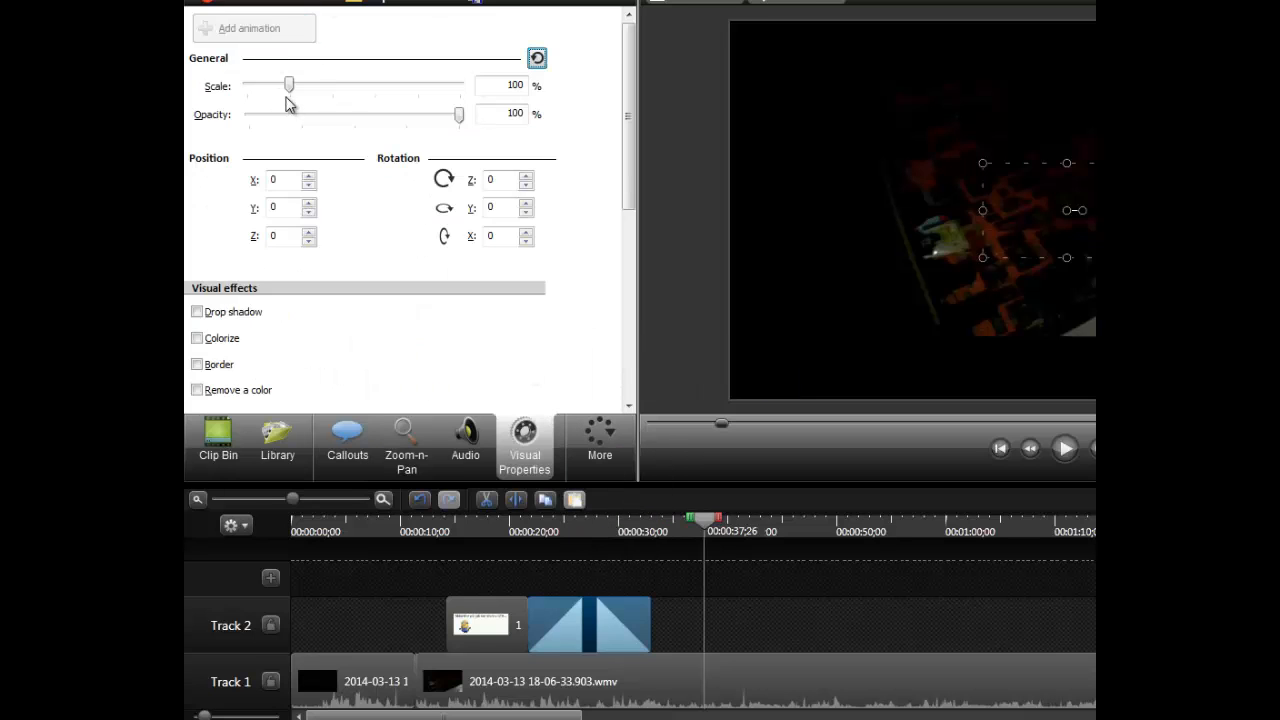
{"action": "left_click_drag", "start_coordinate": [289, 86], "coordinate": [366, 126]}
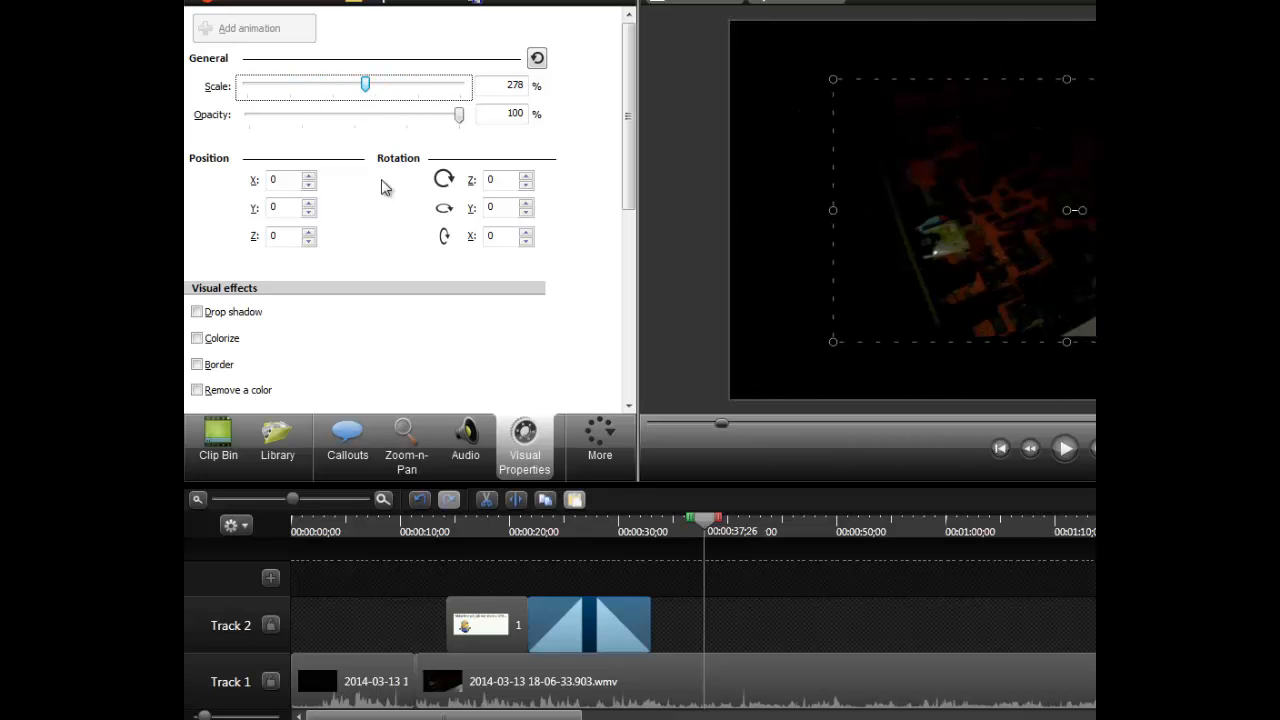
{"action": "left_click", "coordinate": [526, 186]}
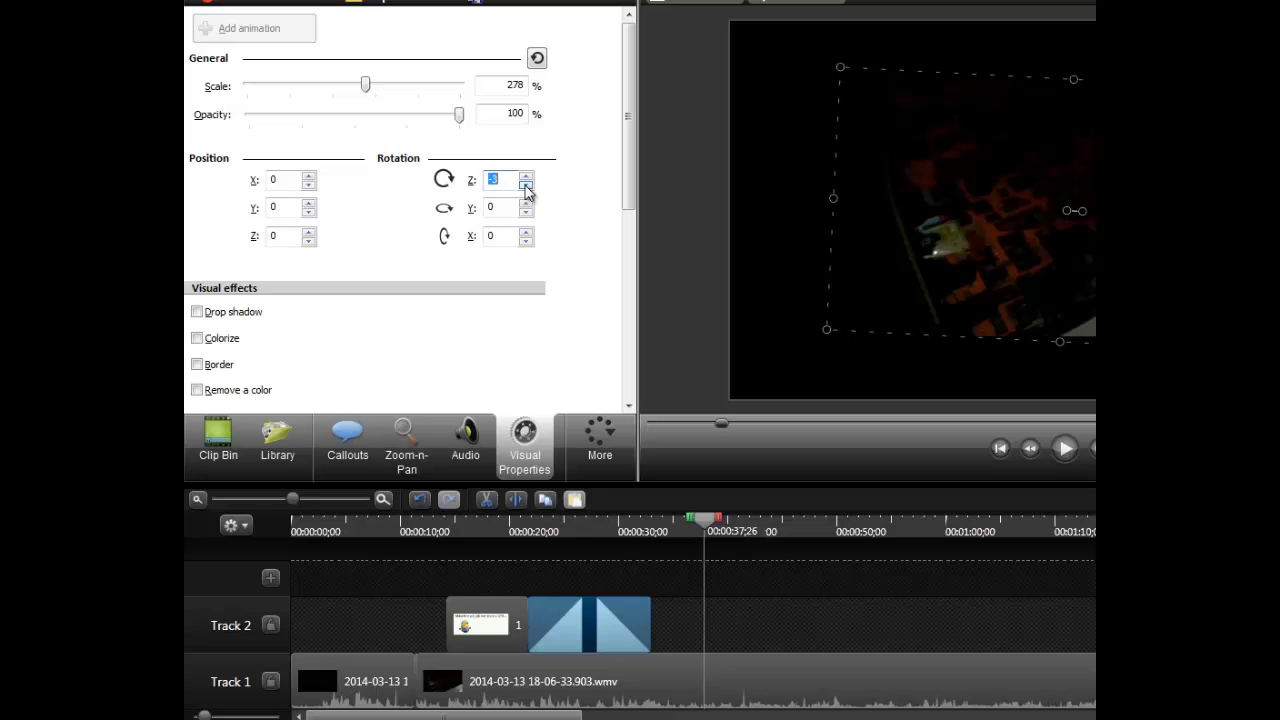
{"action": "left_click", "coordinate": [1065, 448]}
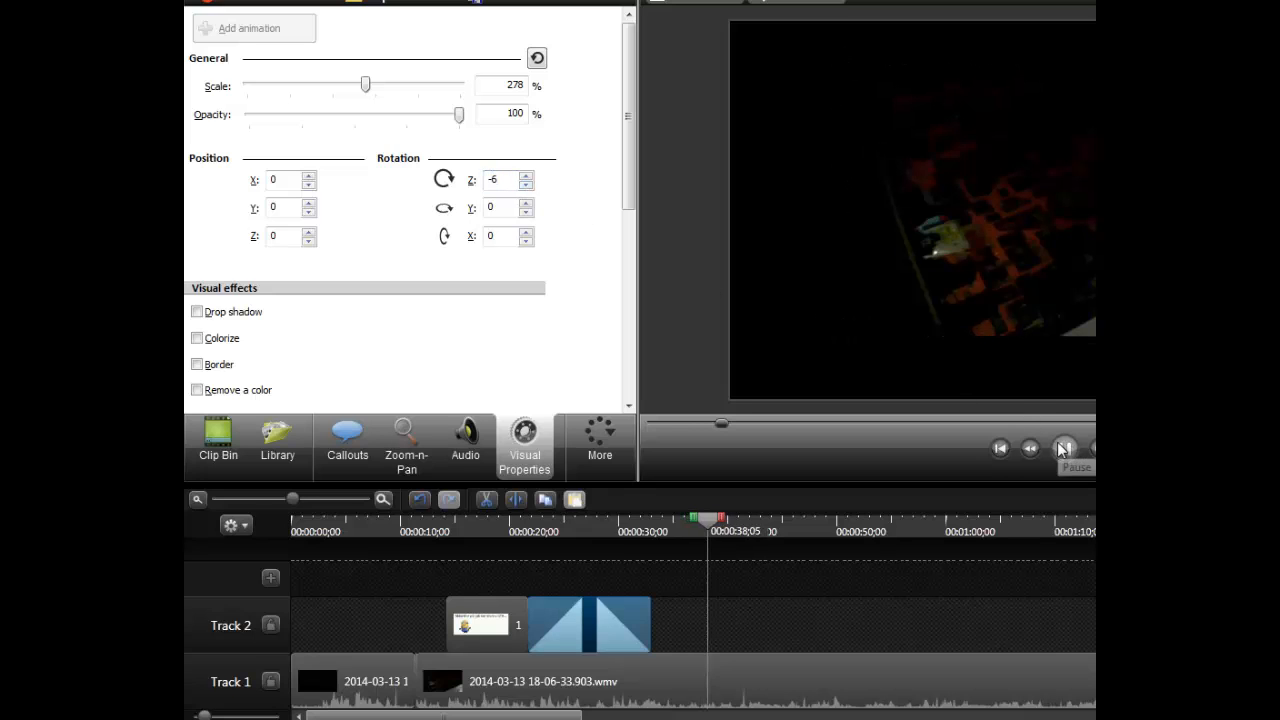
- Try a Y rotation of -65 on the text callout and play the timeline briefly
{"action": "left_click", "coordinate": [527, 213]}
{"action": "left_click", "coordinate": [527, 213]}
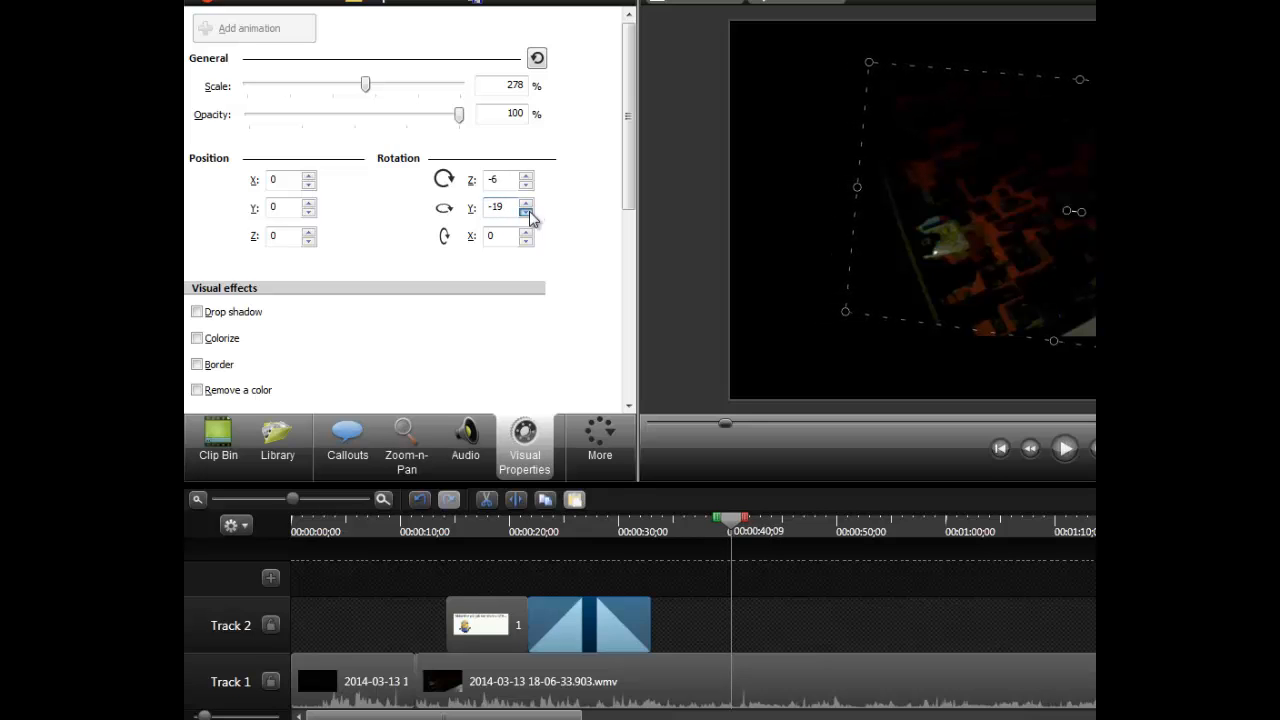
{"action": "left_click_drag", "start_coordinate": [530, 218], "coordinate": [528, 214]}
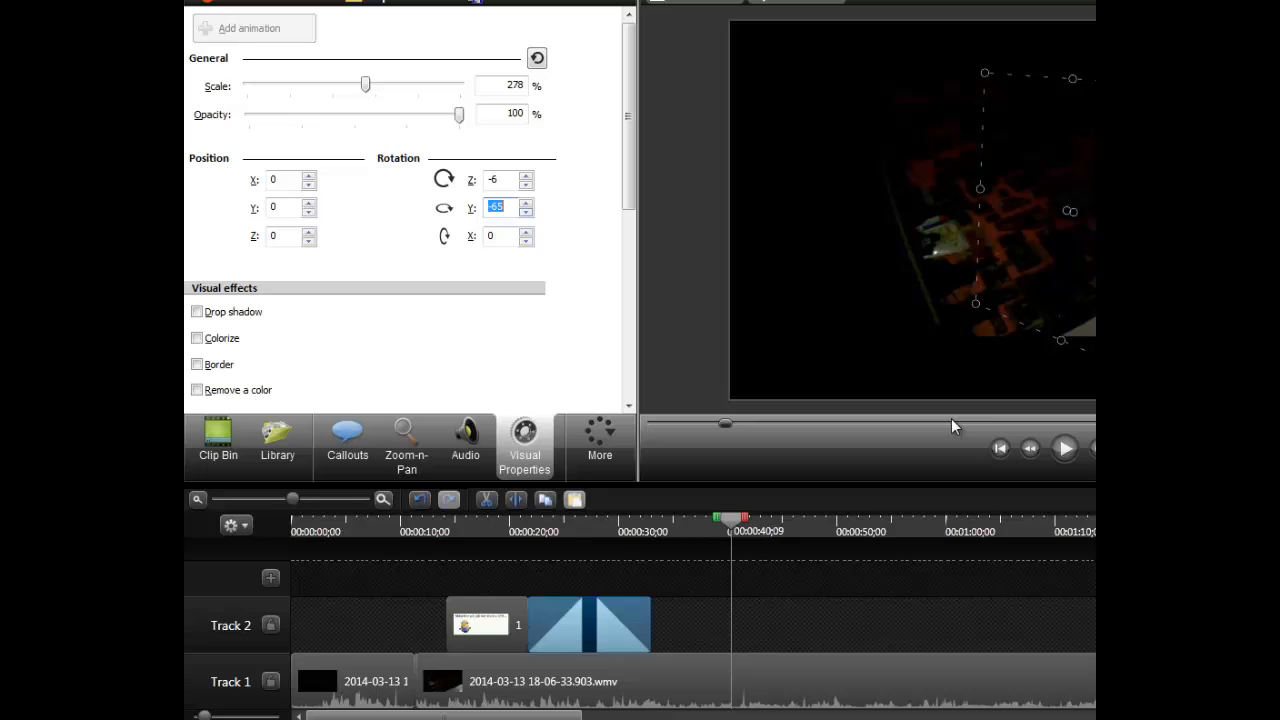
{"action": "left_click", "coordinate": [1067, 447]}
{"action": "left_click", "coordinate": [1067, 447]}
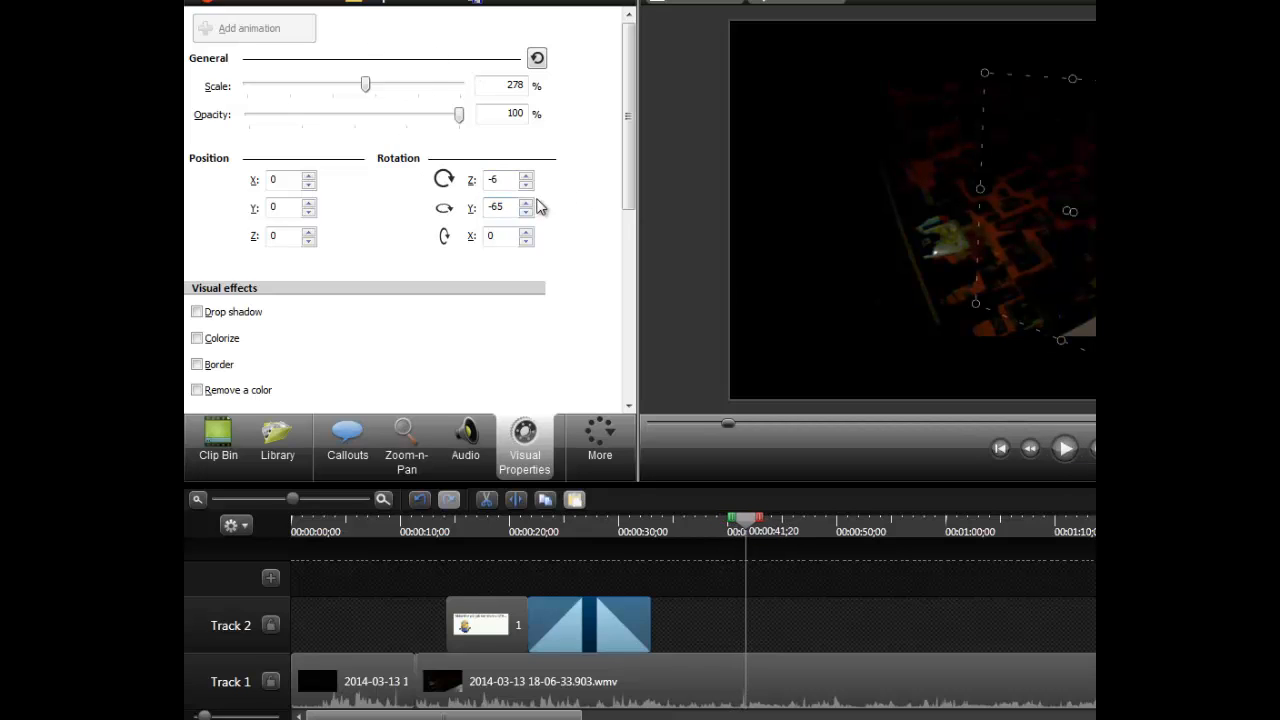
- Set the text callout's Y rotation and Z rotation both to 0
{"action": "type", "text": "0"}
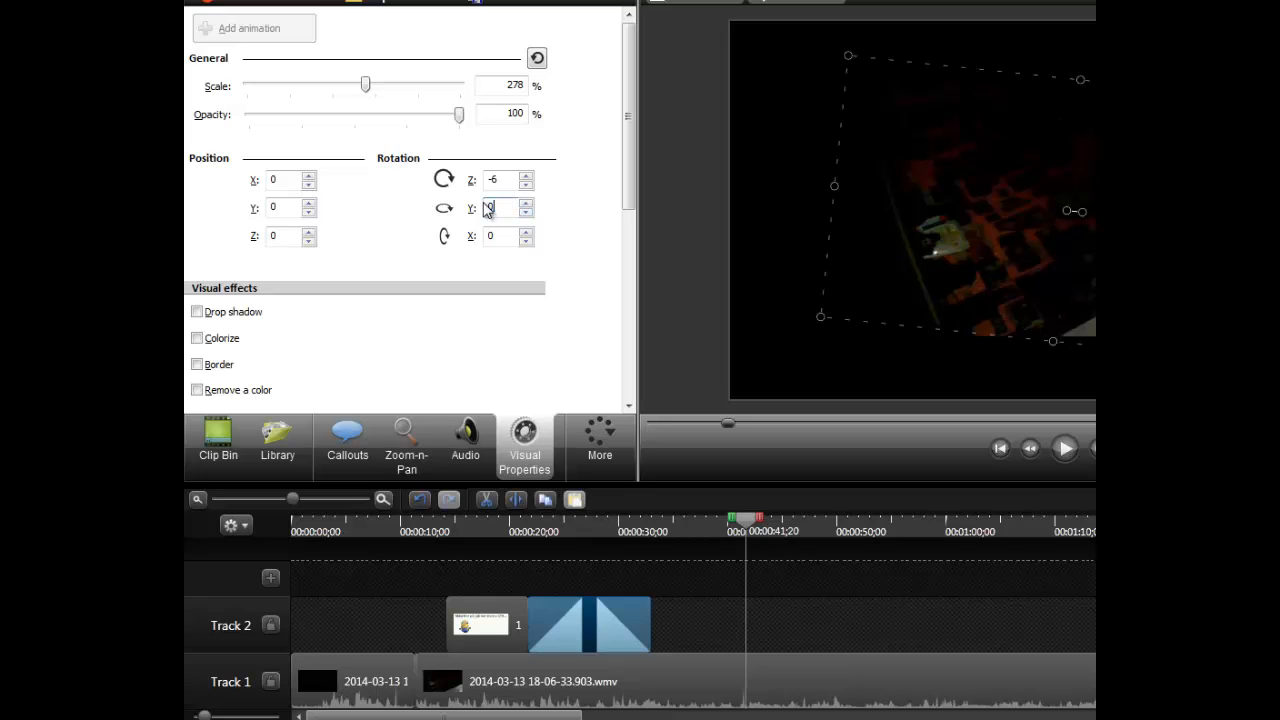
{"action": "left_click", "coordinate": [526, 175]}
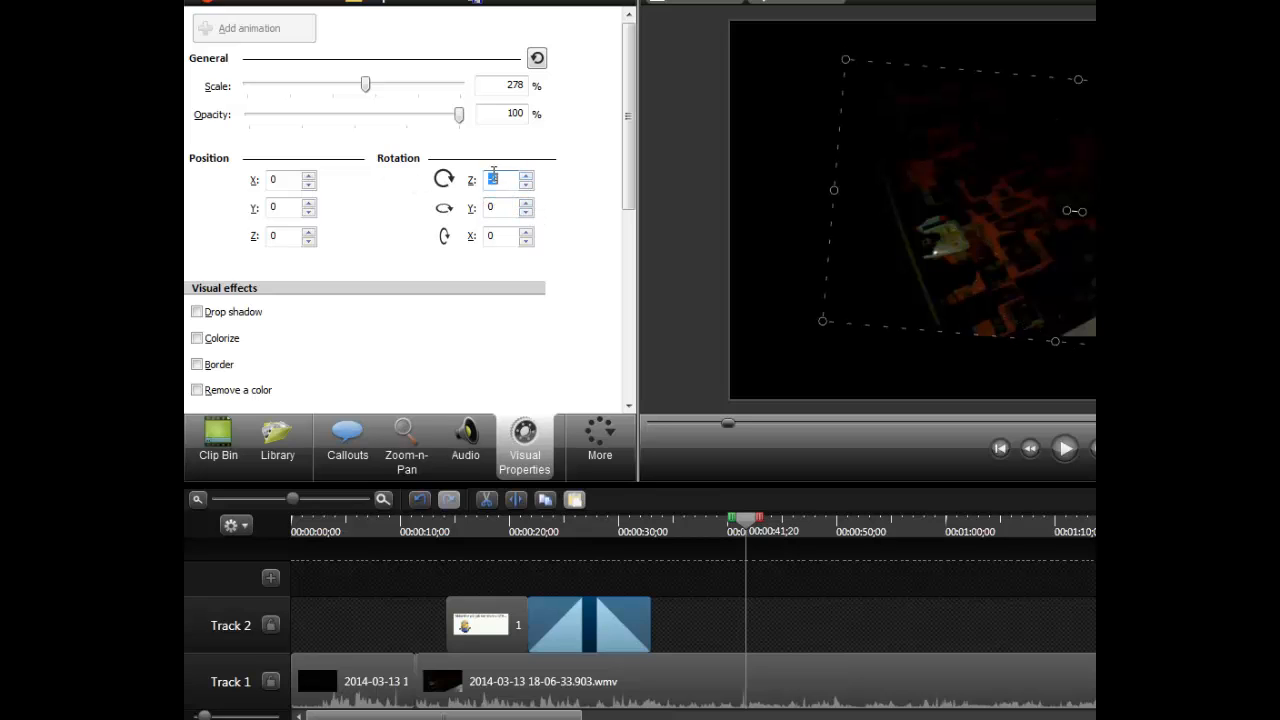
{"action": "type", "text": "0"}
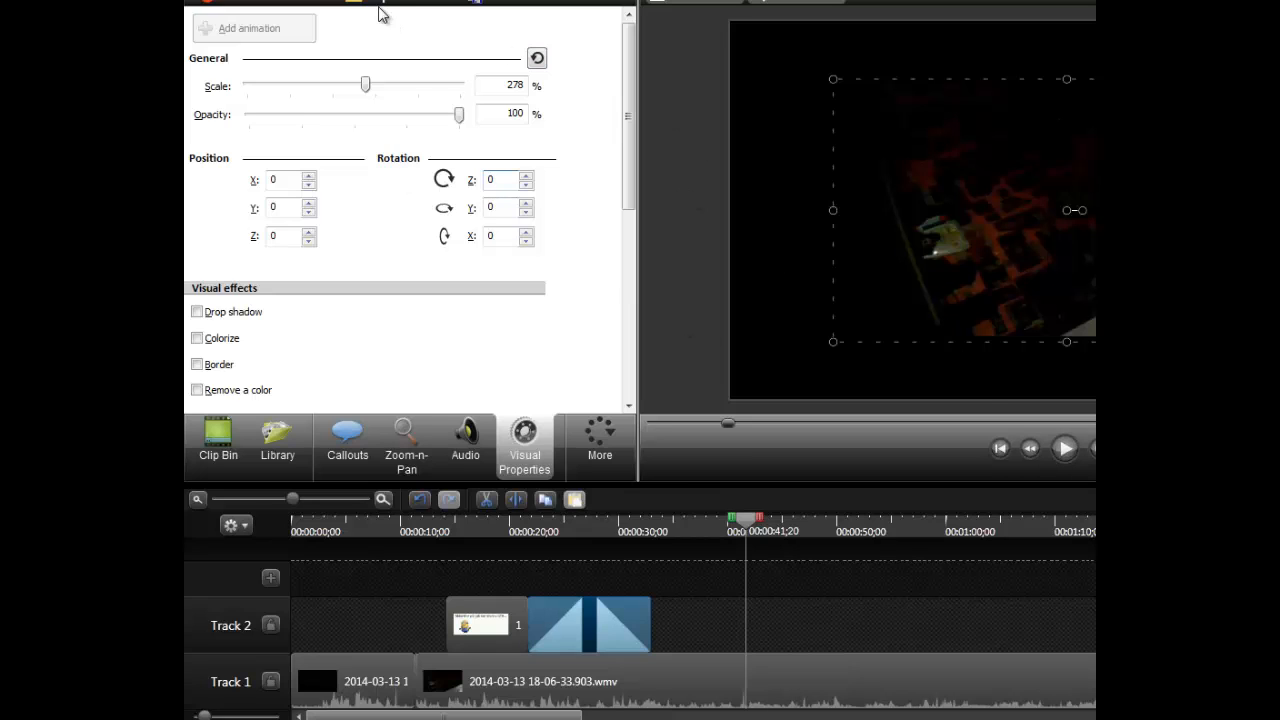
- Open the voice narration recording options to view the input level and audio setup
{"action": "left_click", "coordinate": [614, 467]}
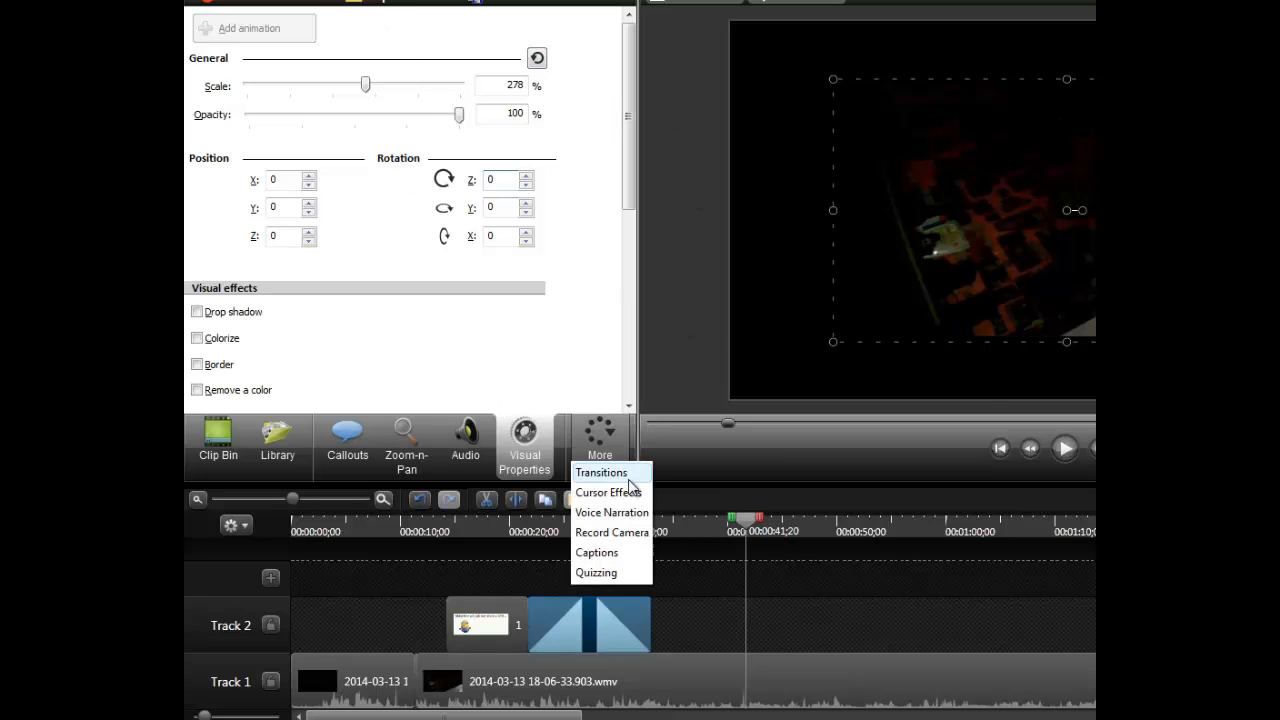
{"action": "left_click", "coordinate": [612, 513]}
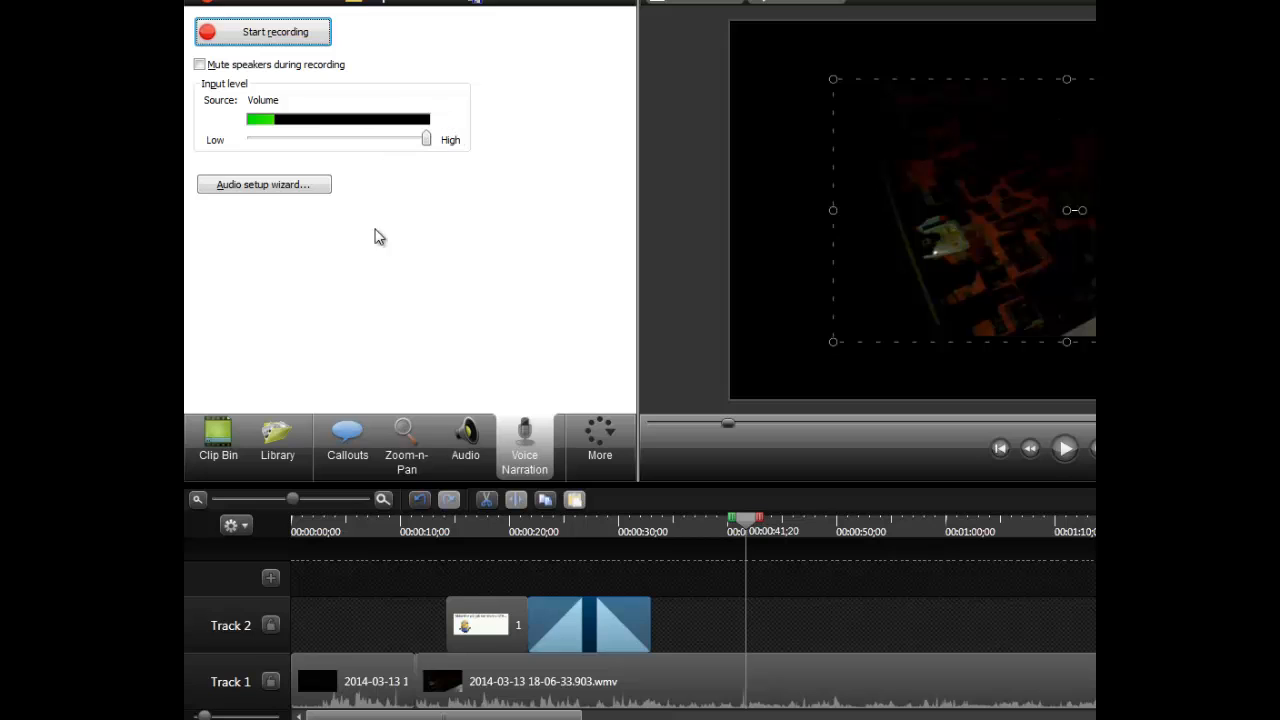
{"action": "left_click", "coordinate": [589, 443]}
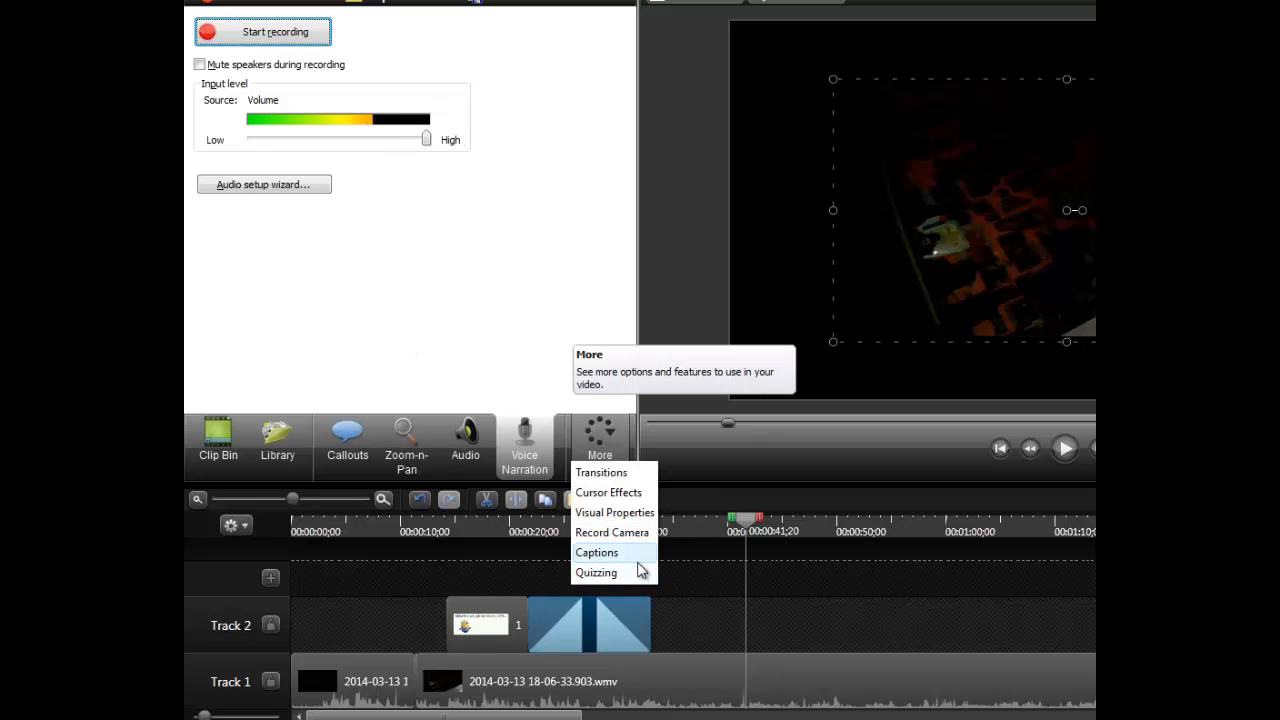
{"action": "left_click", "coordinate": [637, 555]}
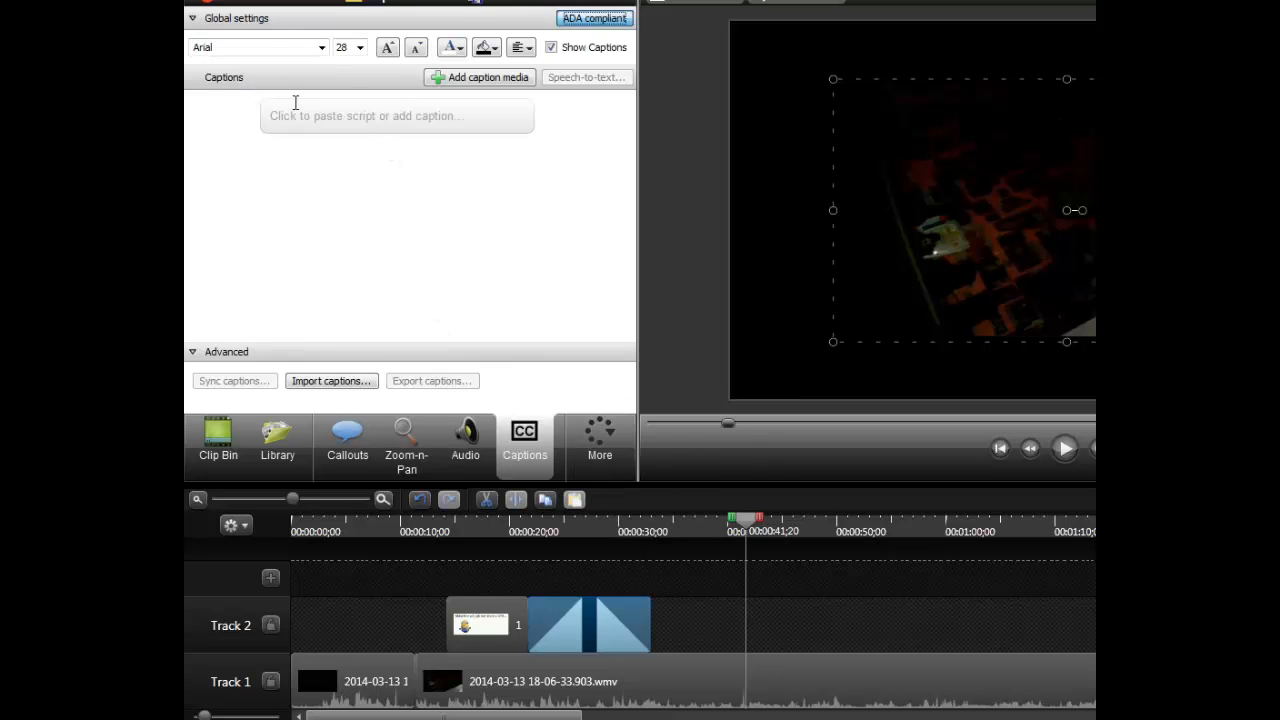
{"action": "left_click", "coordinate": [361, 120]}
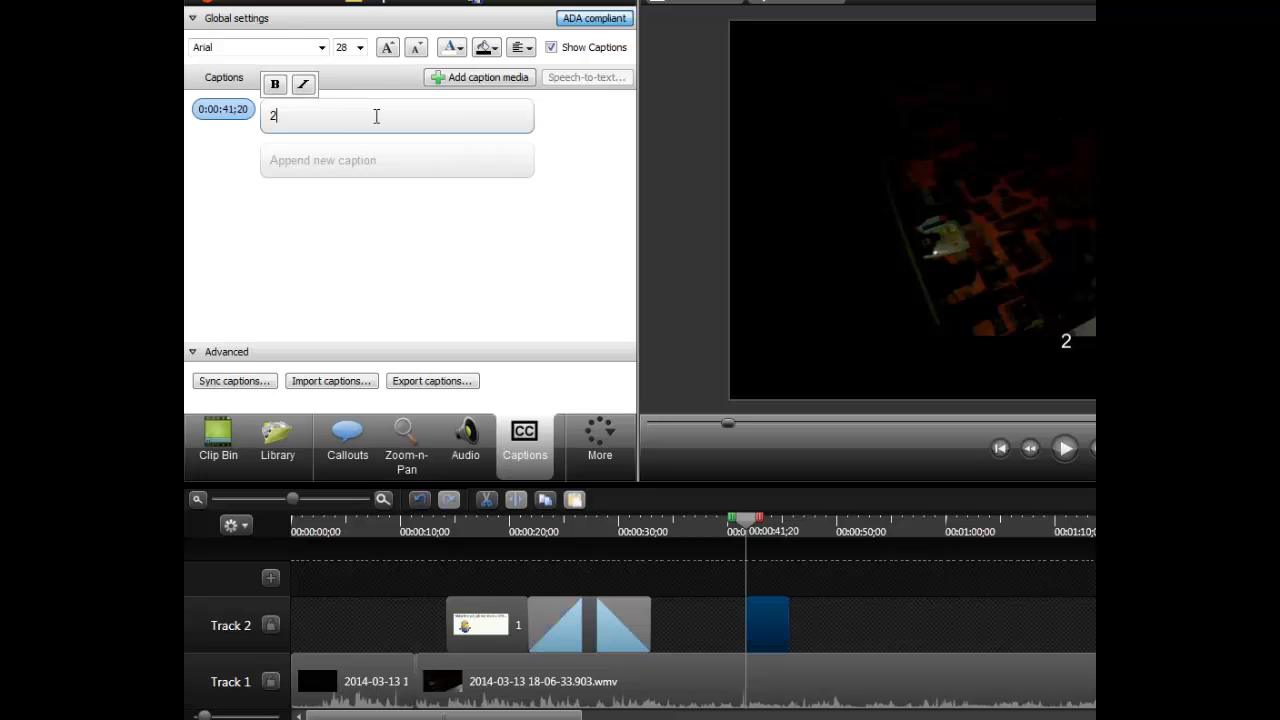
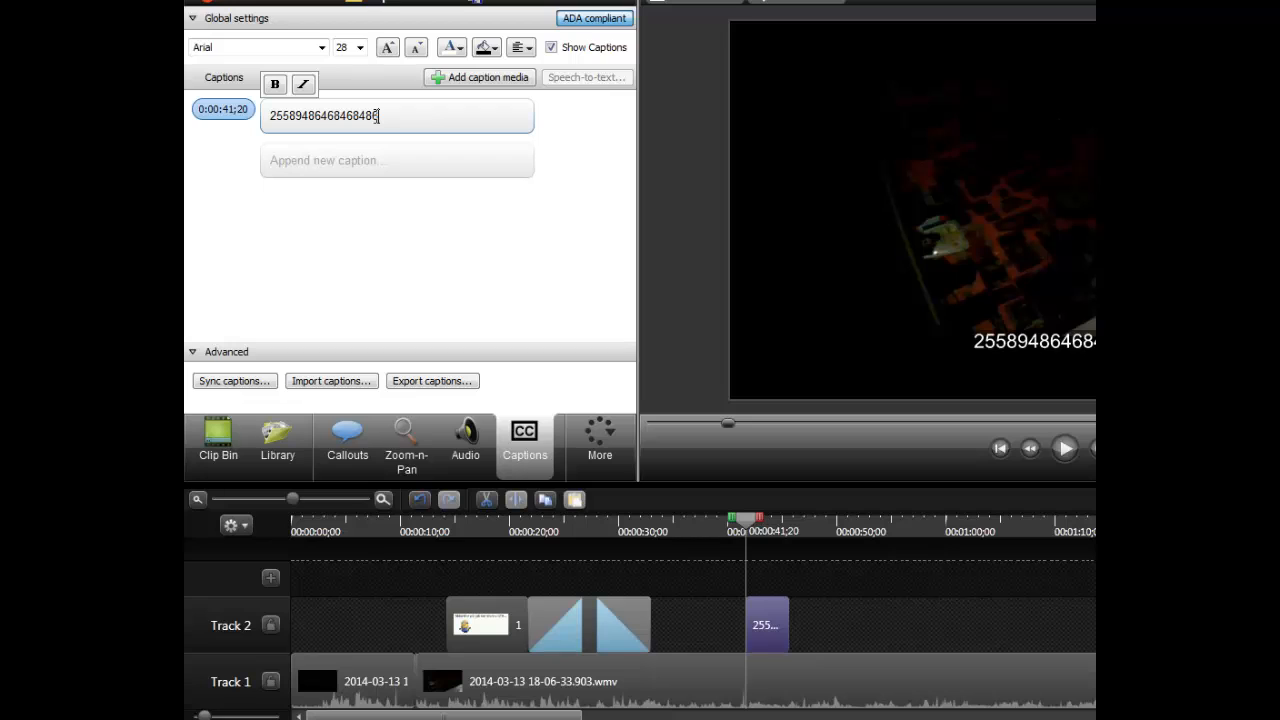
{"action": "key", "text": "BackSpace"}
{"action": "key", "text": "BackSpace"}
{"action": "key", "text": "BackSpace"}
{"action": "key", "text": "BackSpace"}
{"action": "key", "text": "BackSpace"}
{"action": "key", "text": "BackSpace"}
{"action": "key", "text": "BackSpace"}
{"action": "key", "text": "BackSpace"}
{"action": "key", "text": "BackSpace"}
{"action": "key", "text": "BackSpace"}
{"action": "key", "text": "BackSpace"}
{"action": "key", "text": "BackSpace"}
{"action": "key", "text": "BackSpace"}
{"action": "key", "text": "BackSpace"}
{"action": "key", "text": "BackSpace"}
{"action": "key", "text": "BackSpace"}
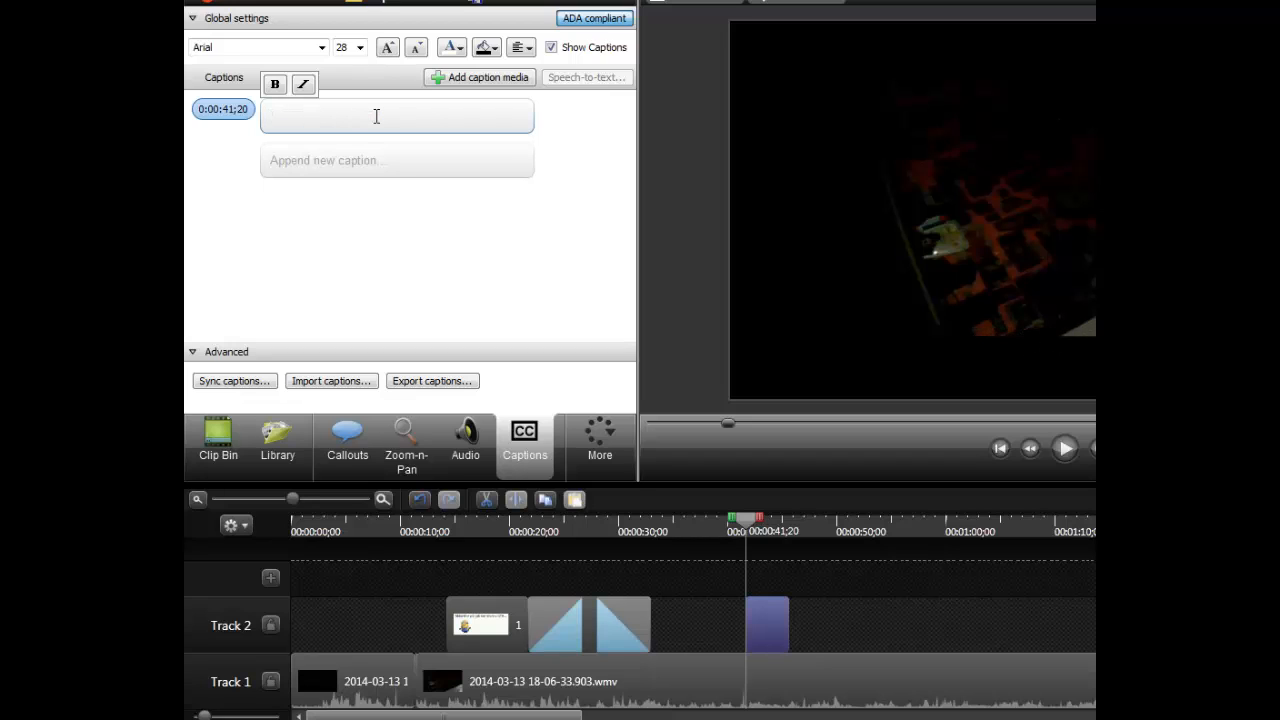
{"action": "left_click", "coordinate": [1065, 449]}
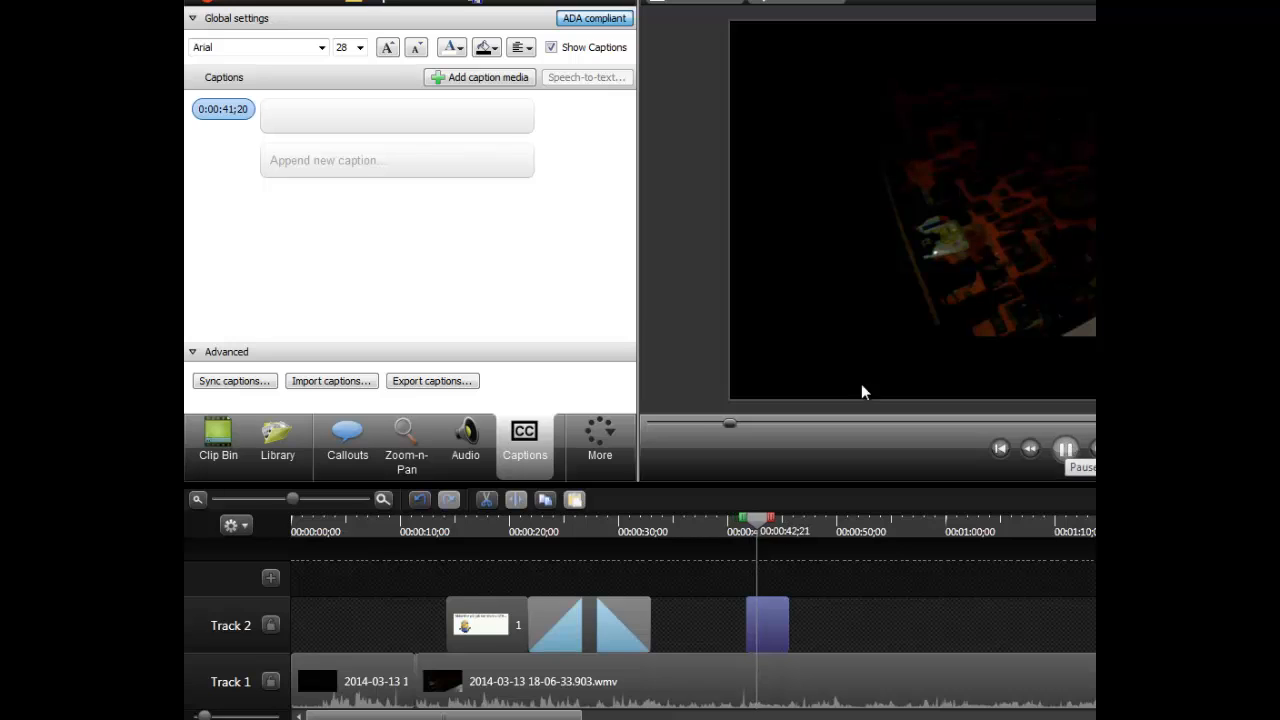
- Append a caption at 0:00:45;20 reading "Hmm počkajte :)" and play it back
{"action": "left_click", "coordinate": [364, 160]}
{"action": "type", "text": "Hmm"}
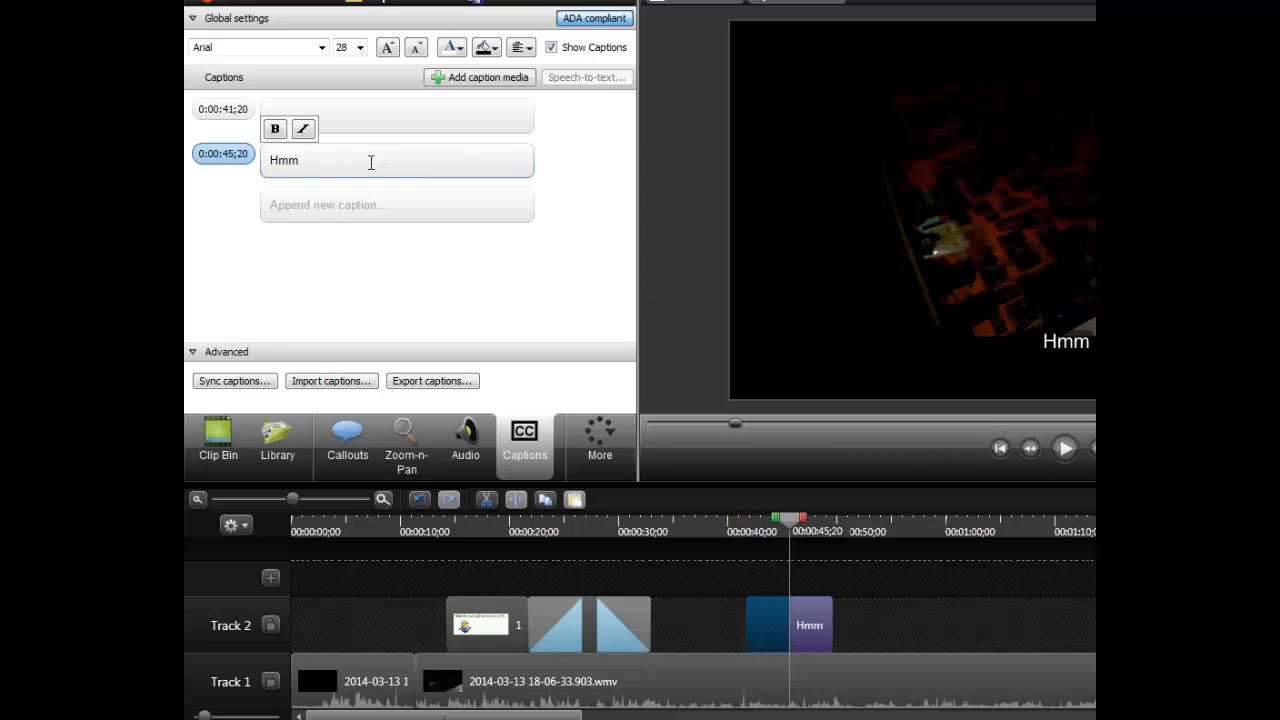
{"action": "type", "text": " počkajte :)"}
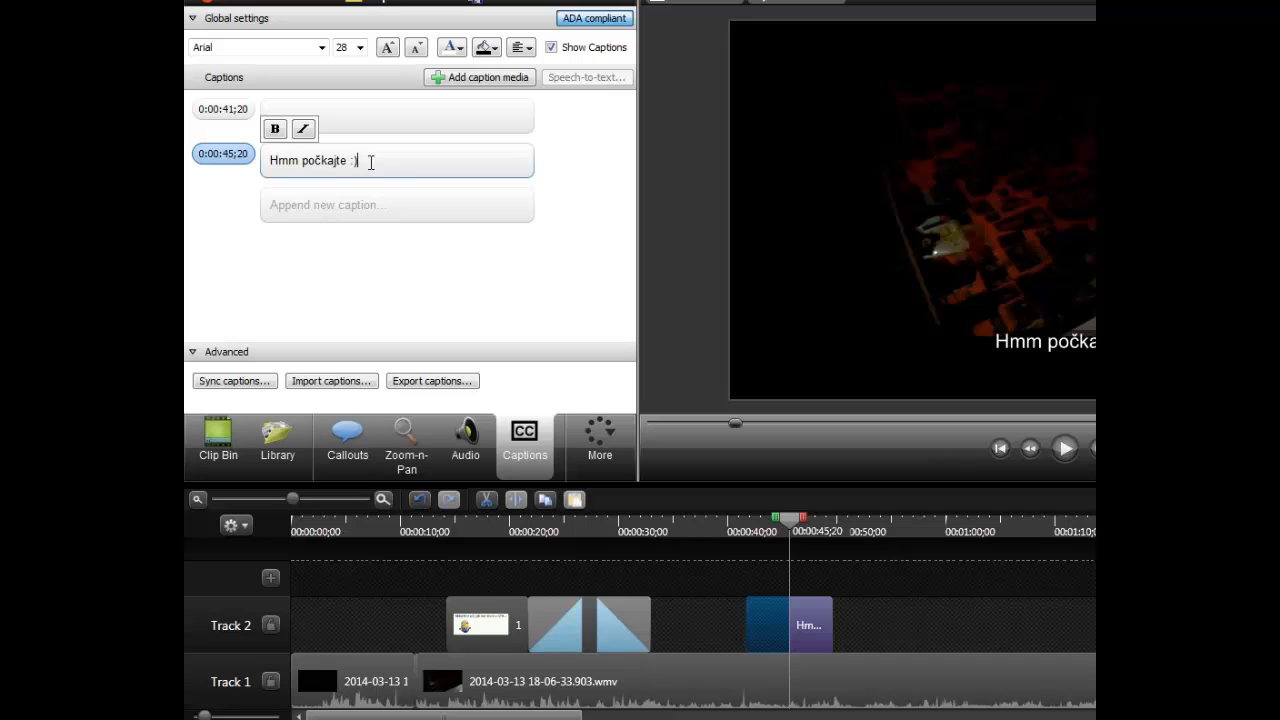
{"action": "left_click", "coordinate": [1065, 450]}
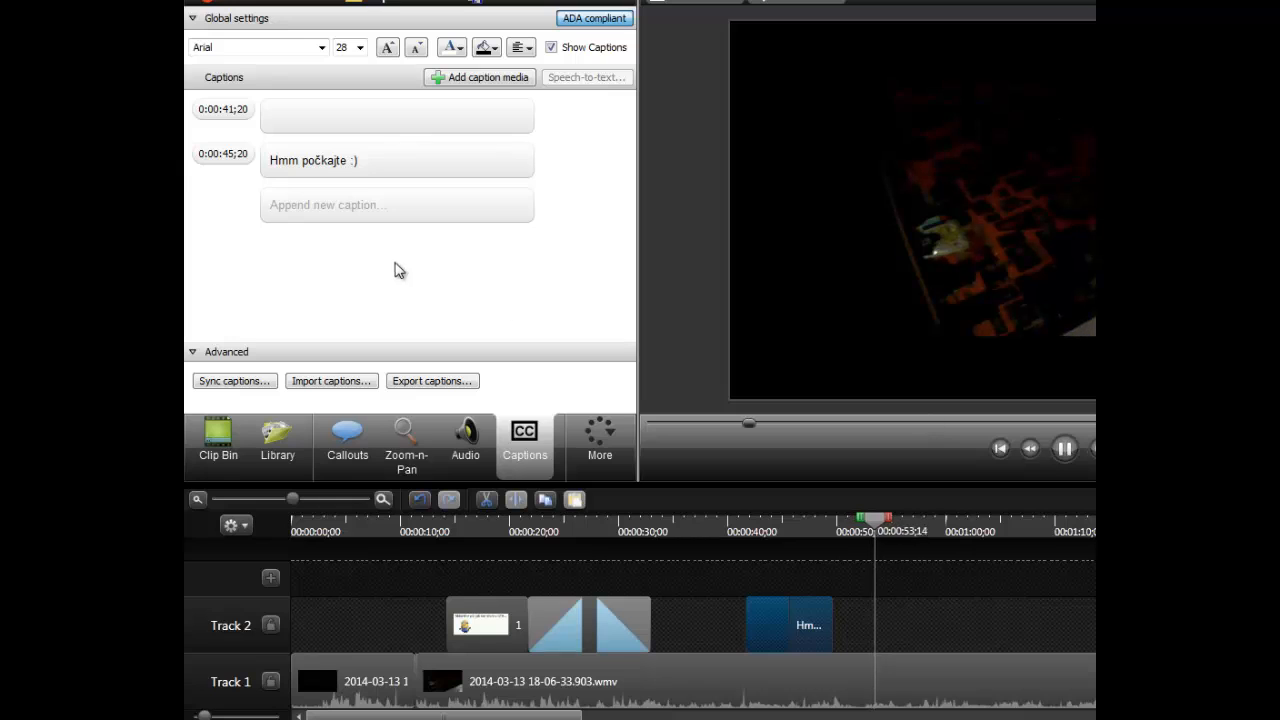
{"action": "left_click", "coordinate": [1065, 447]}
- Append a third caption at 0:00:49;20 reading "Ano len ju musím nájsť" and play it back
{"action": "type", "text": "An"}
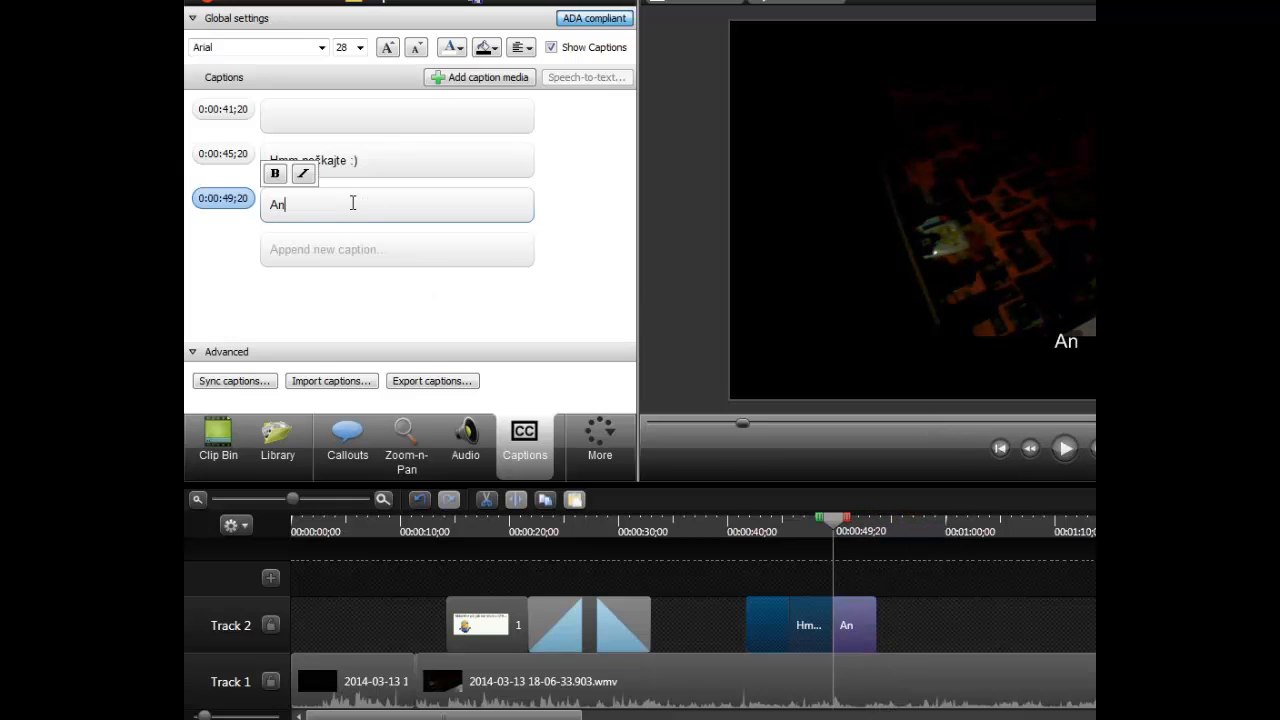
{"action": "type", "text": "o len ju mus"}
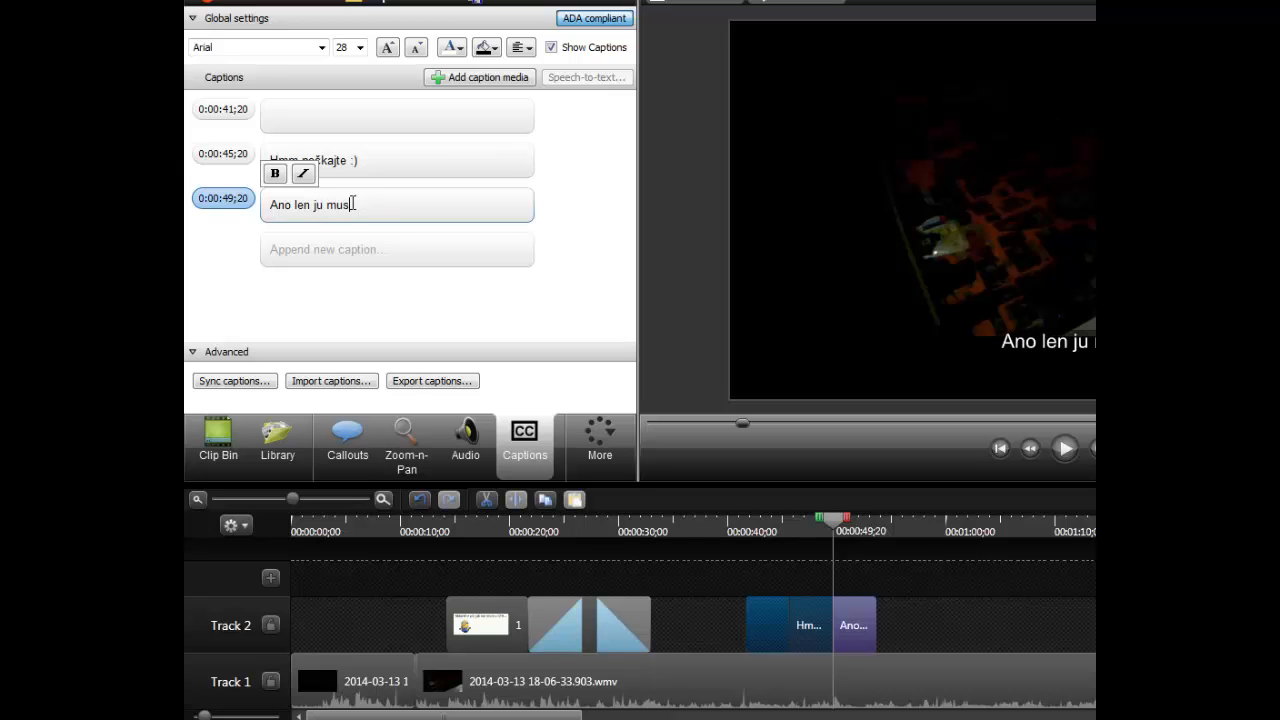
{"action": "type", "text": "ím nájsť"}
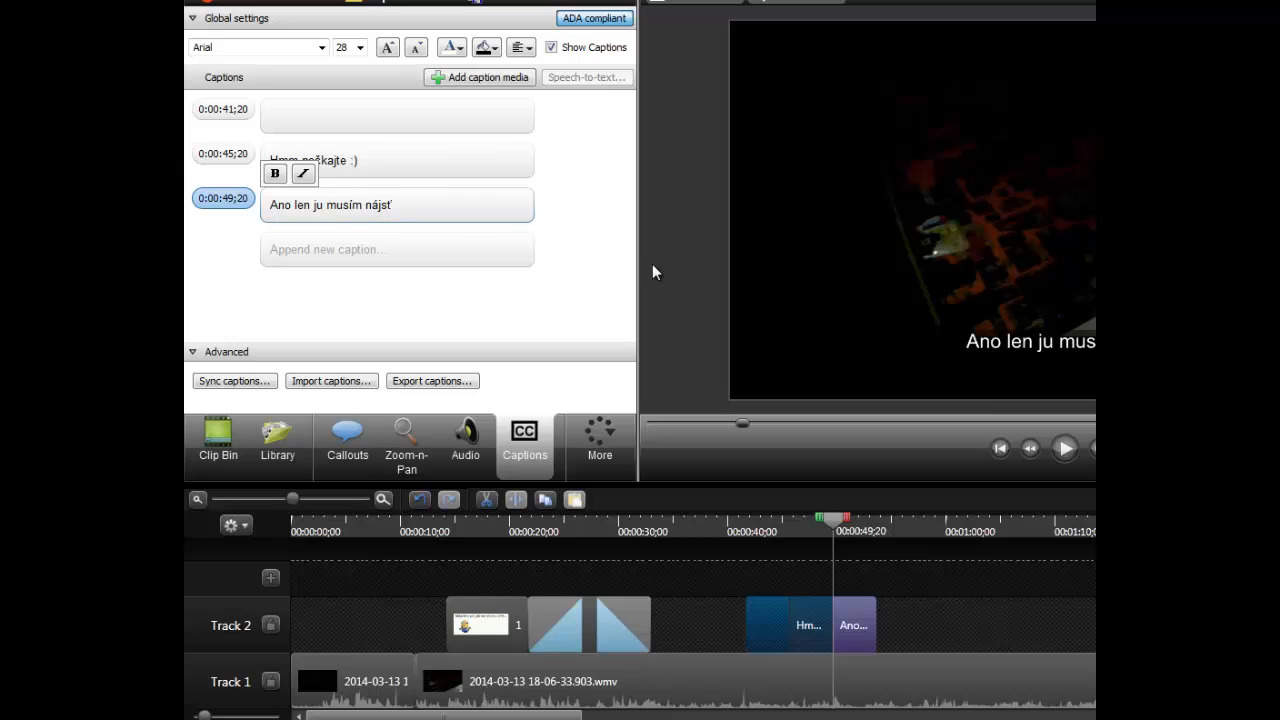
{"action": "left_click", "coordinate": [1067, 449]}
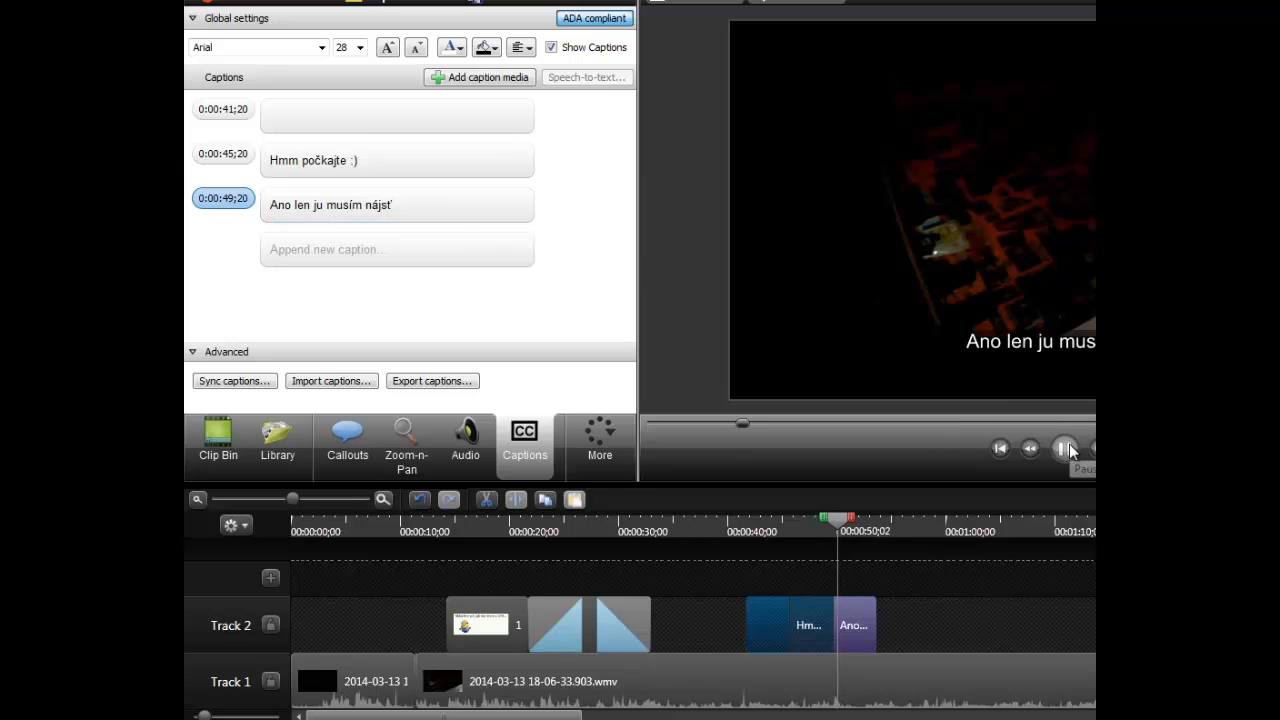
{"action": "left_click_drag", "start_coordinate": [856, 524], "coordinate": [828, 526]}
{"action": "left_click", "coordinate": [1059, 455]}
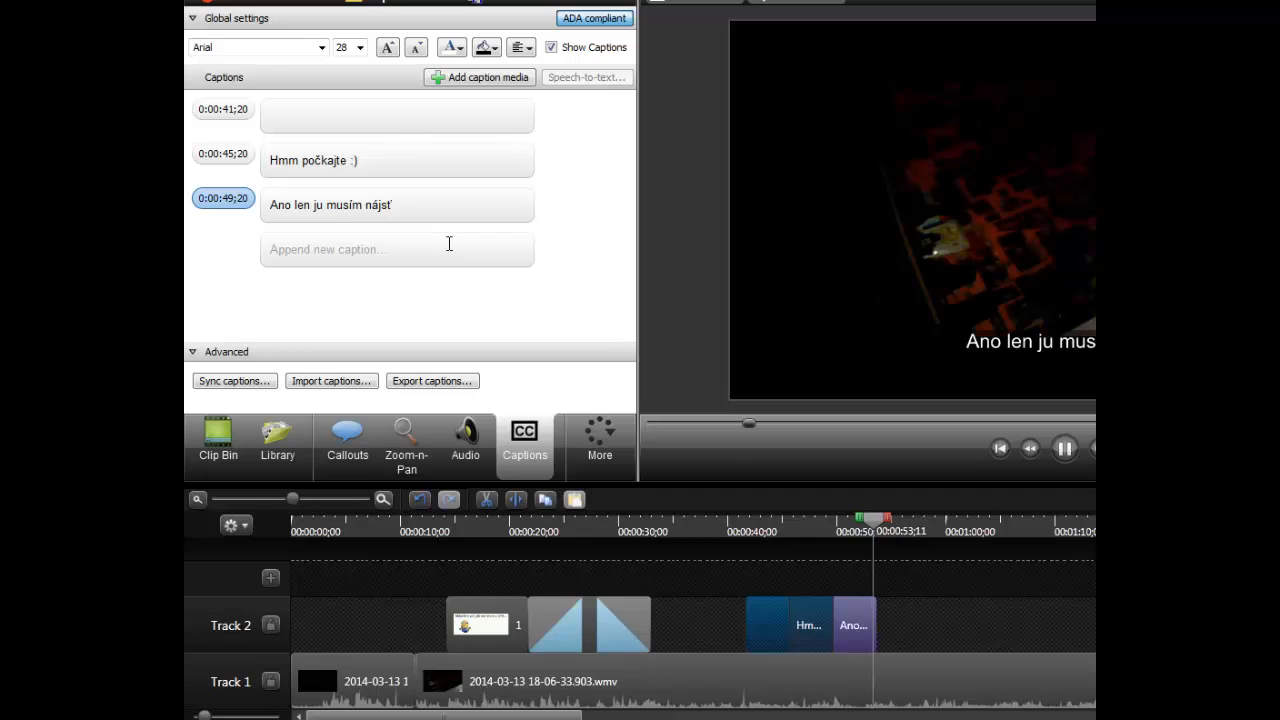
{"action": "left_click", "coordinate": [1064, 448]}
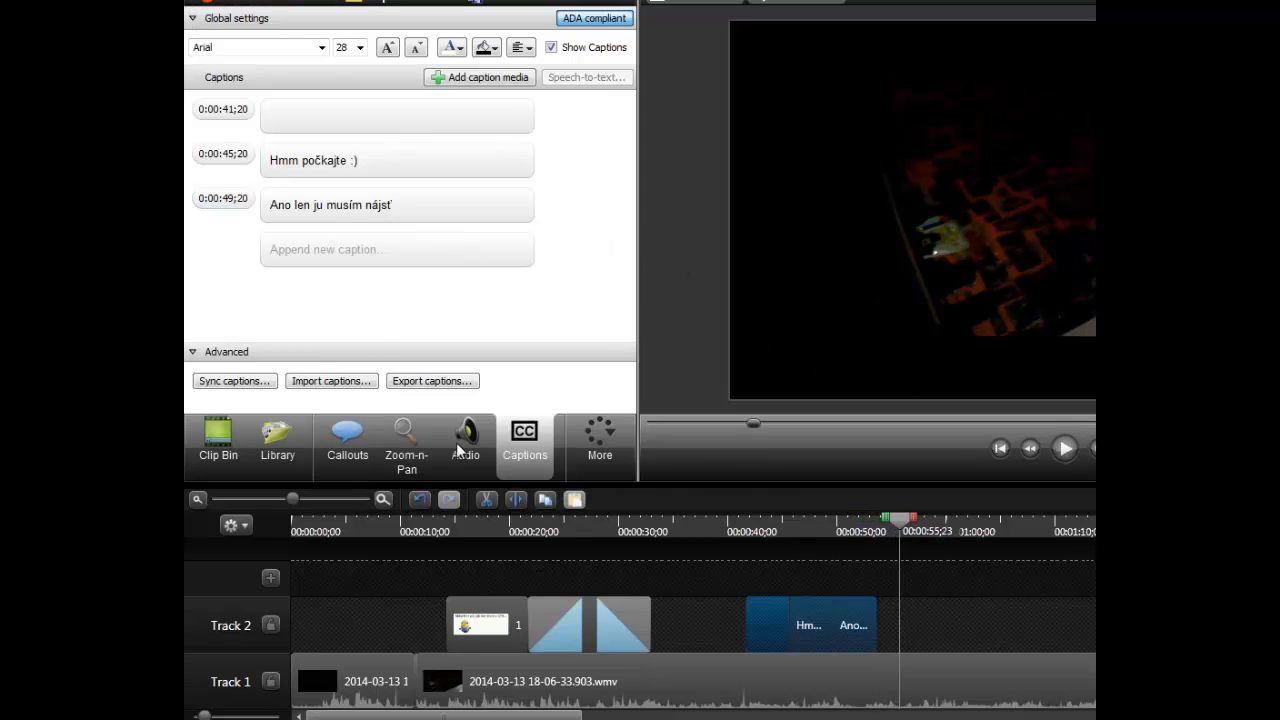
- Show the collection of available transitions
{"action": "left_click", "coordinate": [603, 461]}
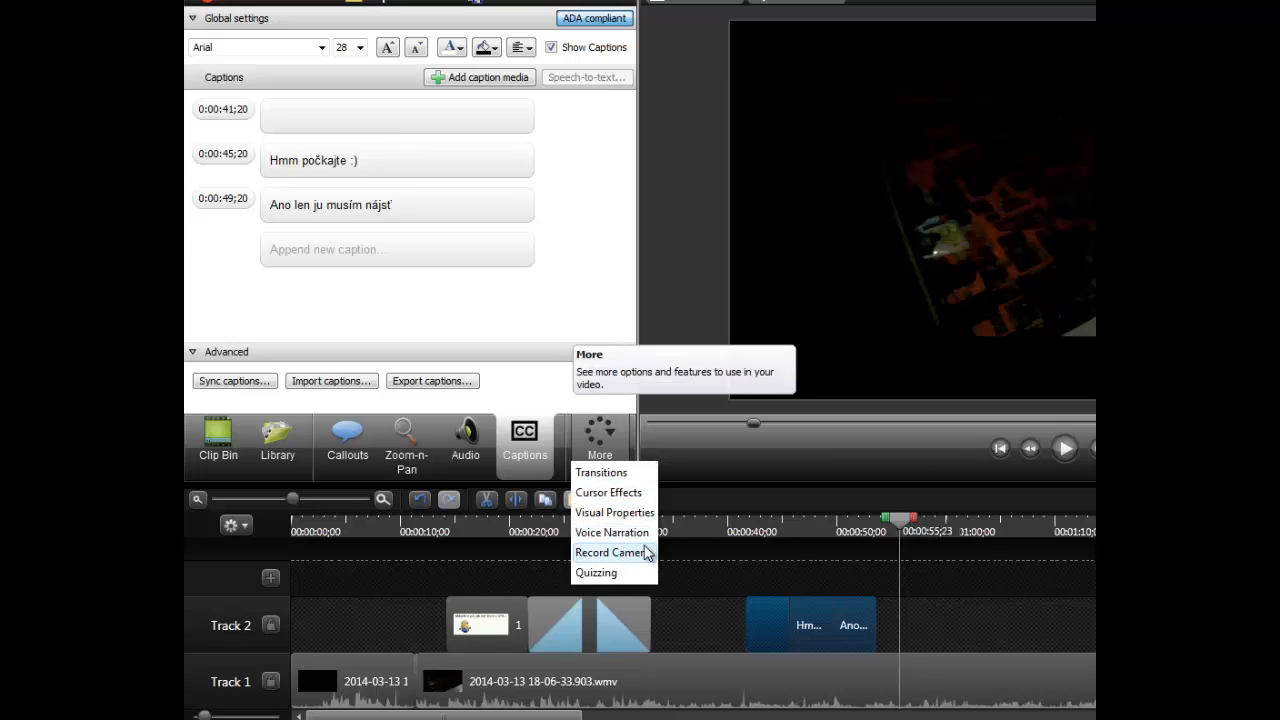
{"action": "left_click", "coordinate": [614, 470]}
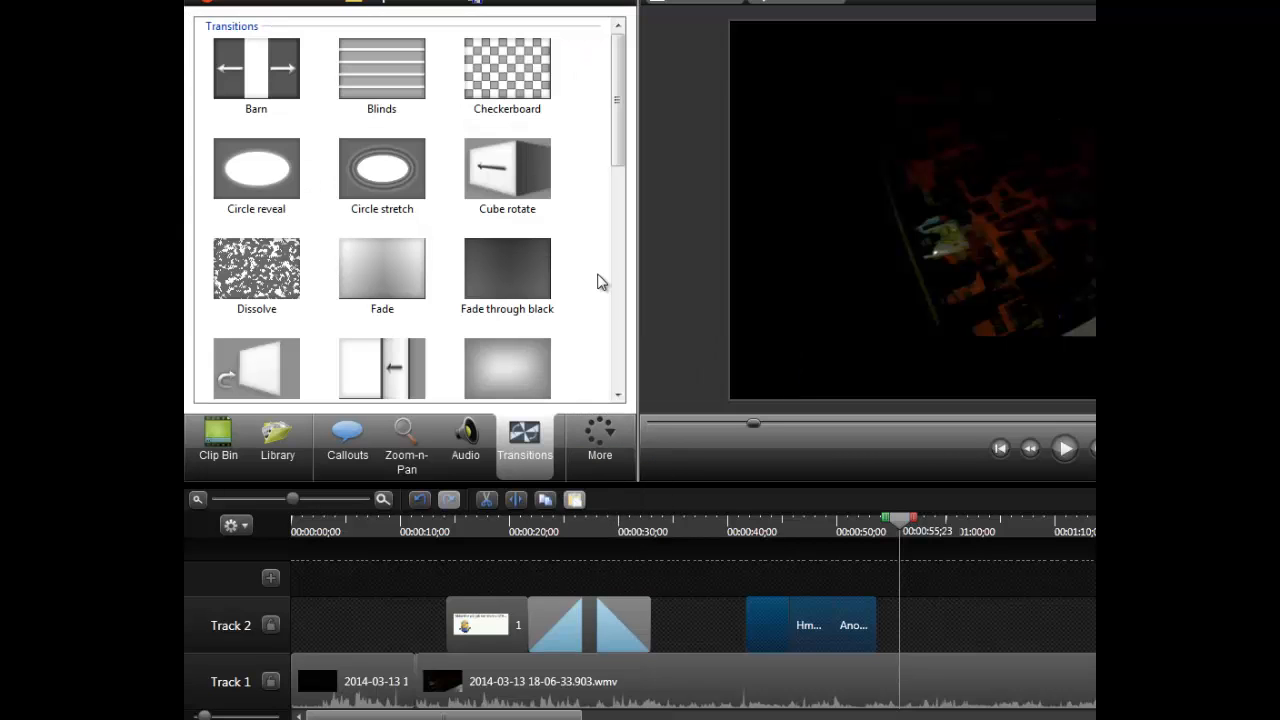
- Try to place the Cube rotate transition on the empty part of Track 2 after the captions
{"action": "left_click", "coordinate": [466, 186]}
{"action": "left_click_drag", "start_coordinate": [560, 193], "coordinate": [802, 528]}
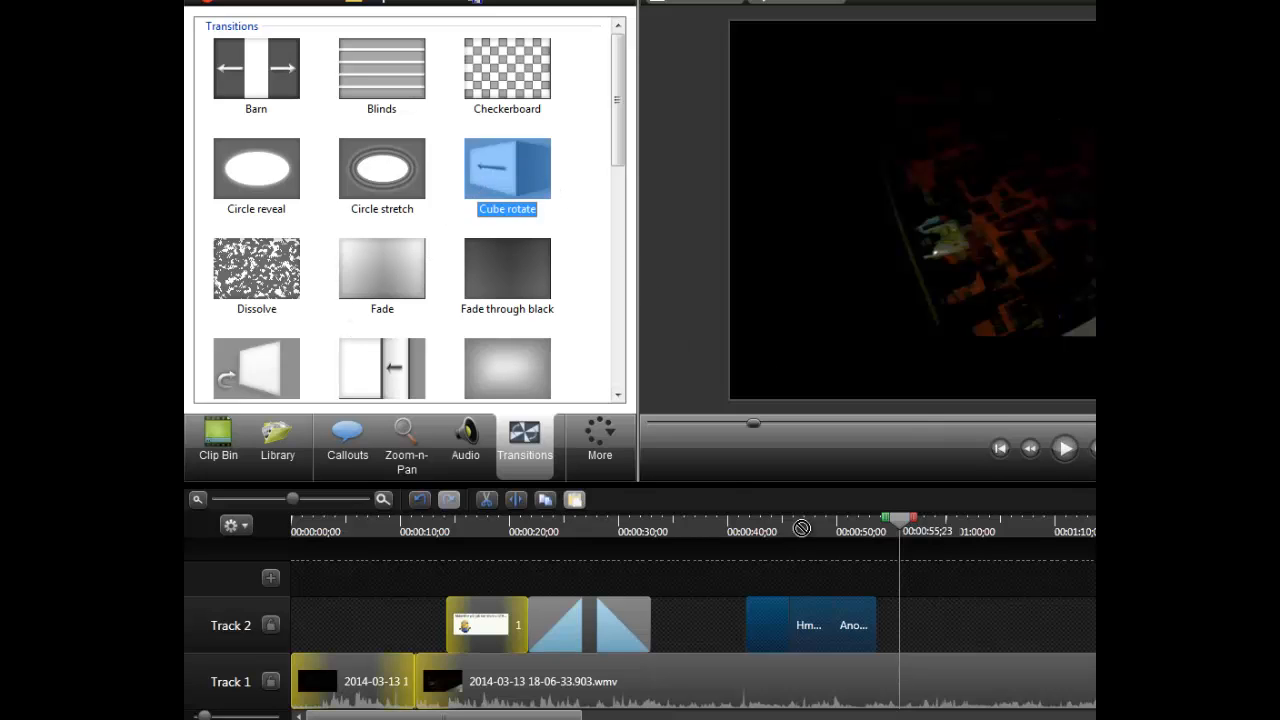
{"action": "left_click_drag", "start_coordinate": [897, 613], "coordinate": [905, 606]}
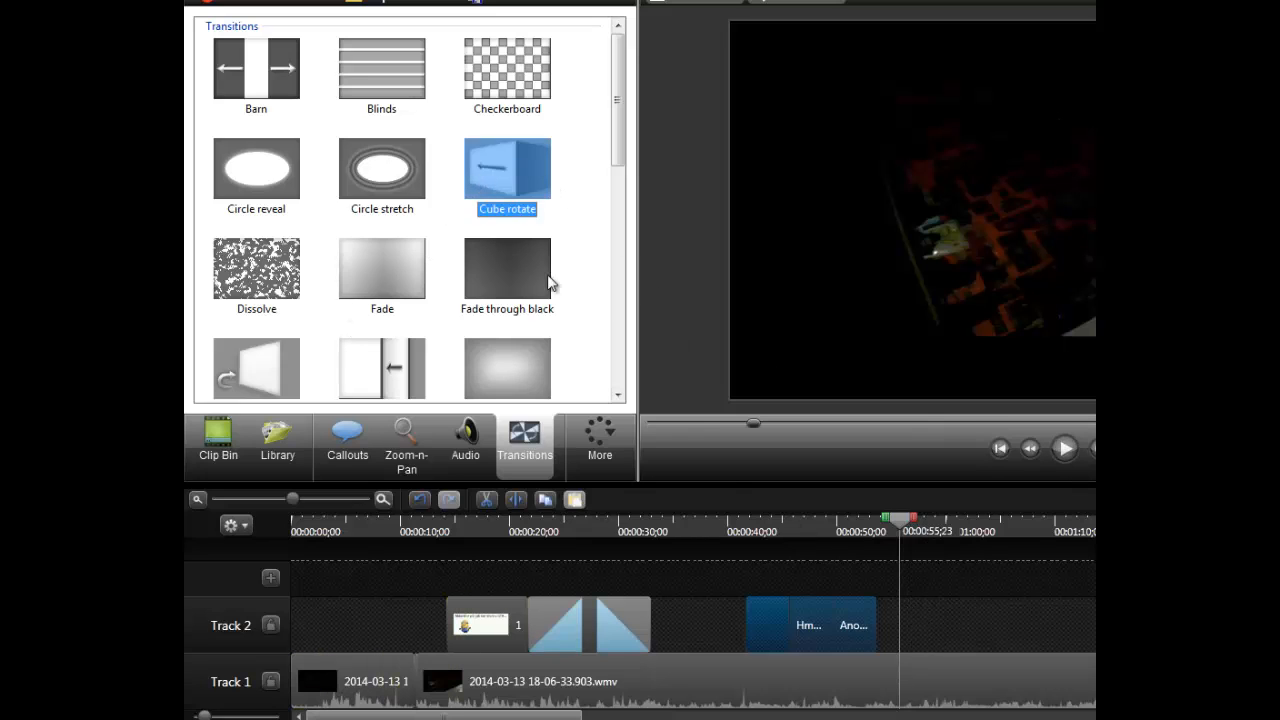
{"action": "left_click_drag", "start_coordinate": [521, 193], "coordinate": [960, 624]}
{"action": "left_click_drag", "start_coordinate": [598, 300], "coordinate": [509, 554]}
- Add a third track to the timeline and try to place the Cube rotate transition on it
{"action": "left_click", "coordinate": [270, 577]}
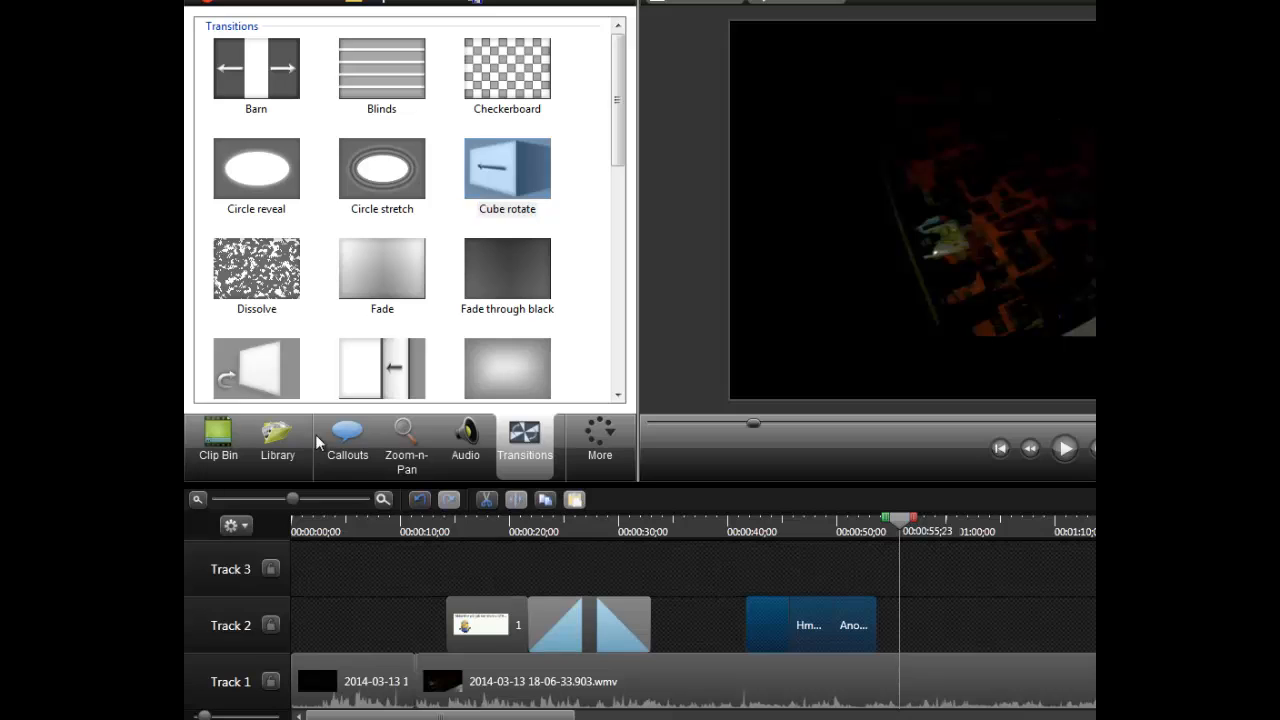
{"action": "left_click_drag", "start_coordinate": [477, 220], "coordinate": [455, 450]}
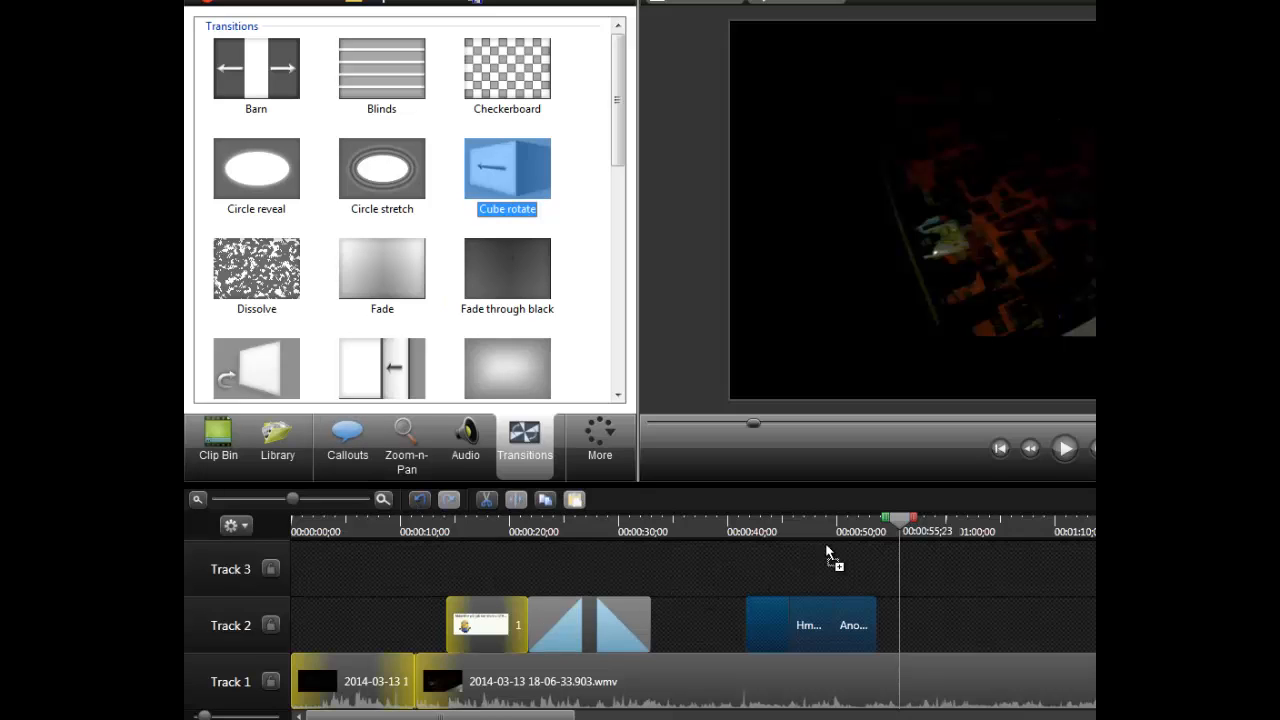
{"action": "left_click_drag", "start_coordinate": [826, 551], "coordinate": [820, 550]}
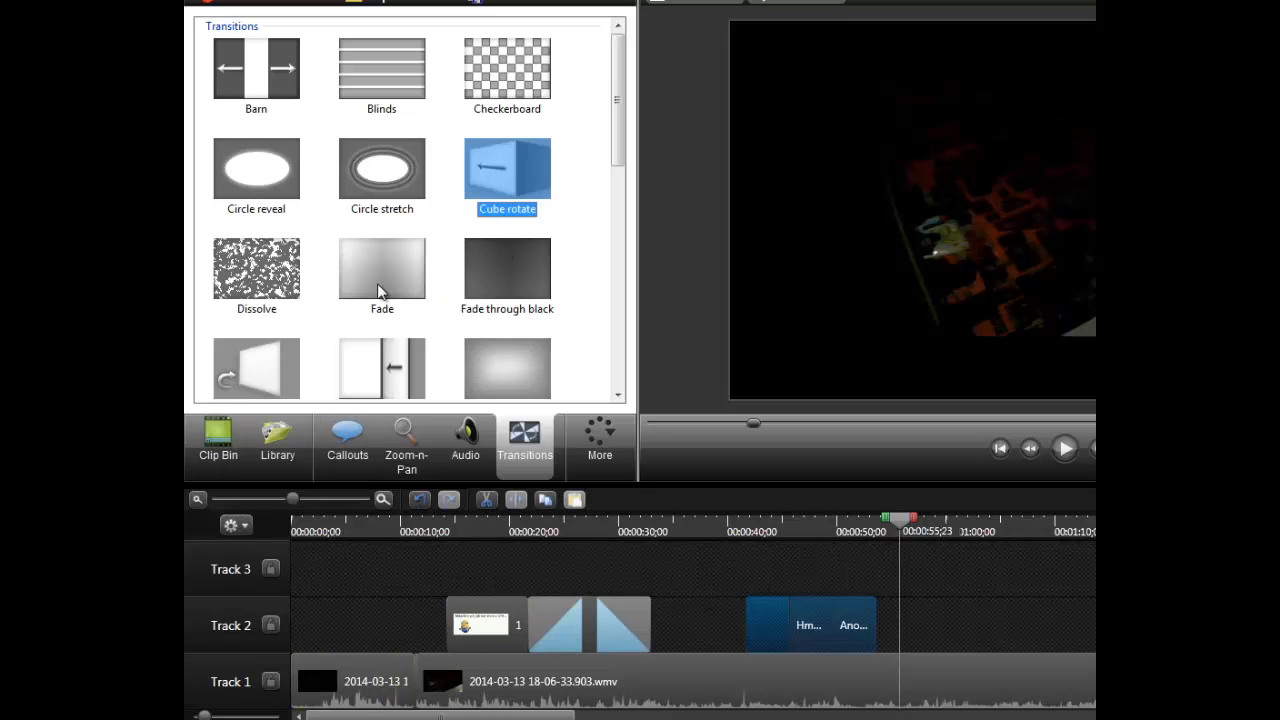
- Apply the Cube rotate transition to the start of the image clip on Track 2 and play it back
{"action": "mouse_move", "coordinate": [505, 175]}
{"action": "left_mouse_down"}
{"action": "mouse_move", "coordinate": [501, 589]}
{"action": "mouse_move", "coordinate": [478, 622]}
{"action": "left_mouse_up"}
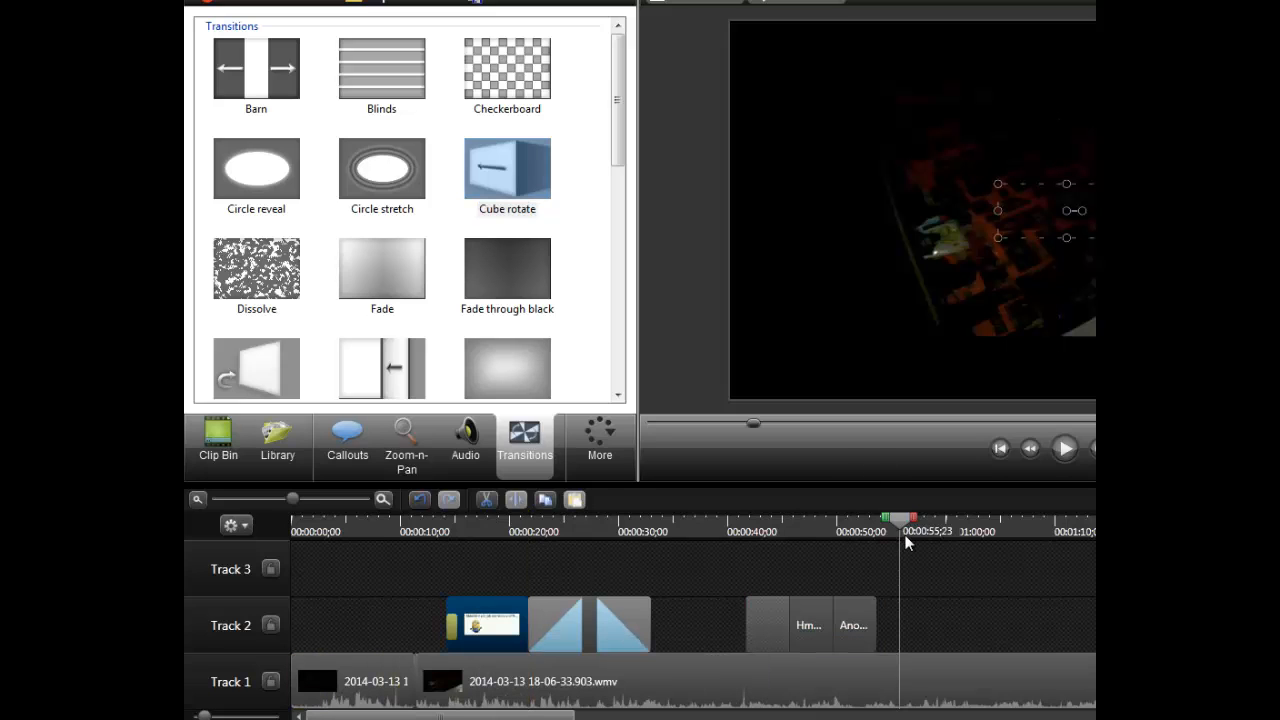
{"action": "left_click_drag", "start_coordinate": [905, 520], "coordinate": [437, 535]}
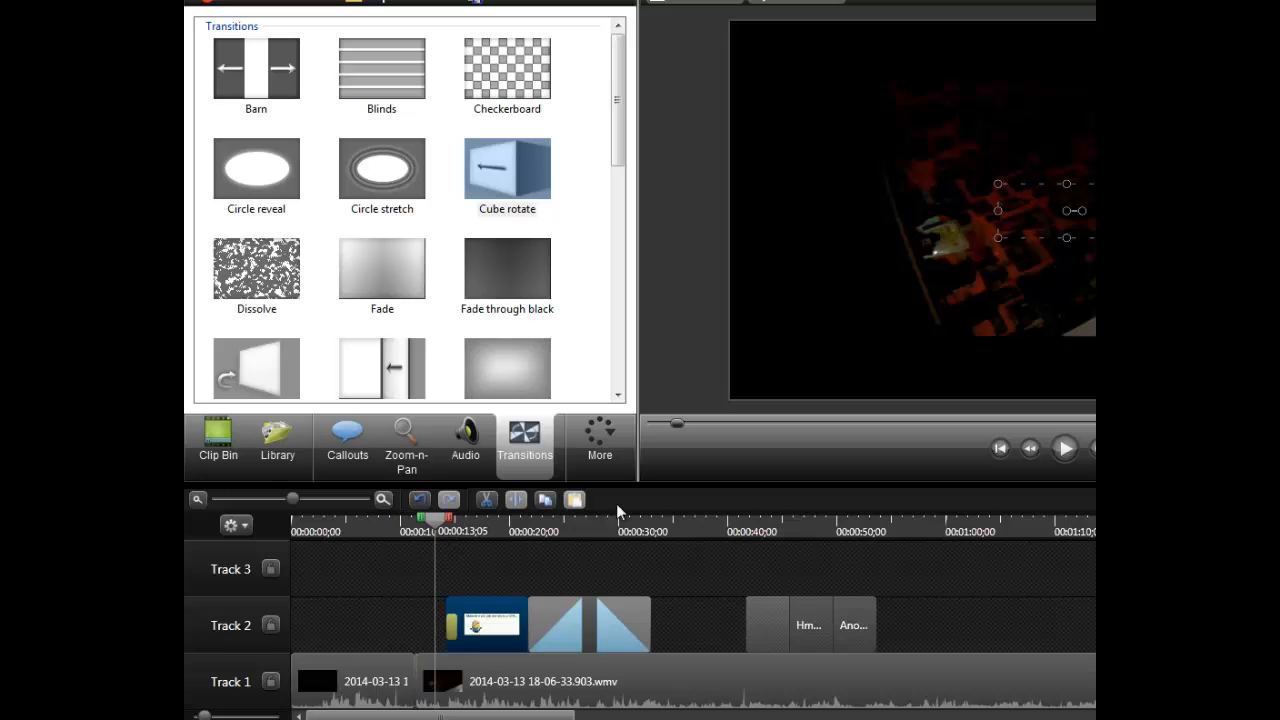
{"action": "left_click", "coordinate": [1057, 453]}
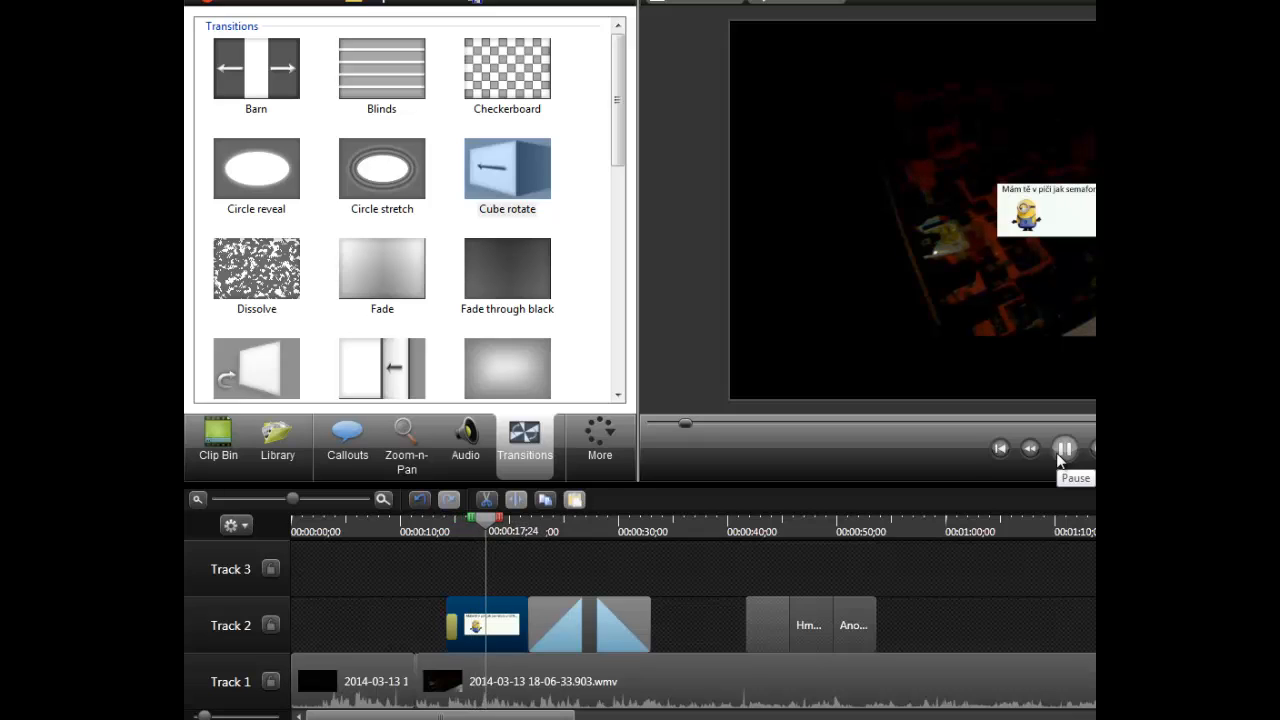
{"action": "left_click", "coordinate": [1062, 450]}
- Split all tracks at 0:00:57;10 and again at 0:01:02;02
{"action": "left_click", "coordinate": [926, 531]}
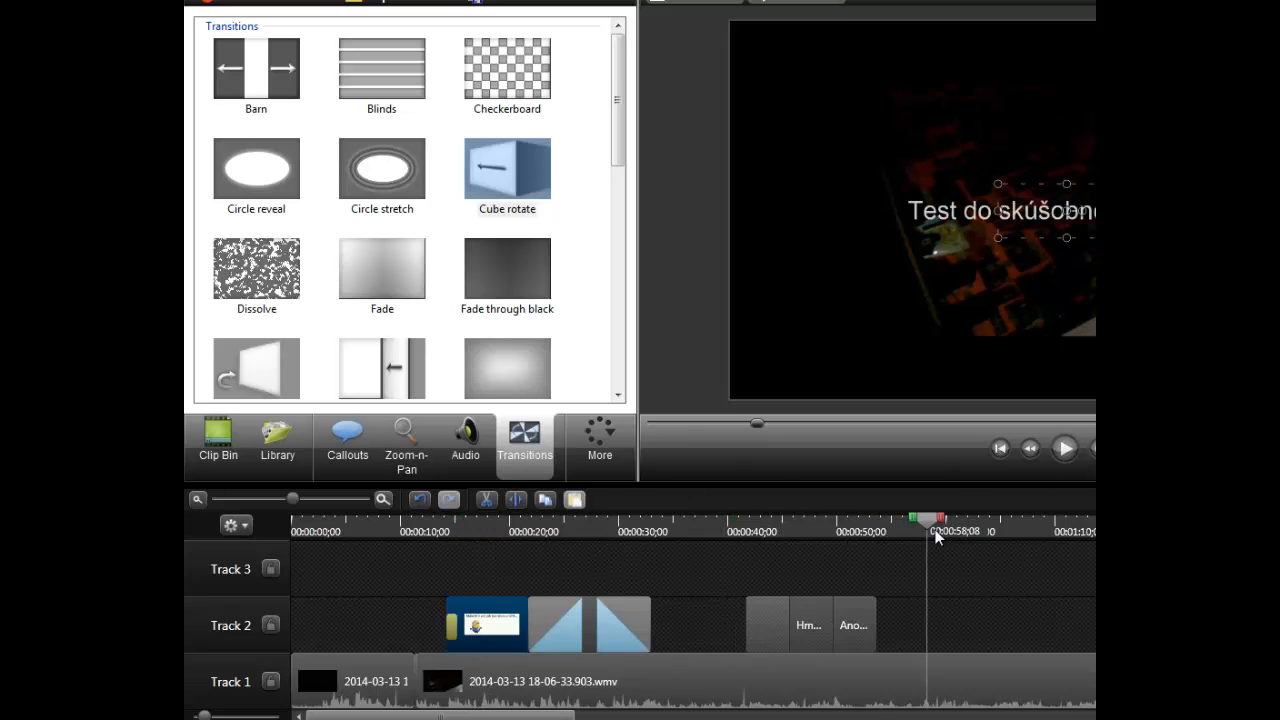
{"action": "left_click_drag", "start_coordinate": [927, 529], "coordinate": [925, 529]}
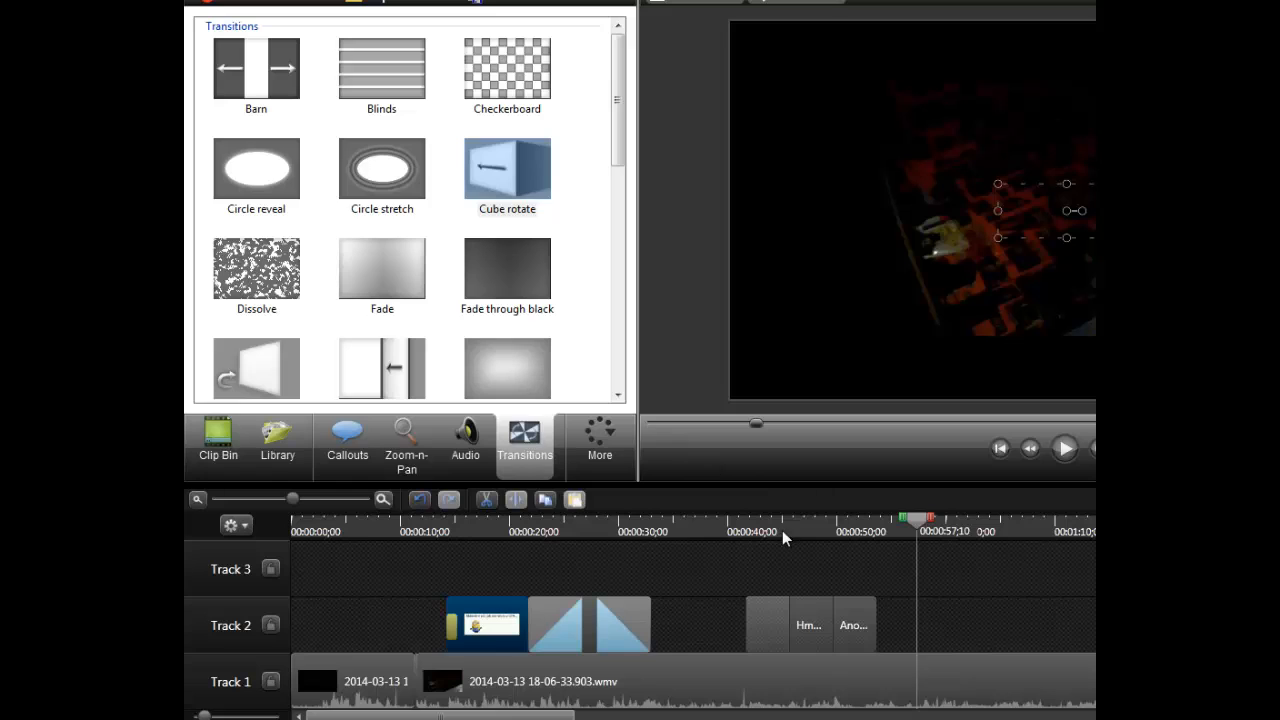
{"action": "right_click", "coordinate": [921, 519]}
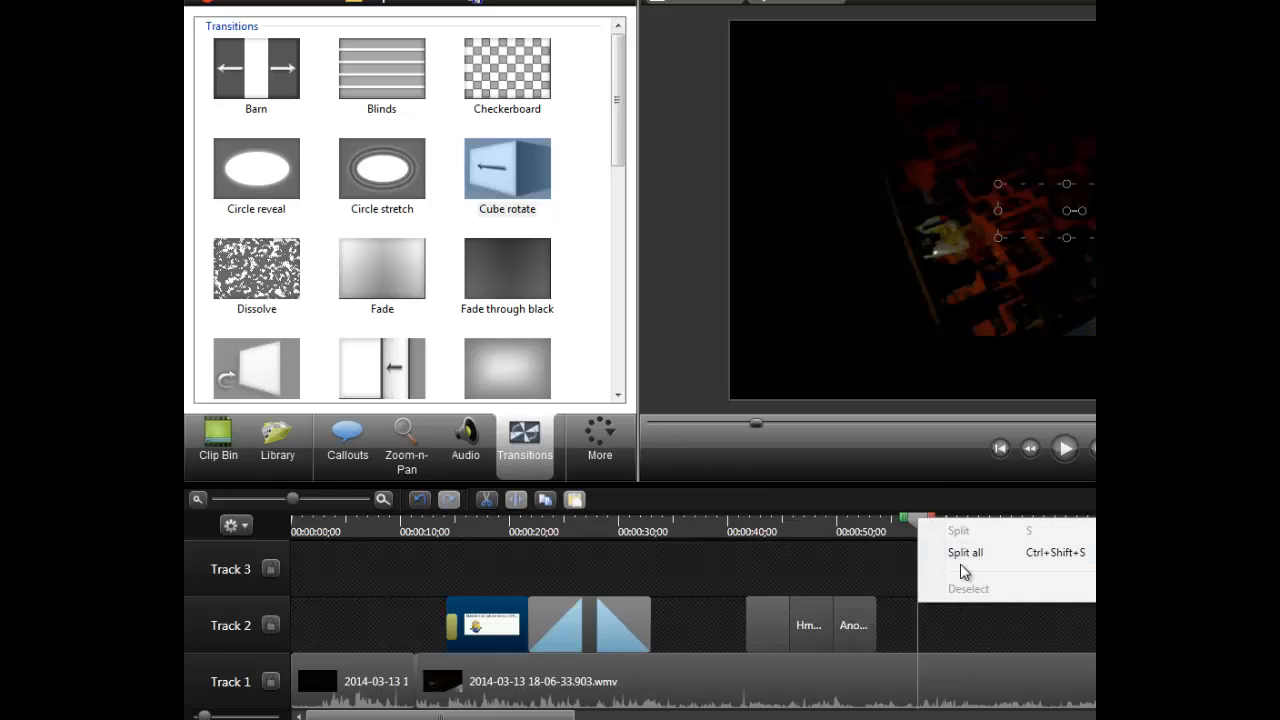
{"action": "left_click", "coordinate": [961, 566]}
{"action": "left_click_drag", "start_coordinate": [919, 517], "coordinate": [971, 524]}
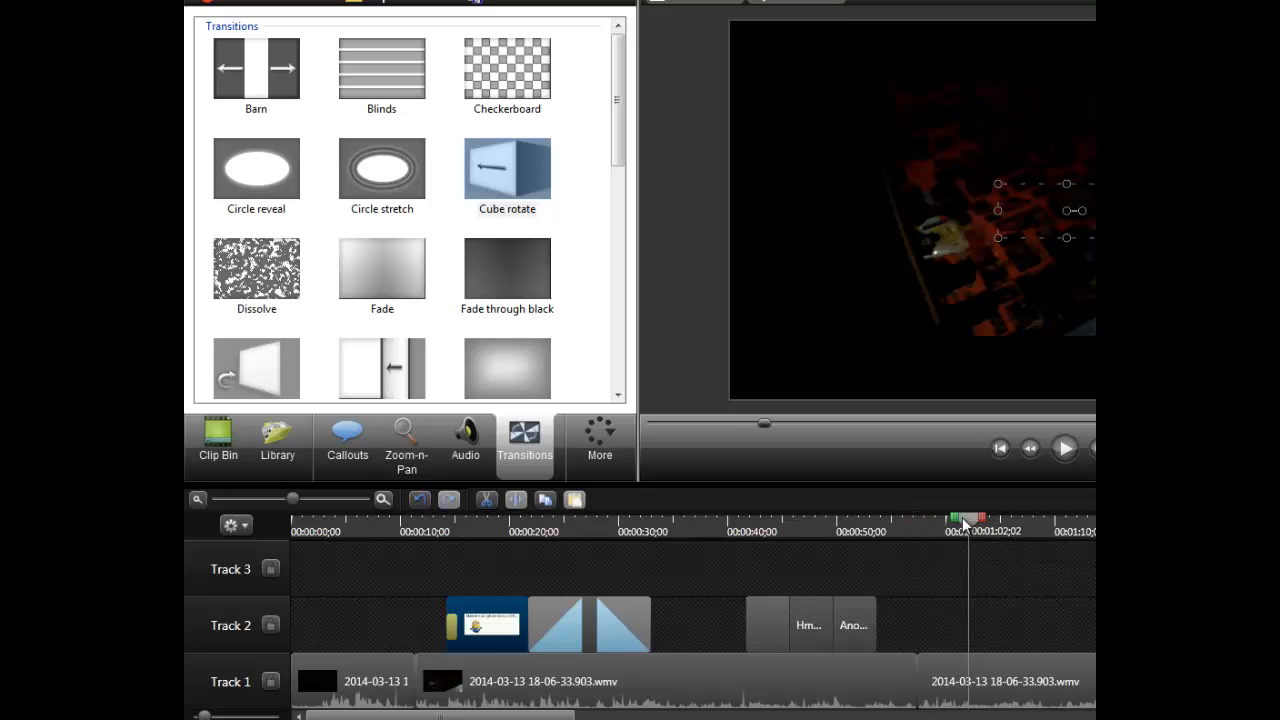
{"action": "right_click", "coordinate": [963, 522]}
{"action": "left_click", "coordinate": [1009, 553]}
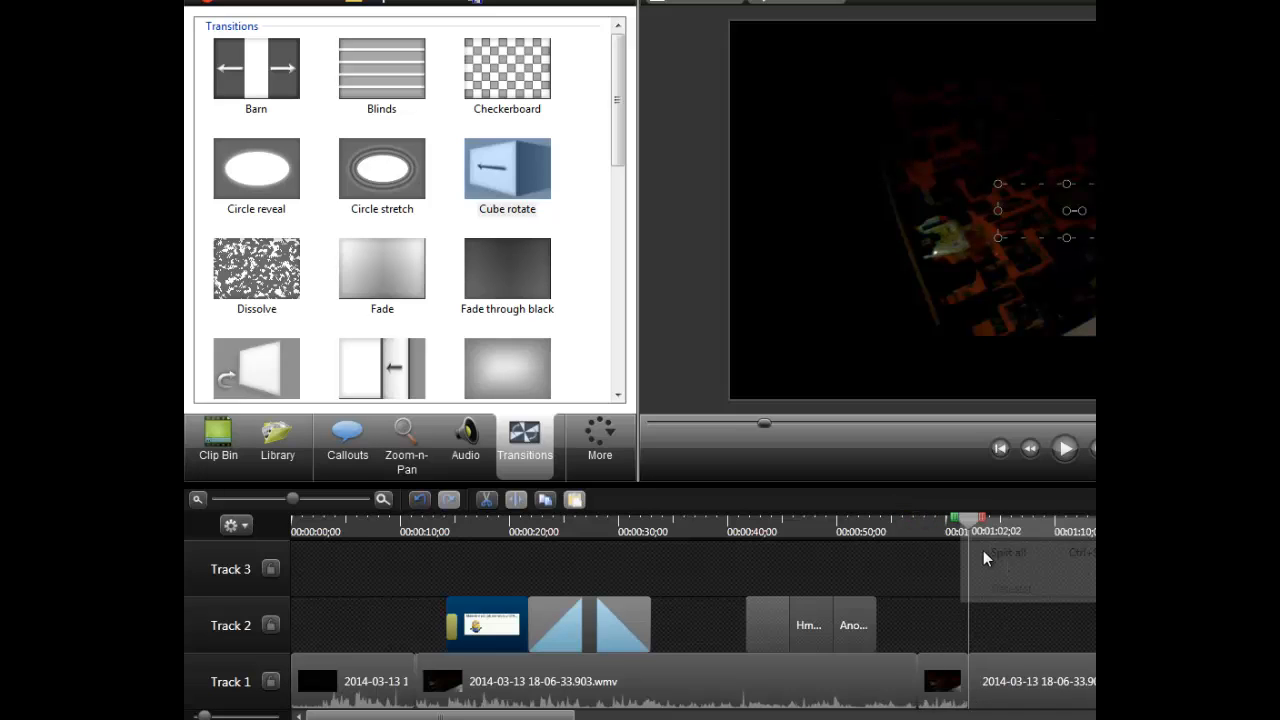
- Apply the Cube rotate transition at the 0:00:57;10 cut on Track 1 and play across it
{"action": "left_click", "coordinate": [928, 666]}
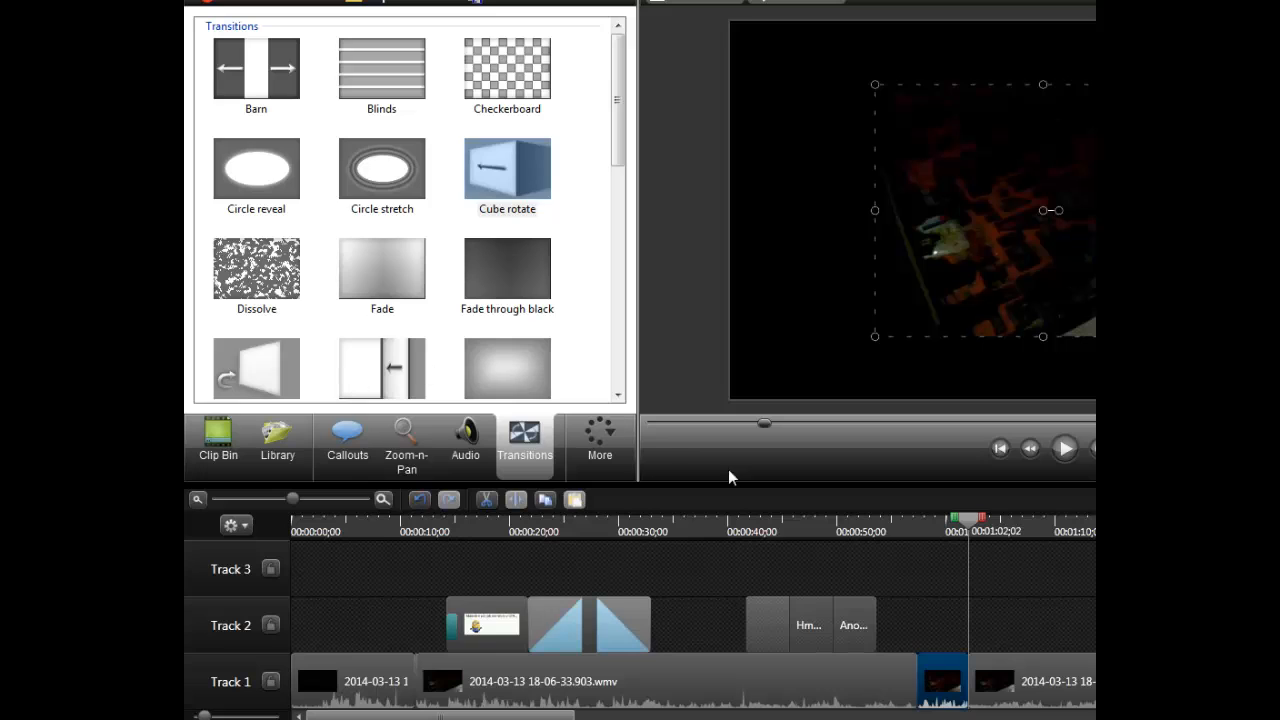
{"action": "left_click_drag", "start_coordinate": [507, 178], "coordinate": [687, 396]}
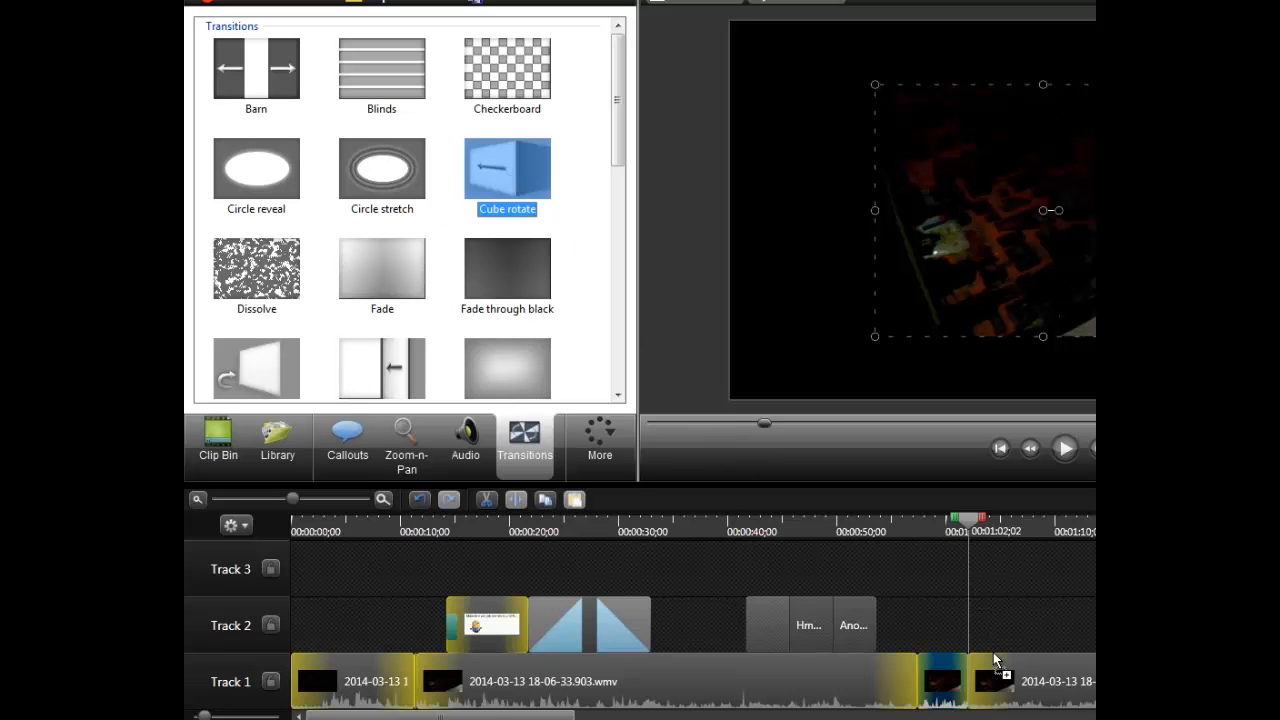
{"action": "left_click_drag", "start_coordinate": [940, 681], "coordinate": [944, 681]}
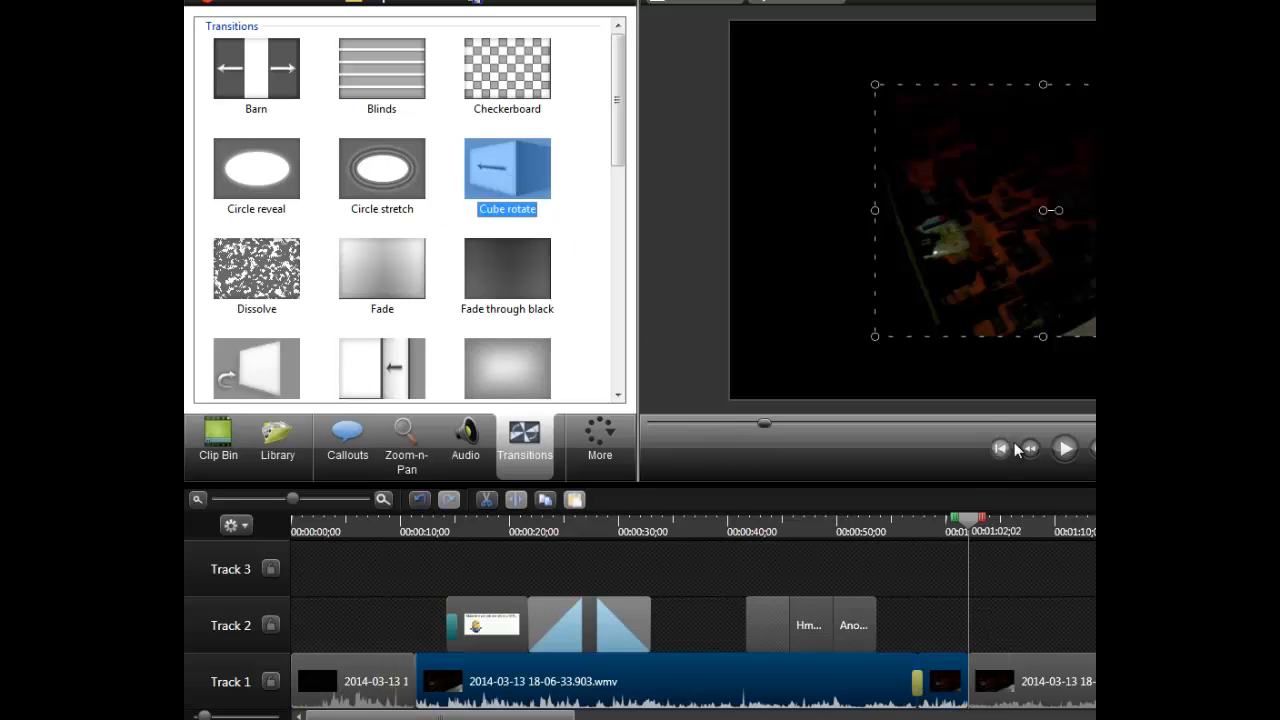
{"action": "left_click_drag", "start_coordinate": [760, 423], "coordinate": [749, 423]}
{"action": "left_click", "coordinate": [1062, 447]}
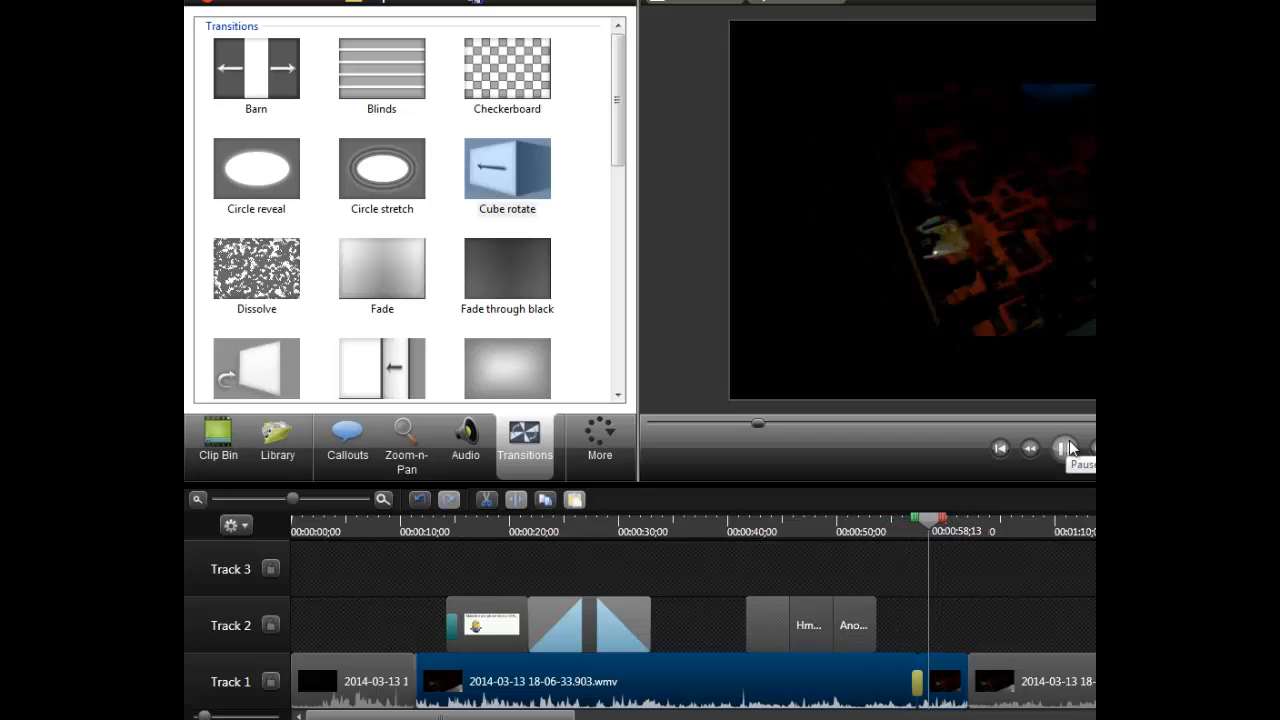
{"action": "left_click", "coordinate": [929, 518]}
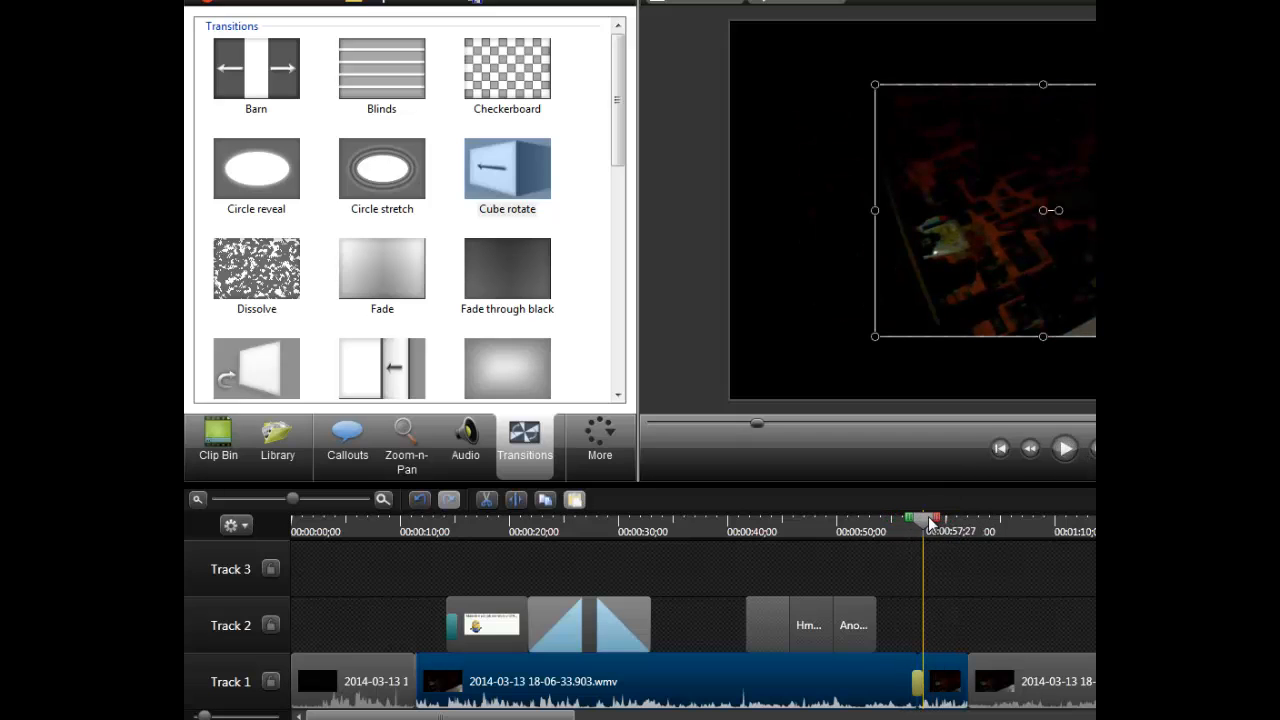
{"action": "left_click", "coordinate": [1063, 450]}
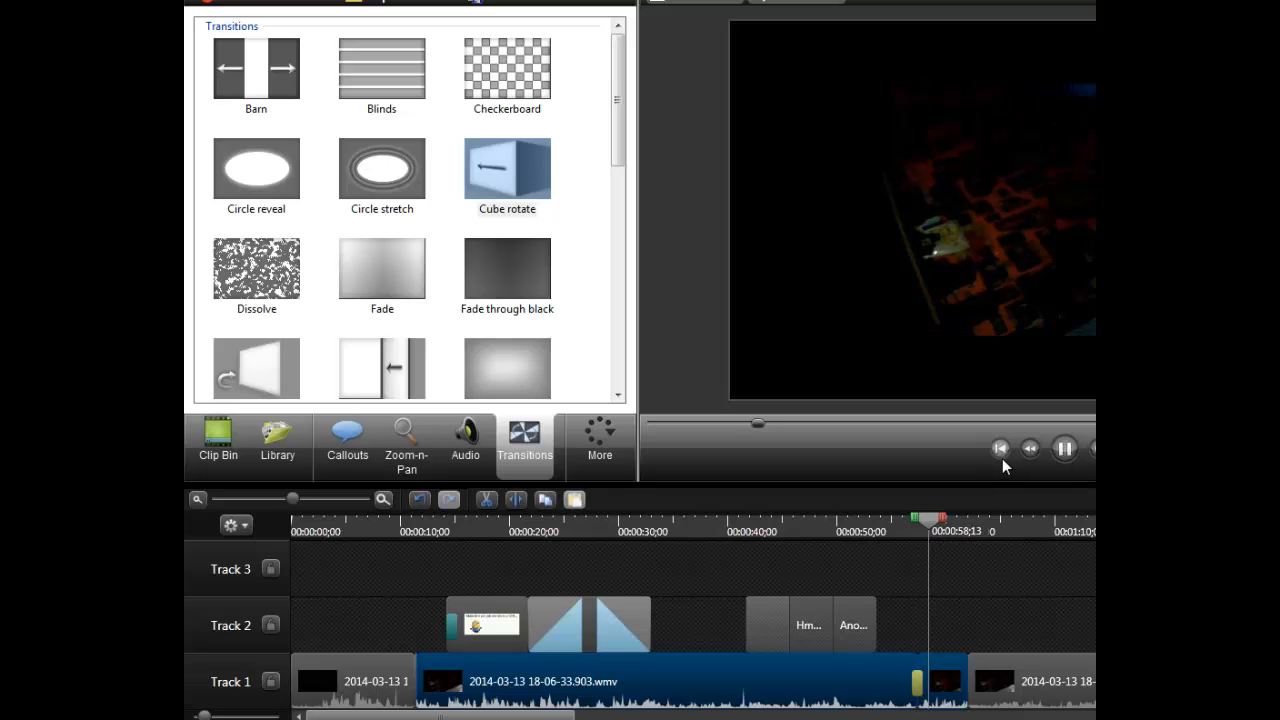
{"action": "left_click", "coordinate": [1058, 455]}
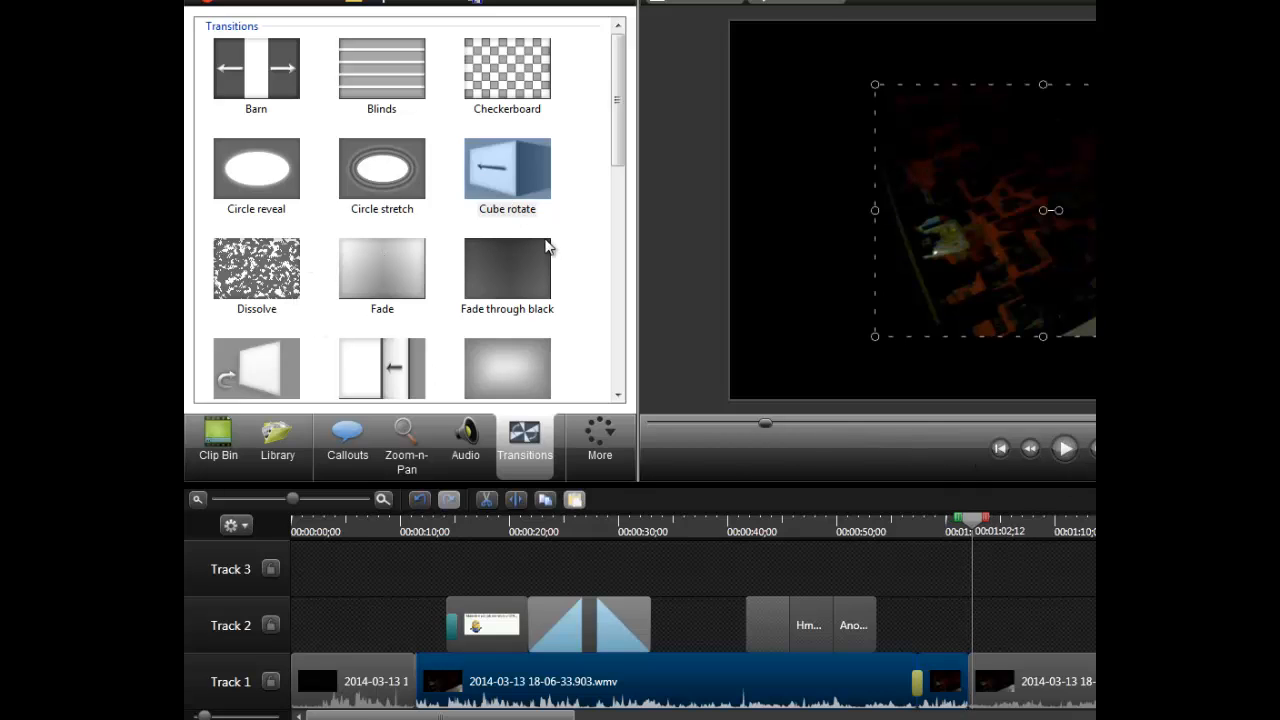
- Split all tracks at 0:01:02;12 and again just past 0:01:10
{"action": "right_click", "coordinate": [972, 520]}
{"action": "left_click", "coordinate": [1024, 554]}
{"action": "left_click_drag", "start_coordinate": [976, 522], "coordinate": [1081, 531]}
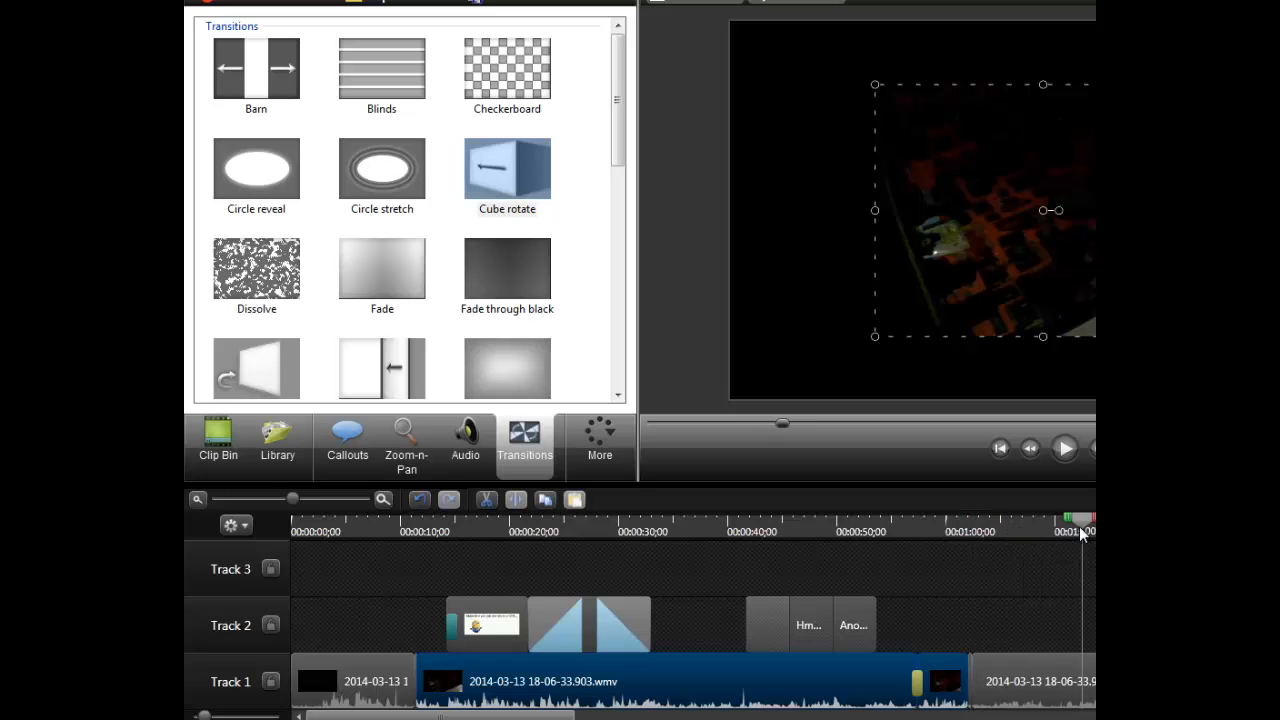
{"action": "right_click", "coordinate": [1081, 531]}
{"action": "left_click", "coordinate": [1130, 558]}
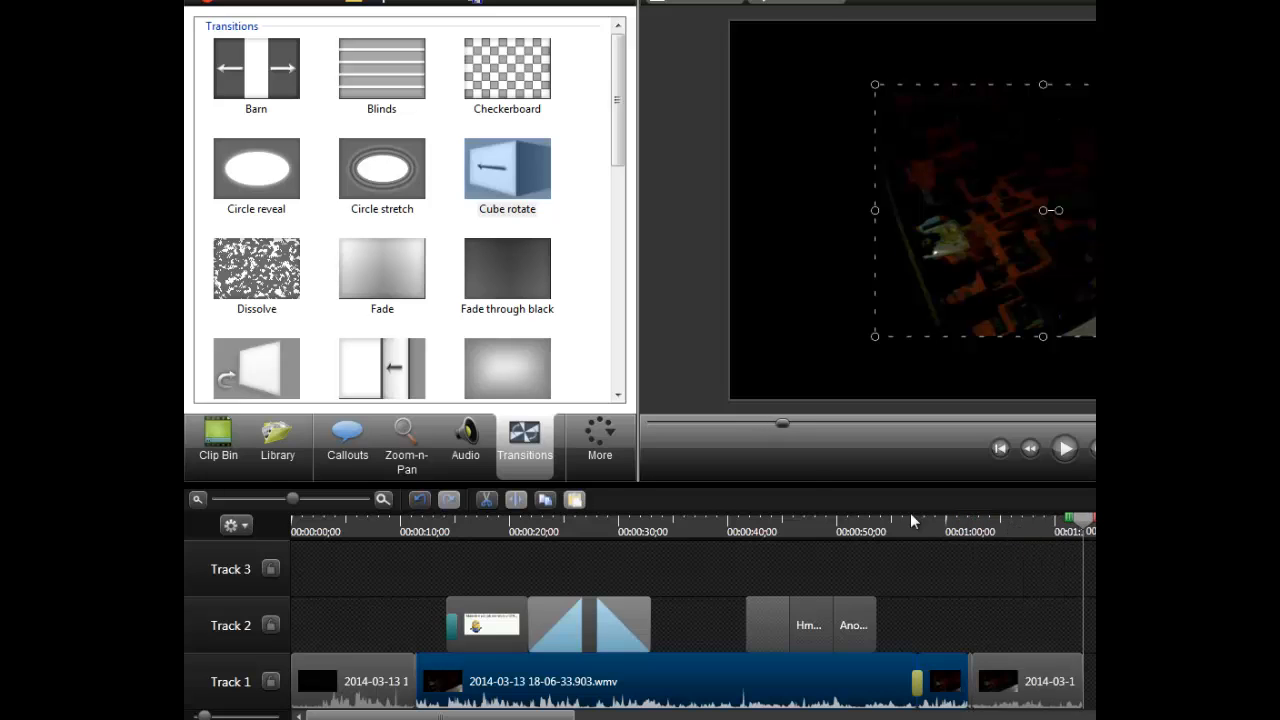
- Try to place the Cube rotate transition on the new Track 1 segment between 0:01:02 and 0:01:10
{"action": "left_click", "coordinate": [450, 194]}
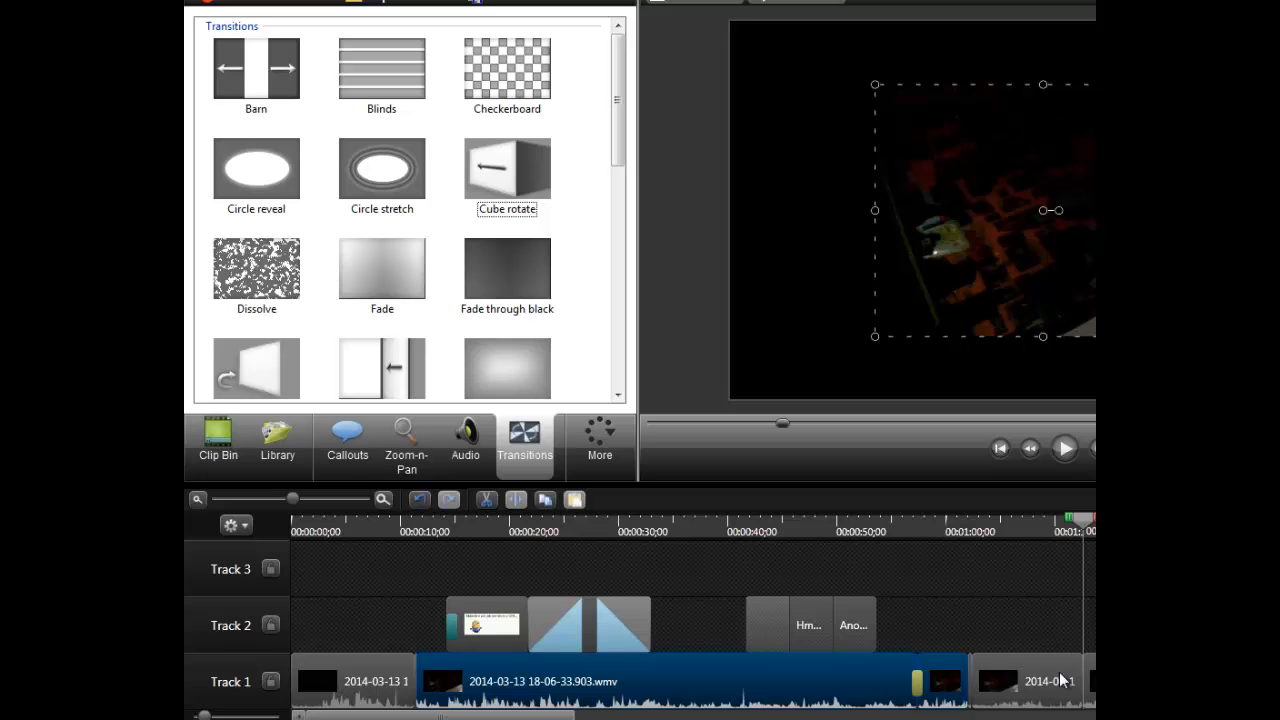
{"action": "left_click_drag", "start_coordinate": [486, 160], "coordinate": [792, 388]}
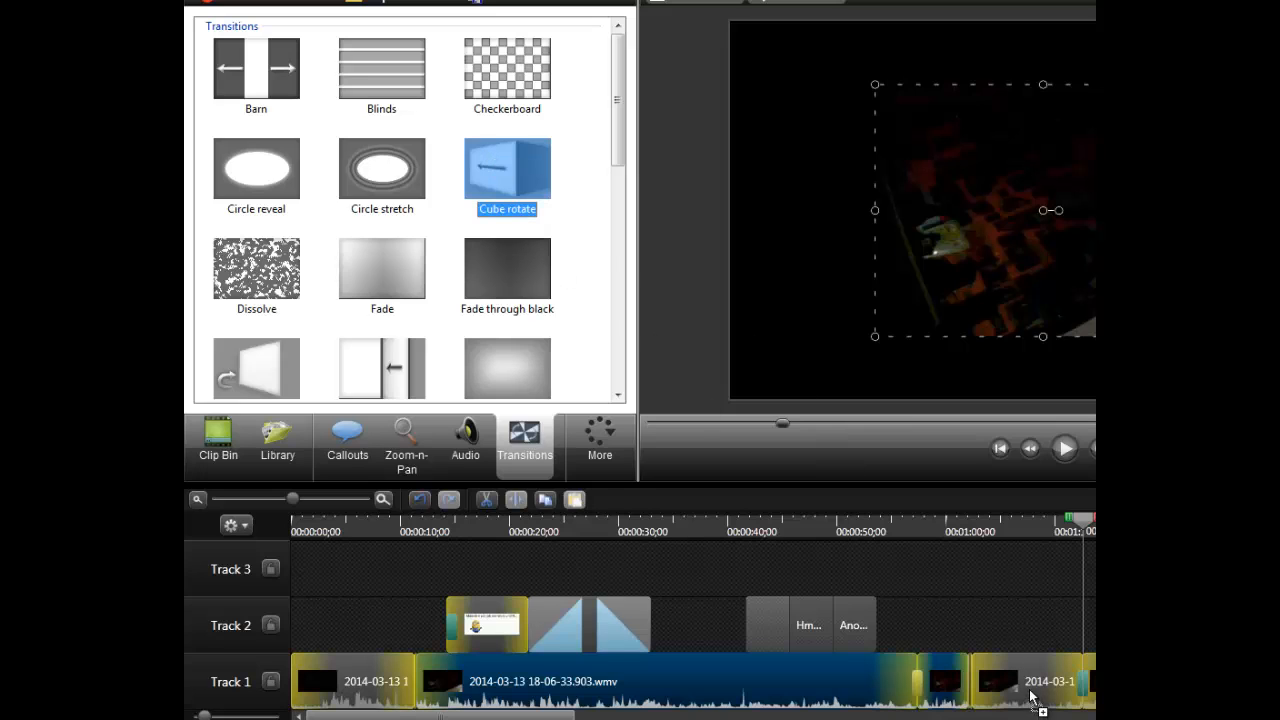
{"action": "left_click_drag", "start_coordinate": [620, 322], "coordinate": [530, 180]}
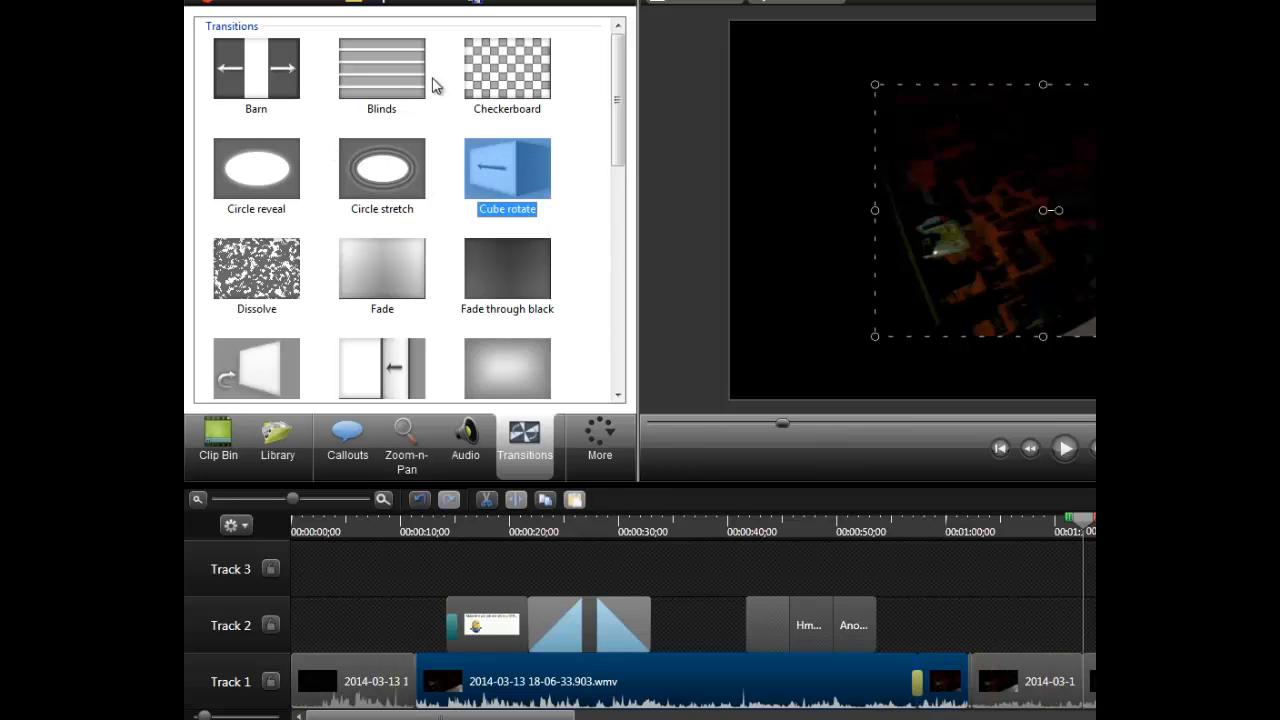
{"action": "left_click_drag", "start_coordinate": [488, 74], "coordinate": [873, 441]}
{"action": "left_click_drag", "start_coordinate": [679, 340], "coordinate": [503, 267]}
{"action": "left_click_drag", "start_coordinate": [507, 170], "coordinate": [885, 499]}
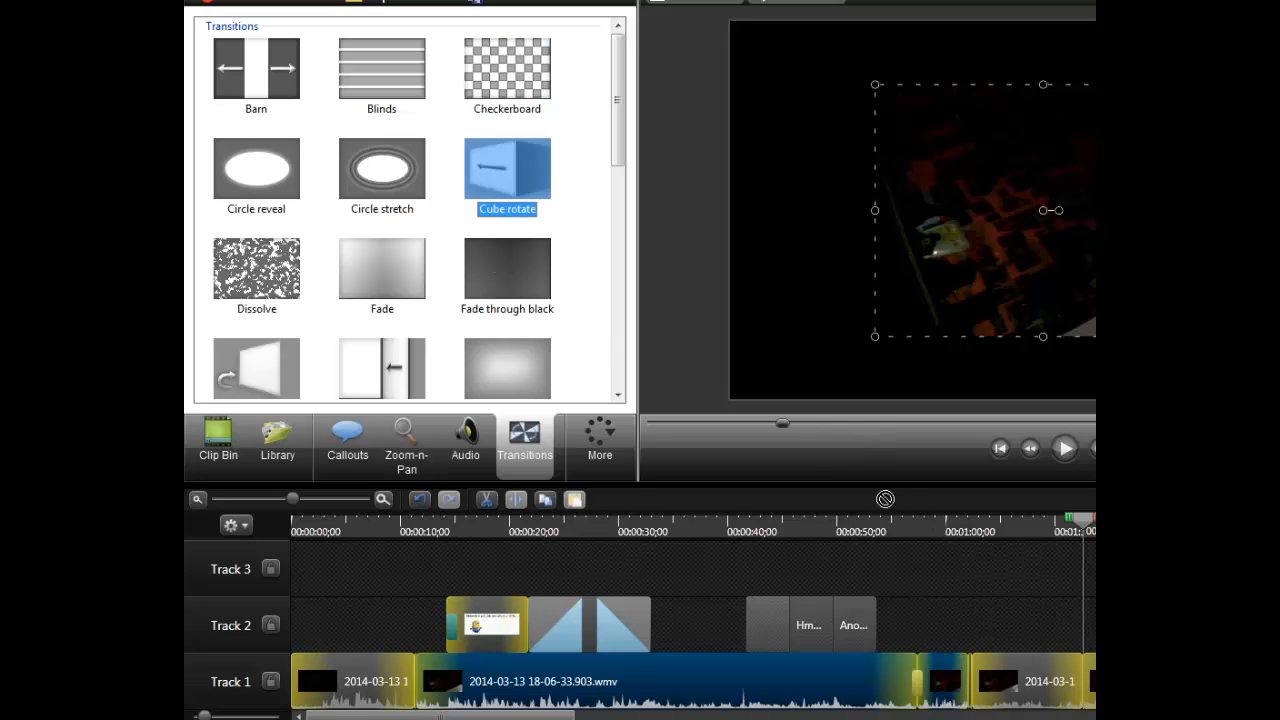
{"action": "left_click_drag", "start_coordinate": [1041, 681], "coordinate": [1038, 682]}
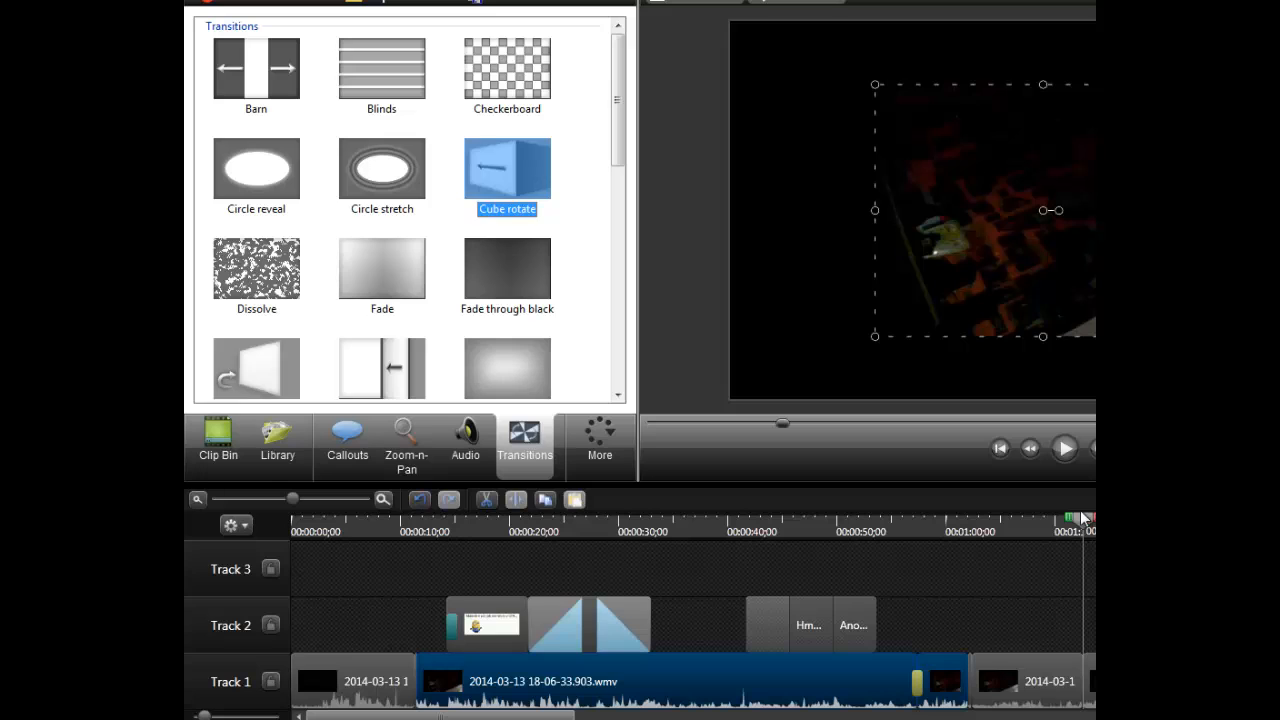
- Play the Track 1 cut from 0:01:00;07, and add Cube rotate transitions to both ends of the segment between about 0:01:02 and 0:01:10
{"action": "left_click_drag", "start_coordinate": [1082, 518], "coordinate": [948, 518]}
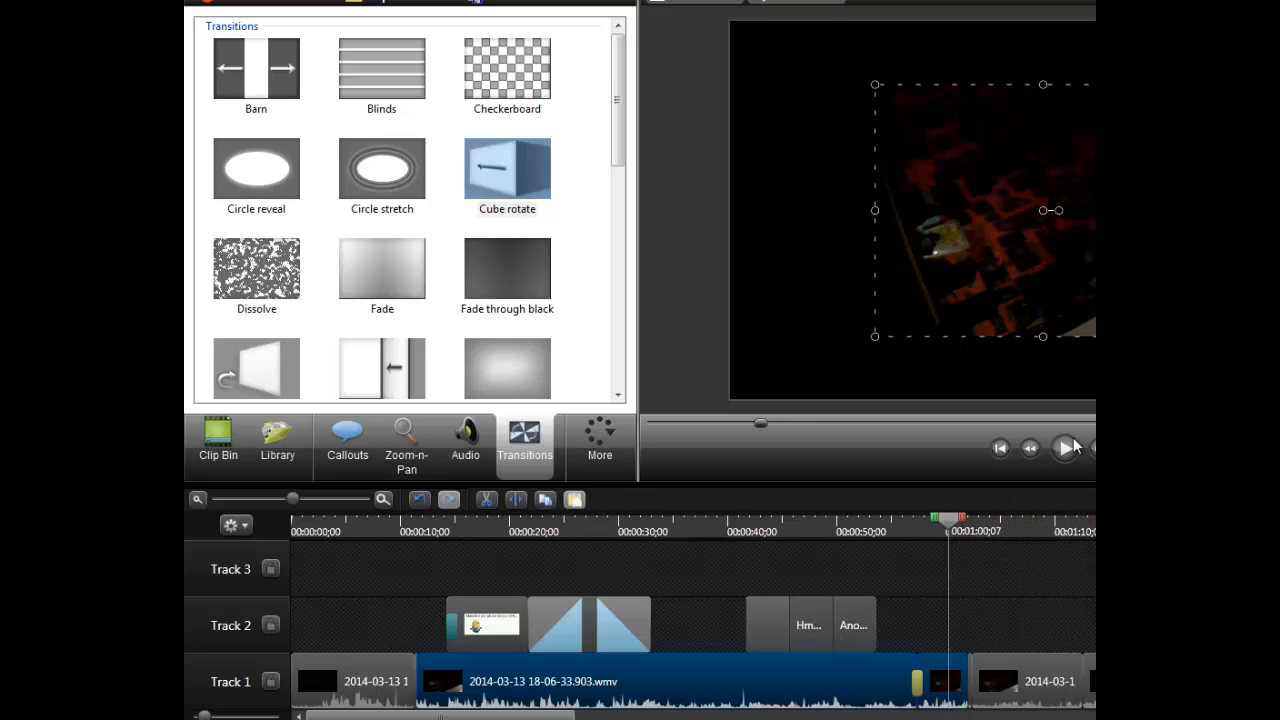
{"action": "left_click", "coordinate": [1068, 447]}
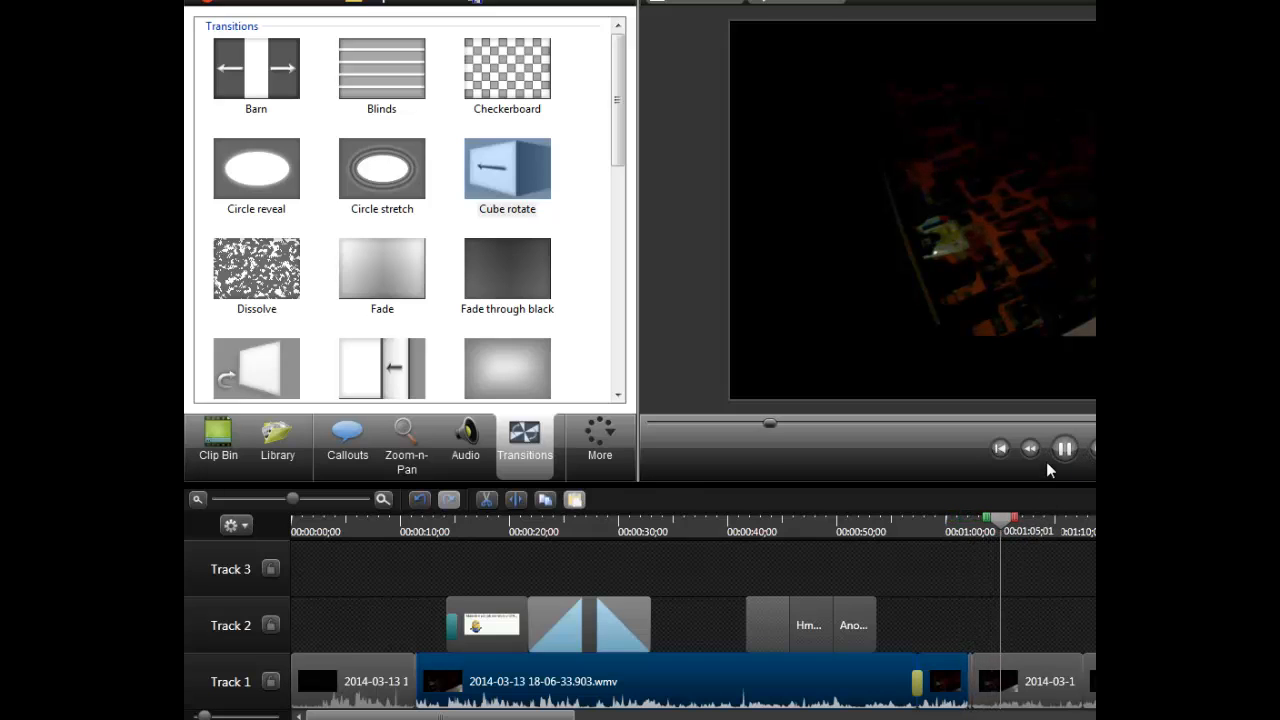
{"action": "left_click", "coordinate": [1064, 448]}
{"action": "left_click_drag", "start_coordinate": [512, 180], "coordinate": [997, 681]}
{"action": "left_click_drag", "start_coordinate": [515, 182], "coordinate": [1073, 686]}
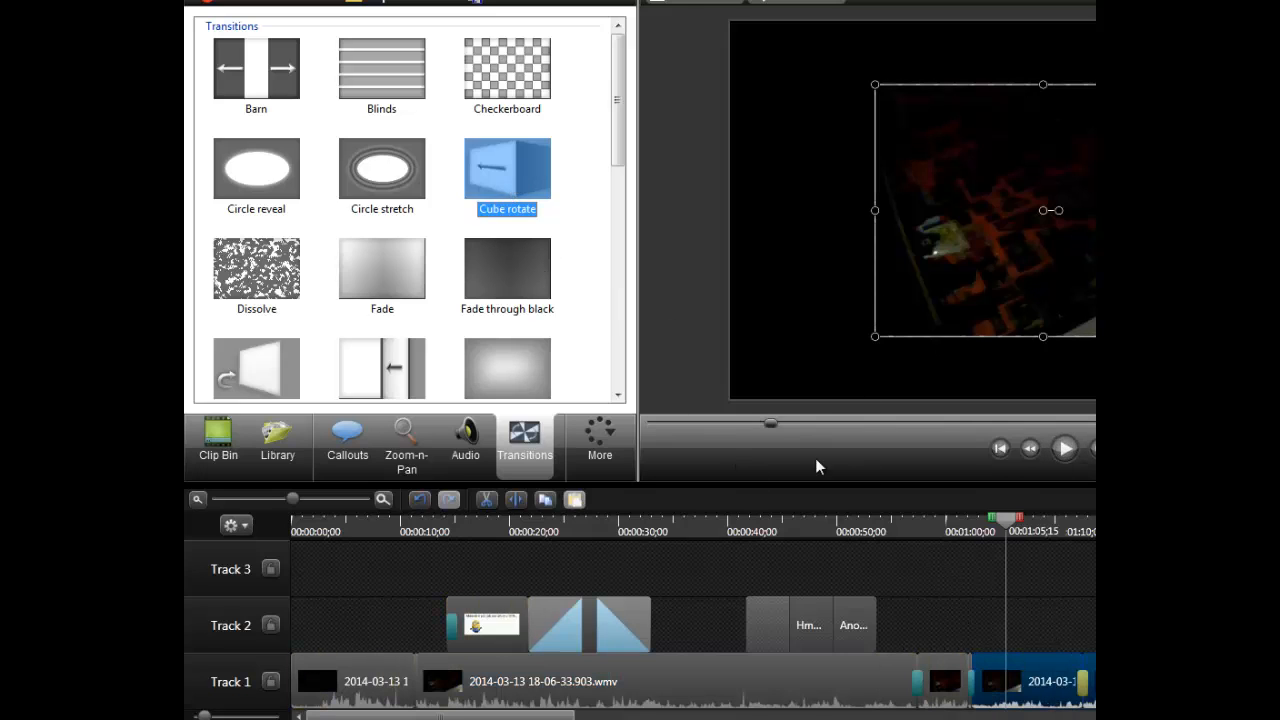
{"action": "left_click_drag", "start_coordinate": [1002, 522], "coordinate": [958, 520]}
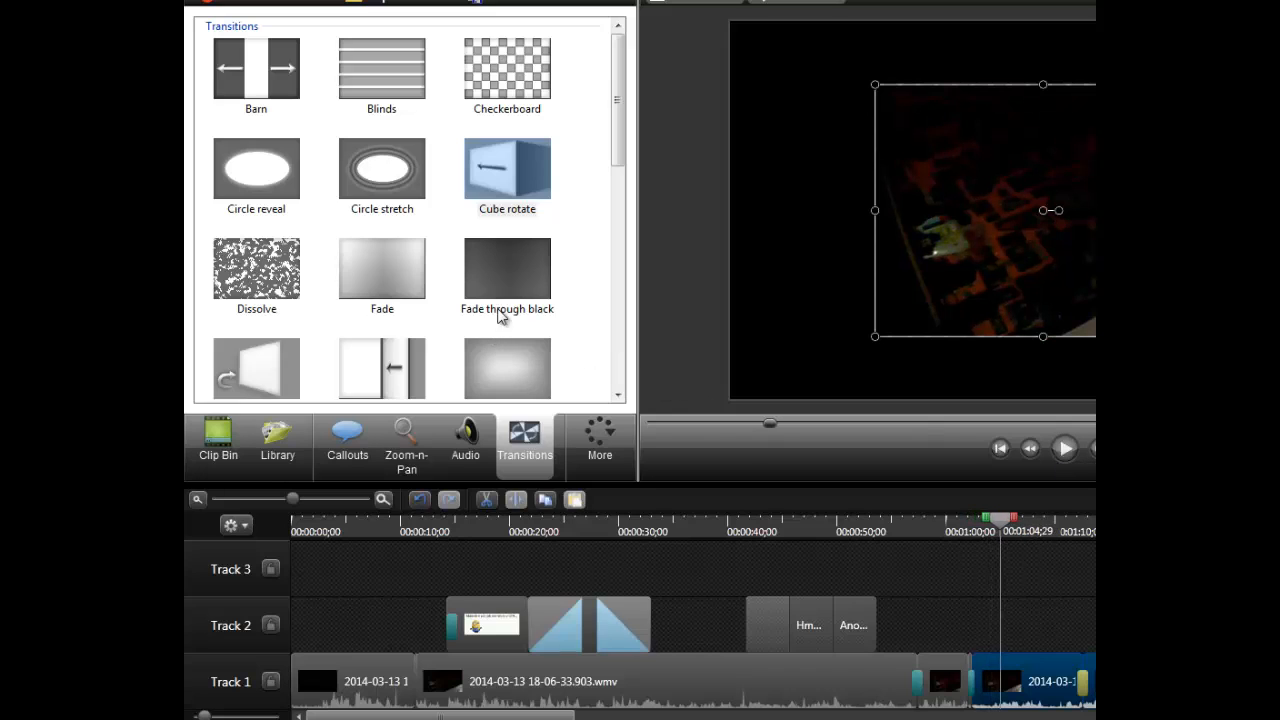
- Apply the Circle stretch transition at the Track 1 cut just past 0:01:10 and play across it
{"action": "left_click_drag", "start_coordinate": [391, 220], "coordinate": [681, 389]}
{"action": "left_click_drag", "start_coordinate": [1085, 680], "coordinate": [1085, 680]}
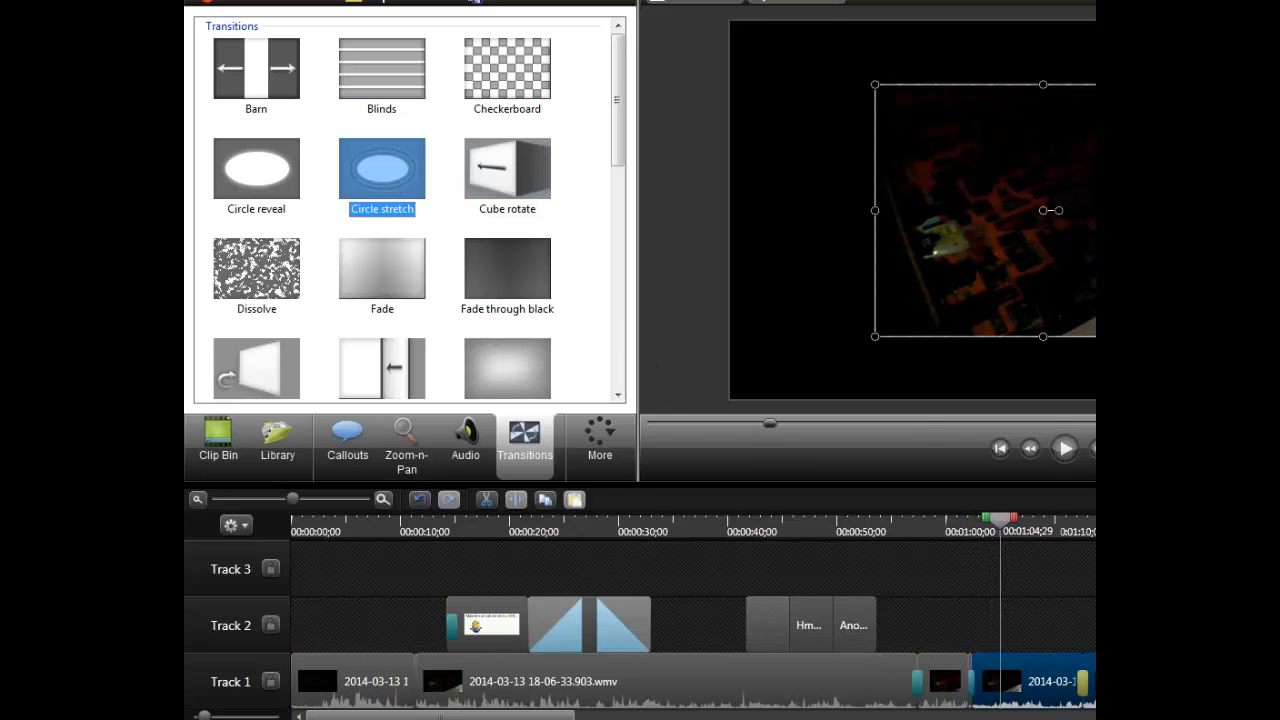
{"action": "left_click", "coordinate": [1065, 448]}
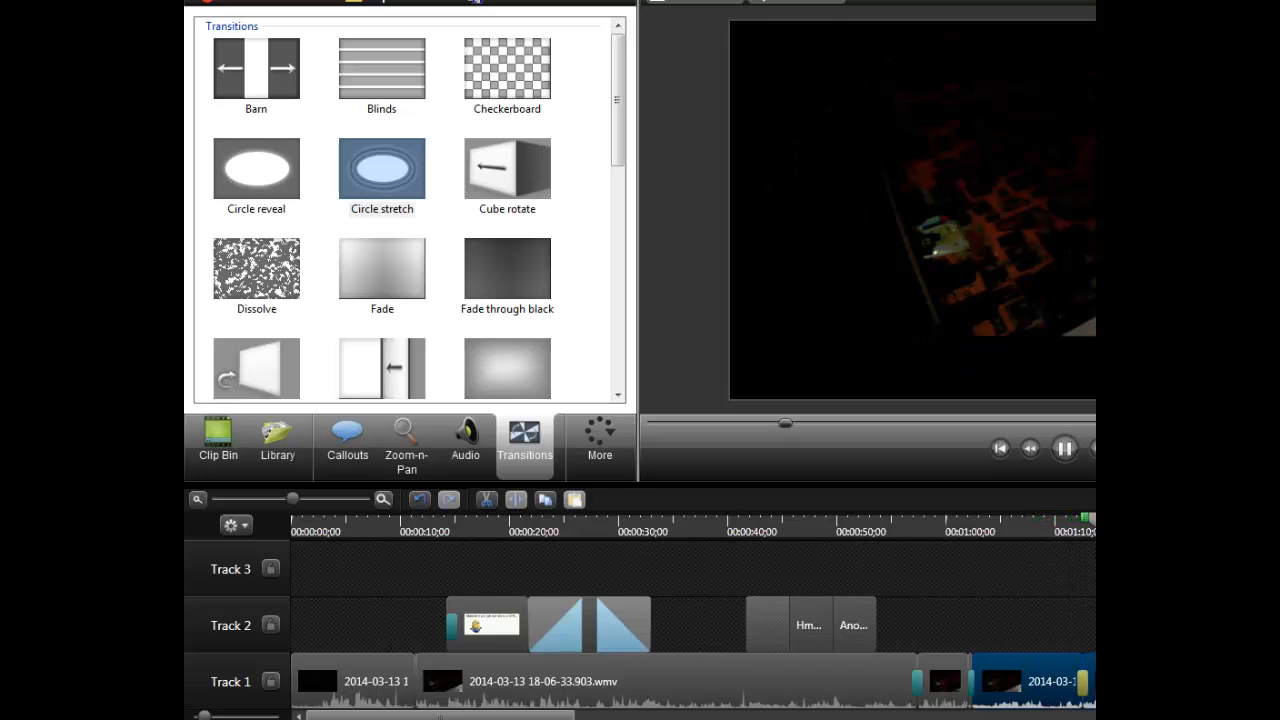
{"action": "left_click", "coordinate": [1066, 448]}
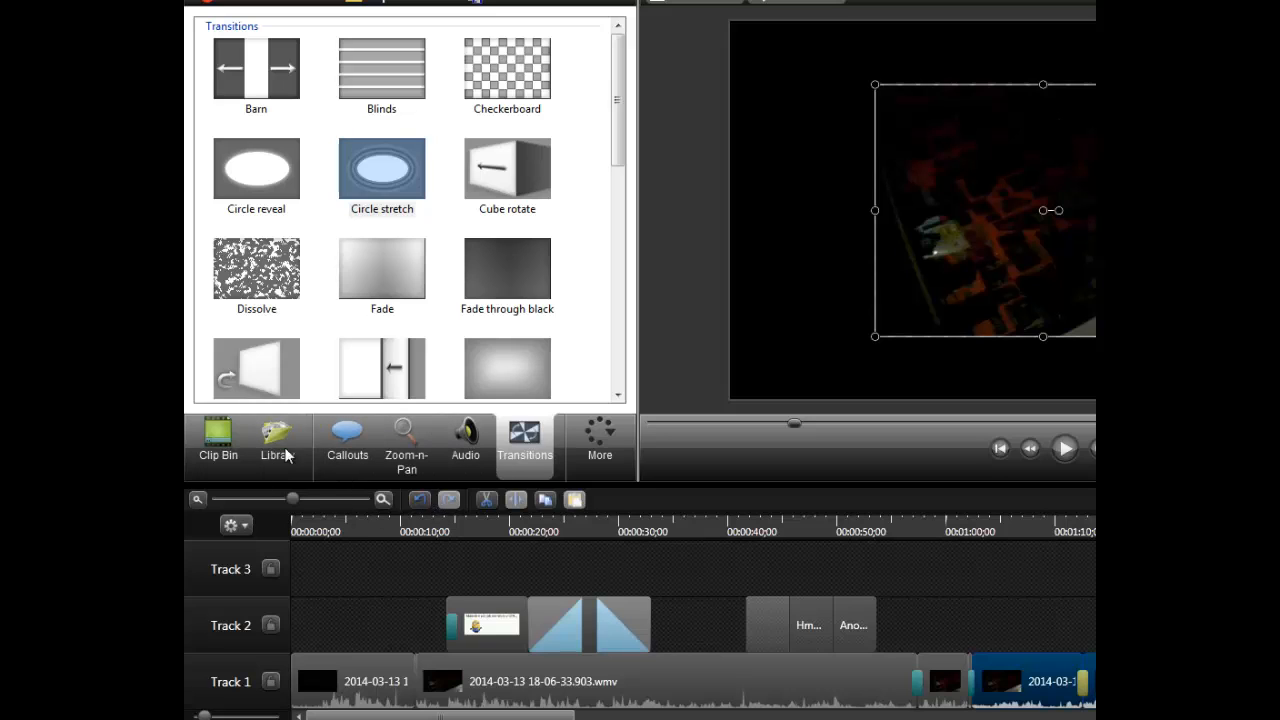
- Add a text callout at the playhead position and clear its default text
{"action": "left_click", "coordinate": [244, 445]}
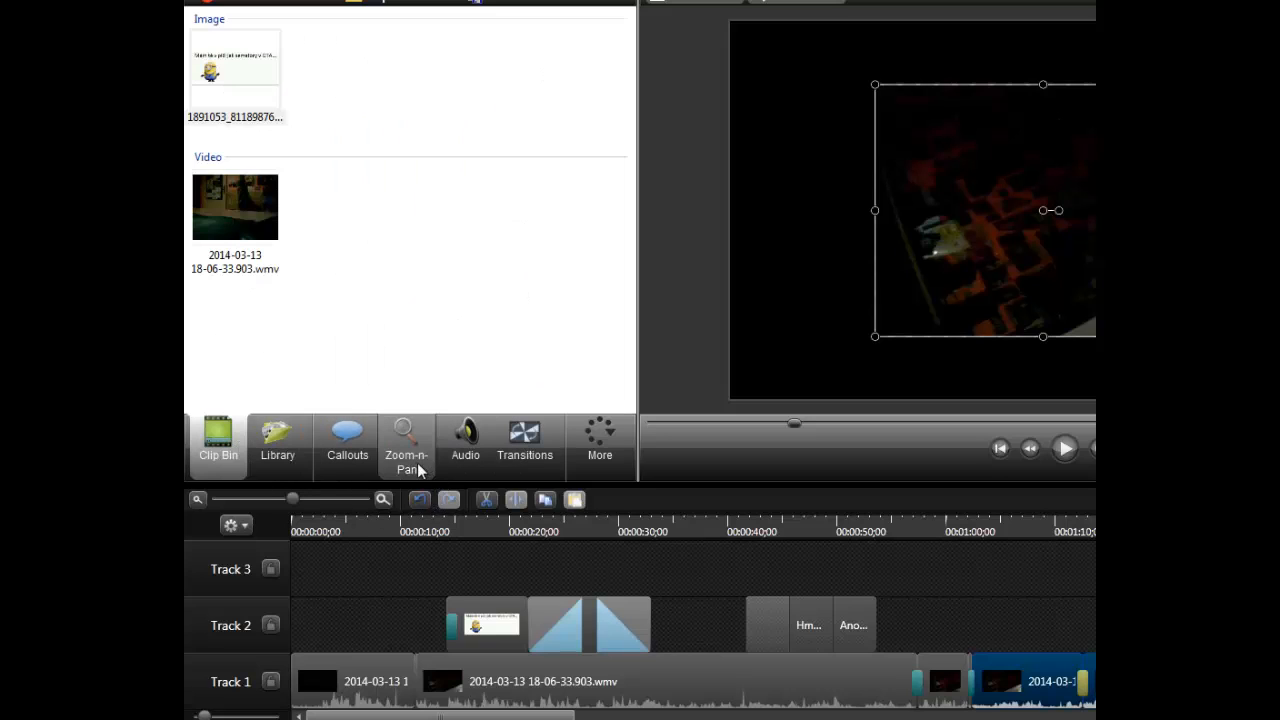
{"action": "left_click", "coordinate": [418, 466]}
{"action": "left_click", "coordinate": [460, 461]}
{"action": "left_click", "coordinate": [340, 460]}
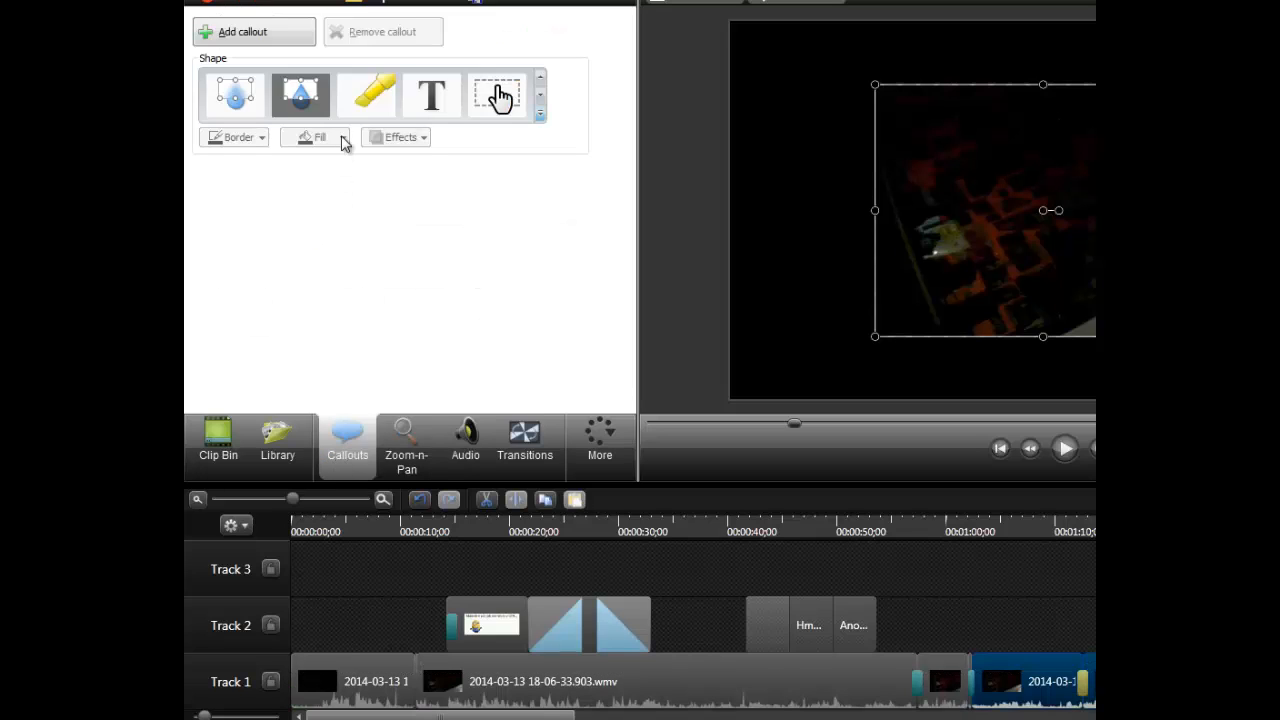
{"action": "left_click", "coordinate": [250, 38]}
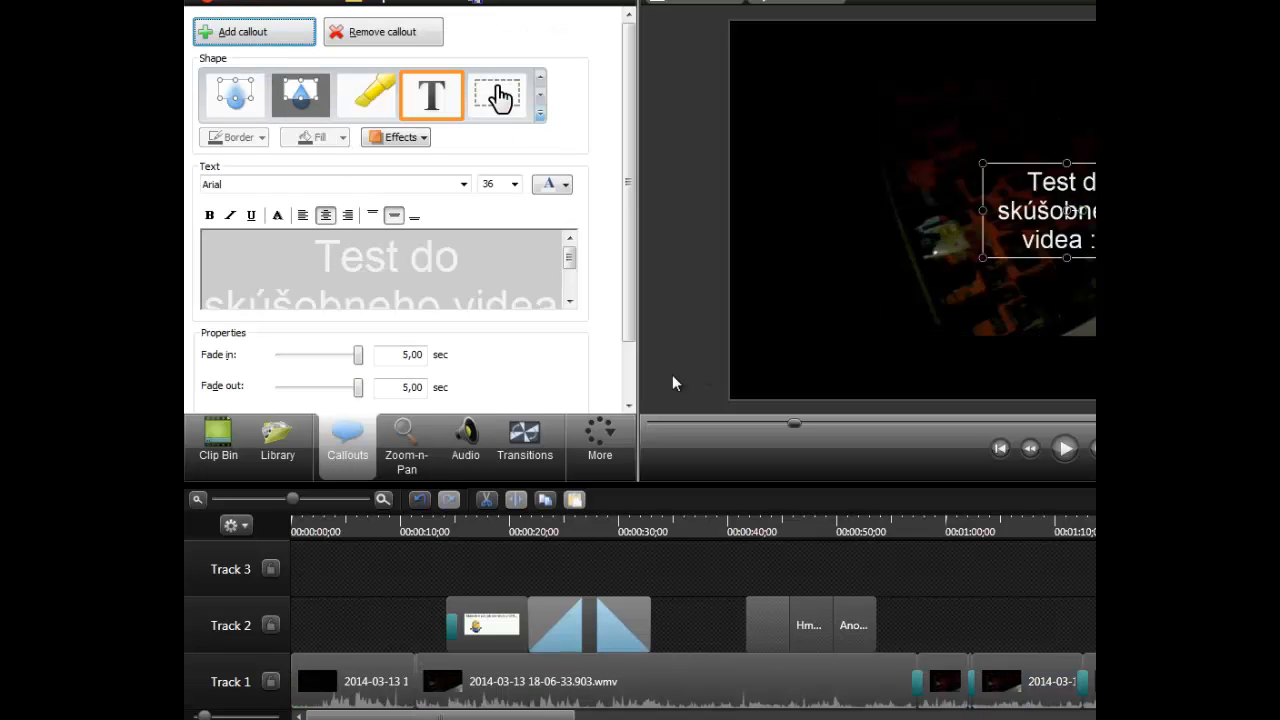
{"action": "left_click_drag", "start_coordinate": [526, 246], "coordinate": [270, 258]}
{"action": "key", "text": "BackSpace"}
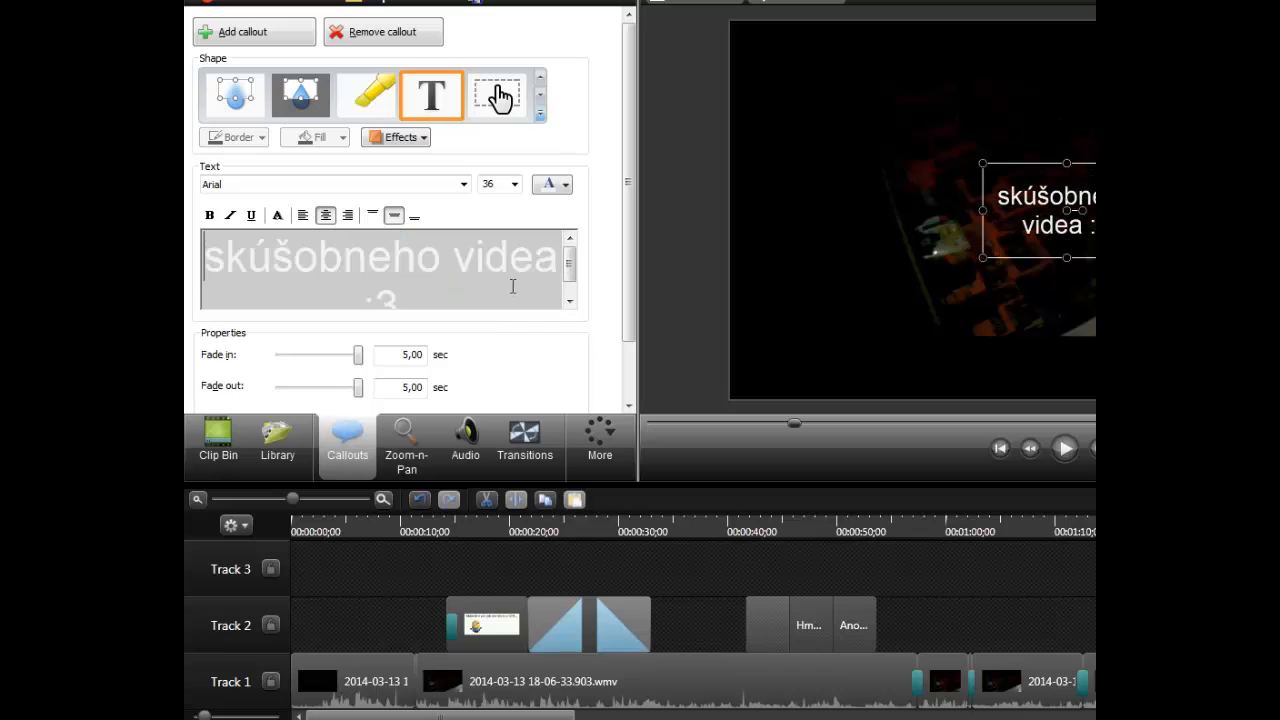
{"action": "double_click", "coordinate": [512, 287]}
{"action": "key", "text": "BackSpace"}
{"action": "key", "text": "BackSpace"}
{"action": "key", "text": "BackSpace"}
{"action": "key", "text": "BackSpace"}
{"action": "key", "text": "BackSpace"}
{"action": "key", "text": "BackSpace"}
{"action": "key", "text": "BackSpace"}
{"action": "key", "text": "BackSpace"}
{"action": "key", "text": "BackSpace"}
{"action": "key", "text": "BackSpace"}
{"action": "key", "text": "BackSpace"}
{"action": "key", "text": "BackSpace"}
{"action": "key", "text": "BackSpace"}
{"action": "key", "text": "BackSpace"}
{"action": "key", "text": "BackSpace"}
{"action": "key", "text": "BackSpace"}
{"action": "key", "text": "BackSpace"}
{"action": "key", "text": "BackSpace"}
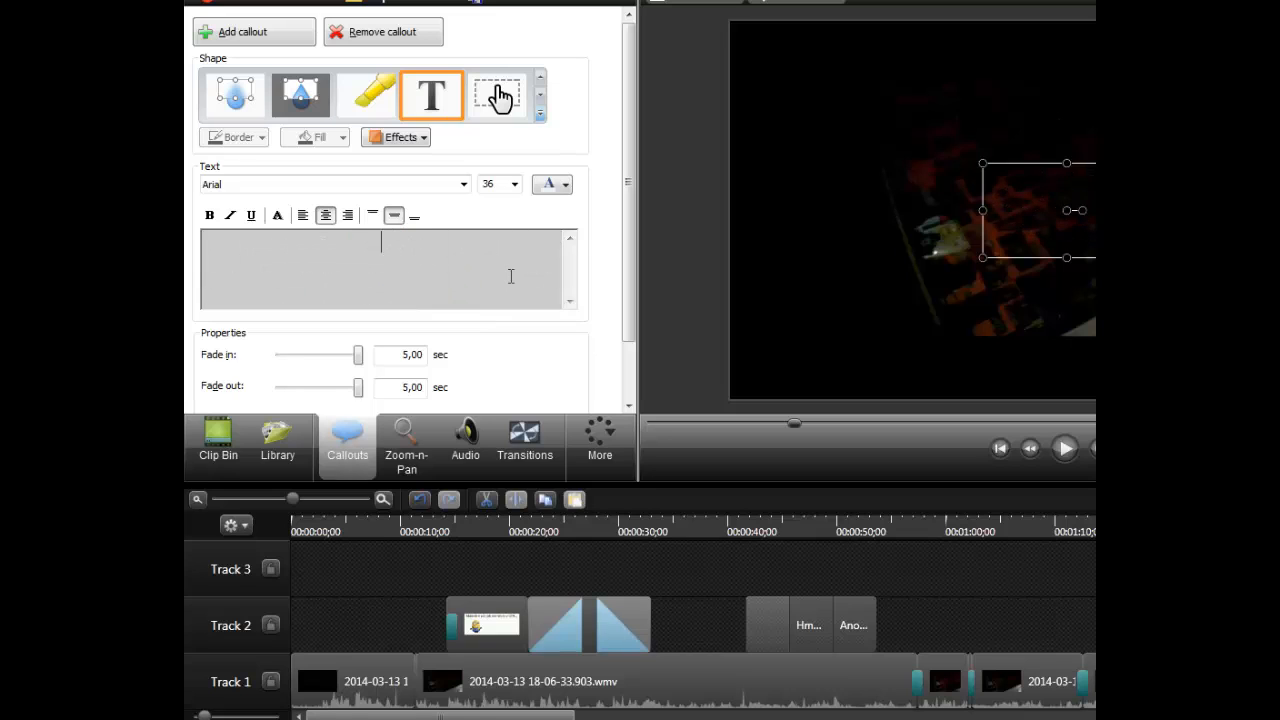
- Enter "Toto v pozadí nie je porno :DD pozerám nejake video ale fakt nie porno :D" as the callout text and extend its box downward
{"action": "type", "text": "Toto v p"}
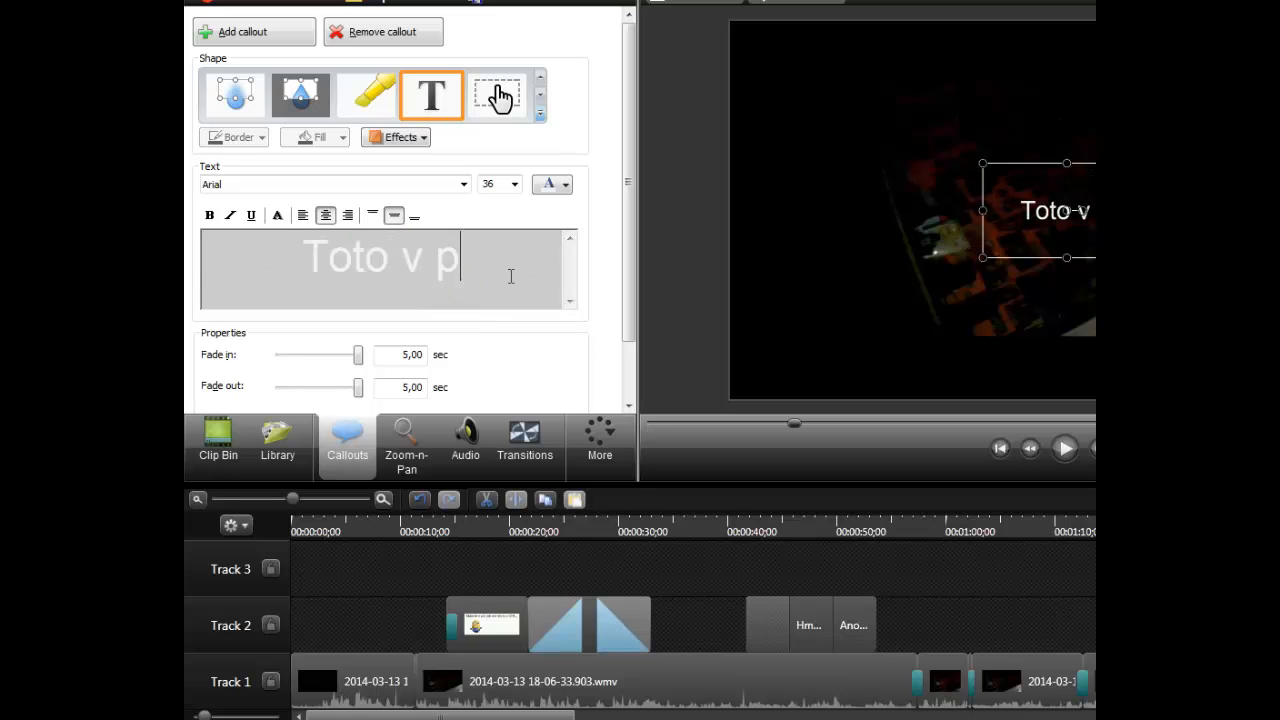
{"action": "type", "text": "ozadí nie je "}
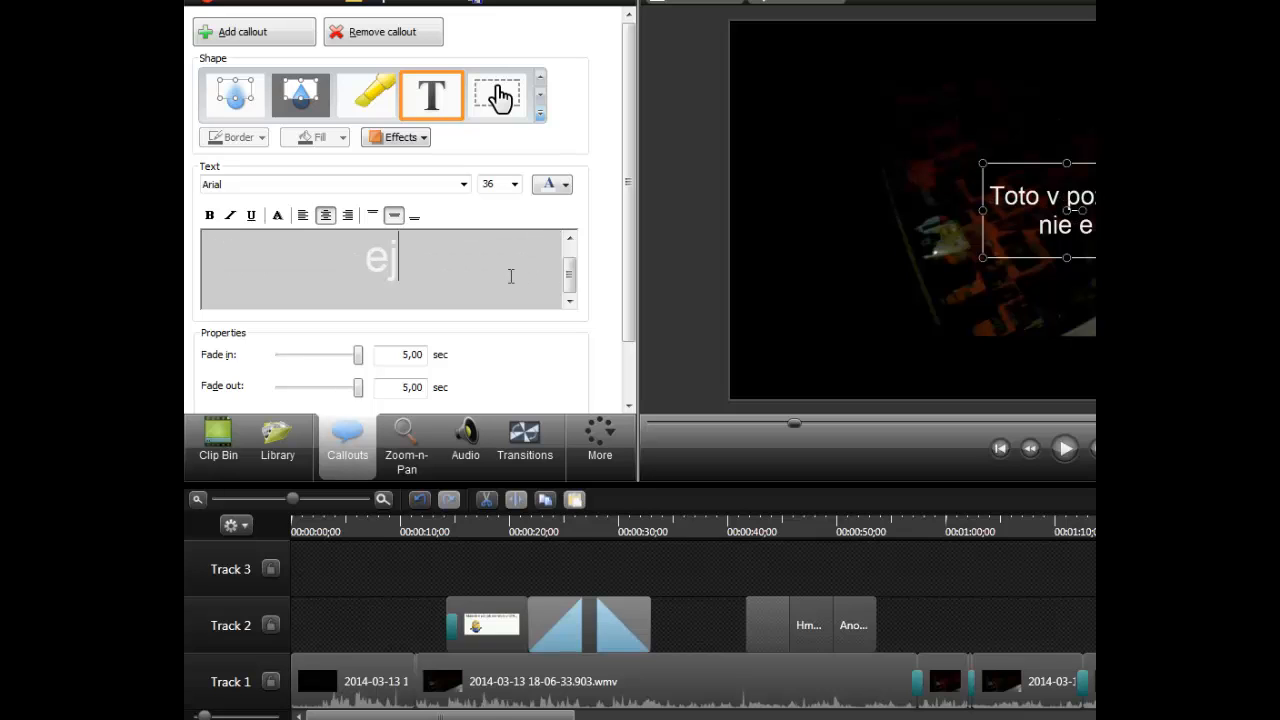
{"action": "type", "text": "porno "}
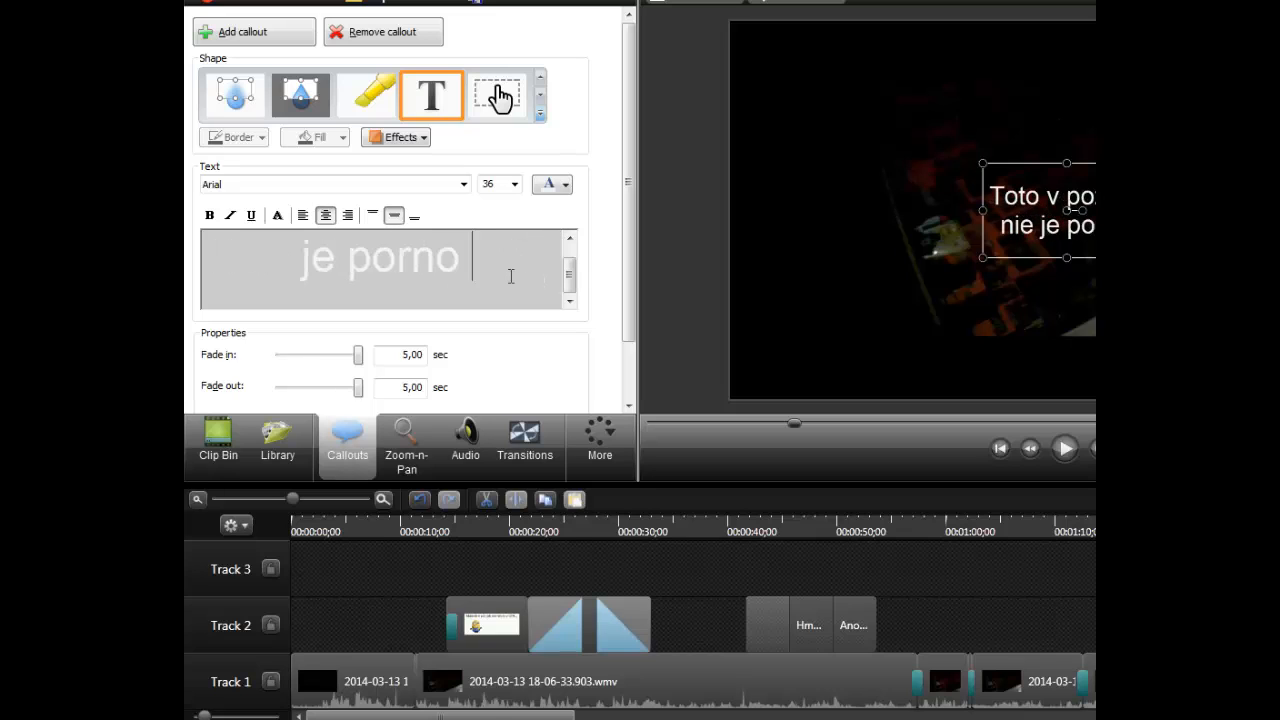
{"action": "type", "text": ":DD pozerám n"}
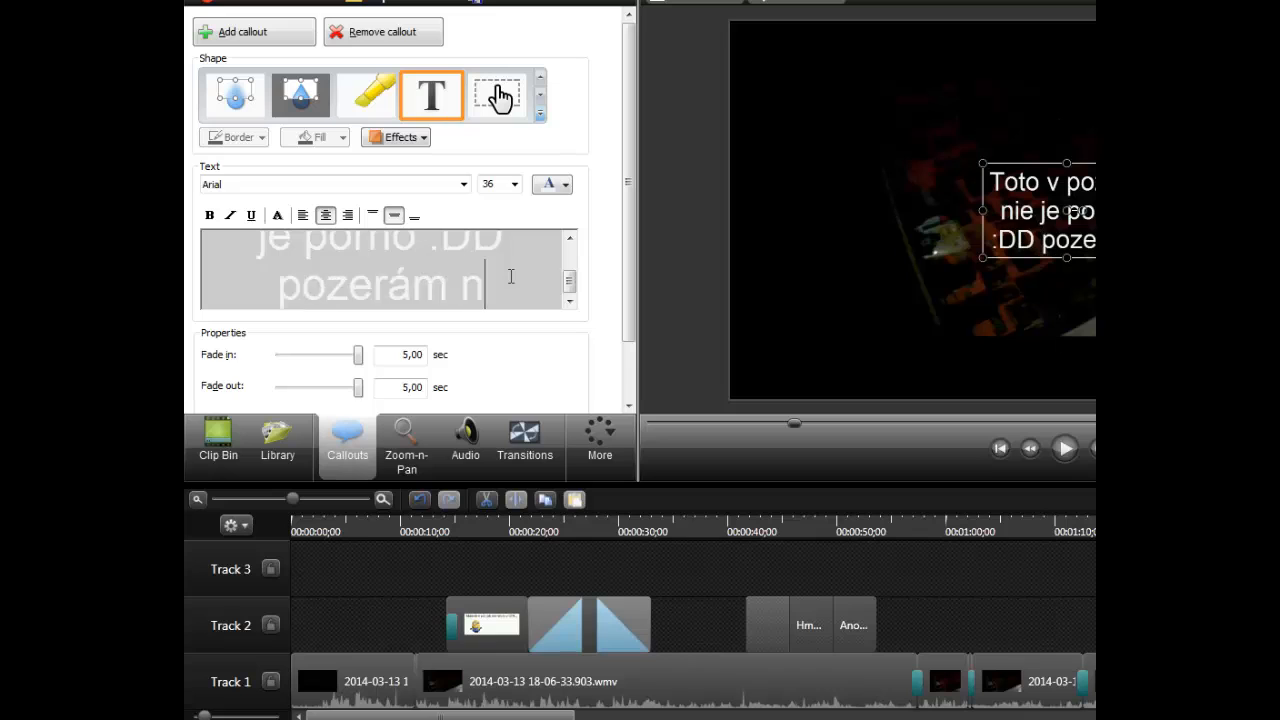
{"action": "type", "text": "ejake video "}
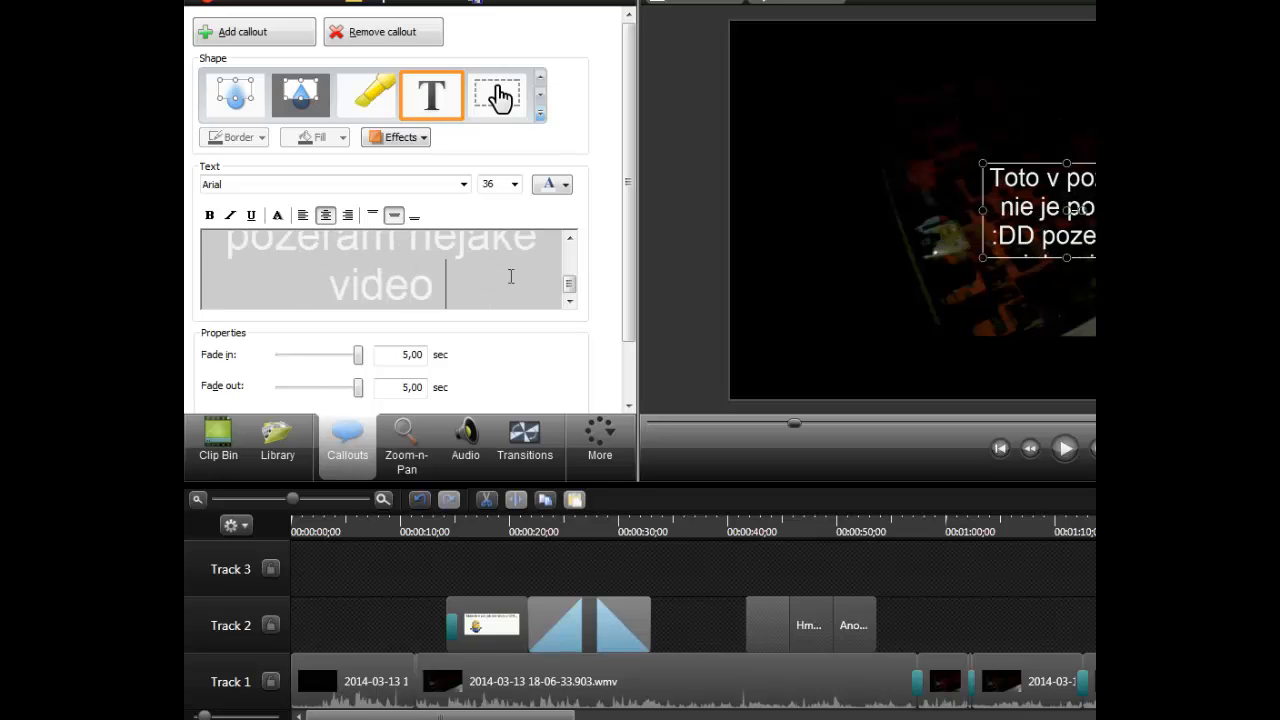
{"action": "type", "text": "ale fakt nie porno :D"}
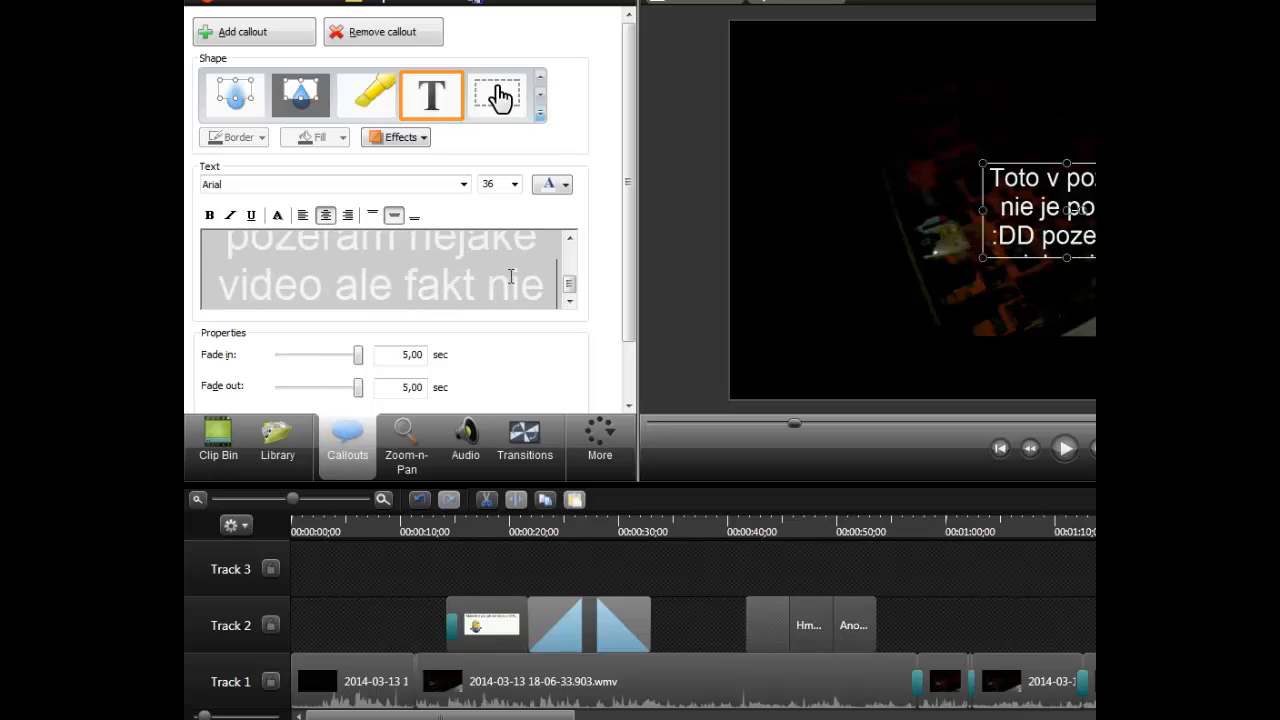
{"action": "key", "text": "Return"}
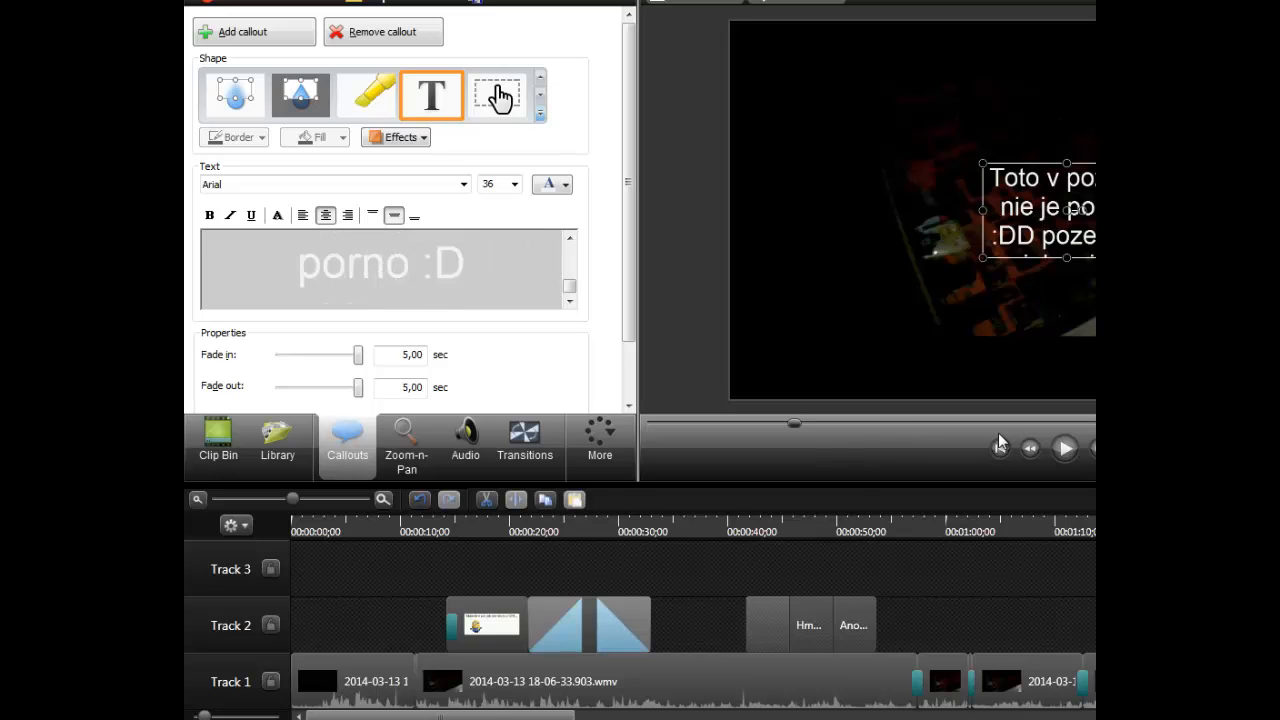
{"action": "key", "text": "BackSpace"}
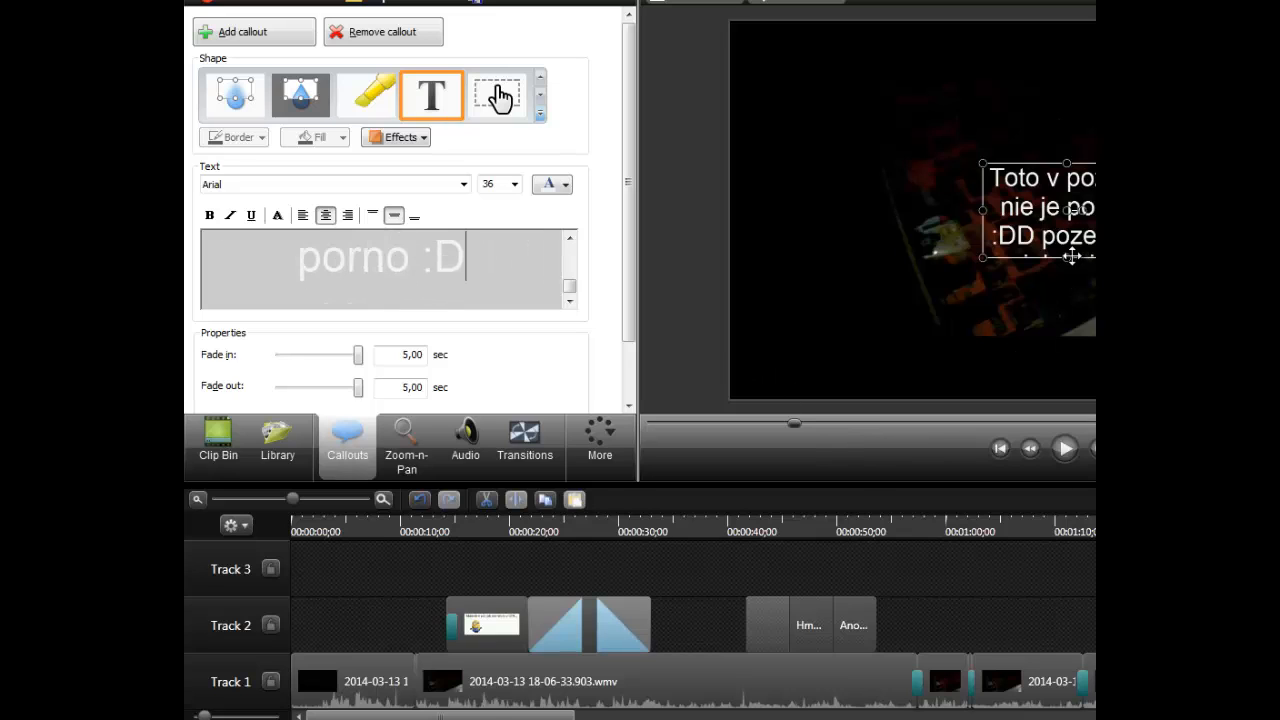
{"action": "left_click_drag", "start_coordinate": [1065, 272], "coordinate": [1075, 387]}
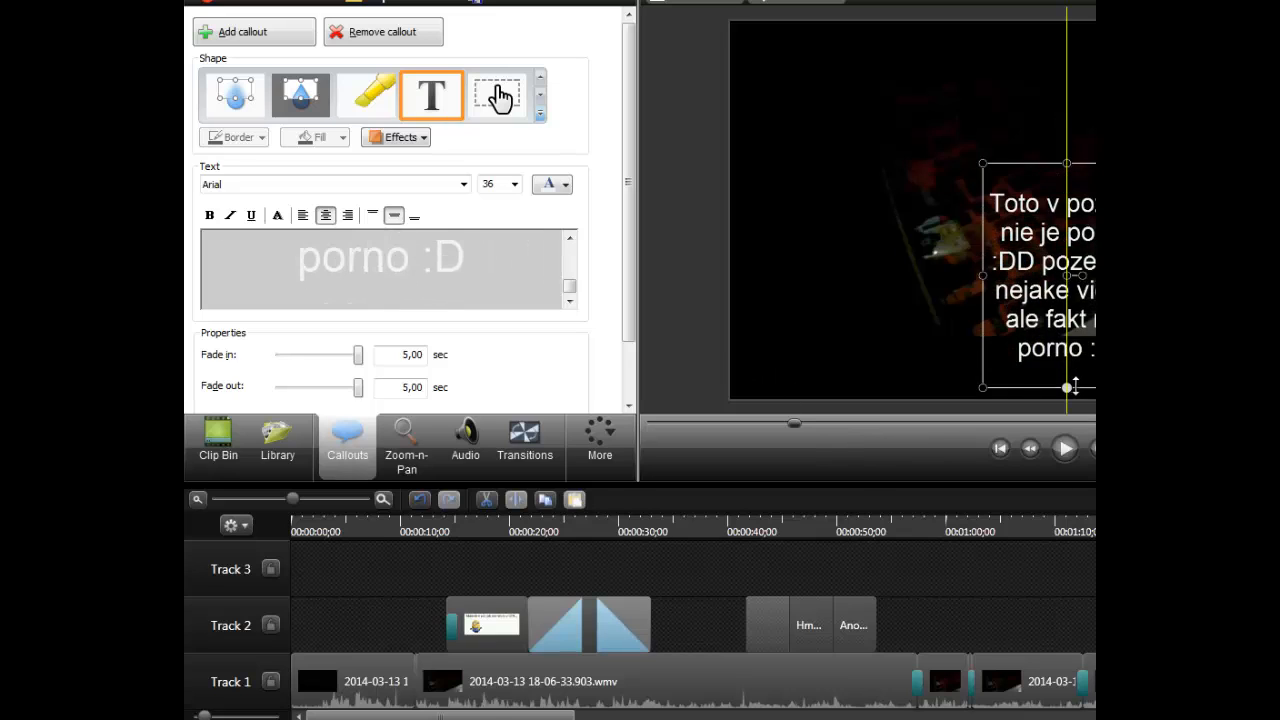
- Play the timeline from the playhead to preview the new text callout, then pause playback
{"action": "left_click", "coordinate": [1065, 448]}
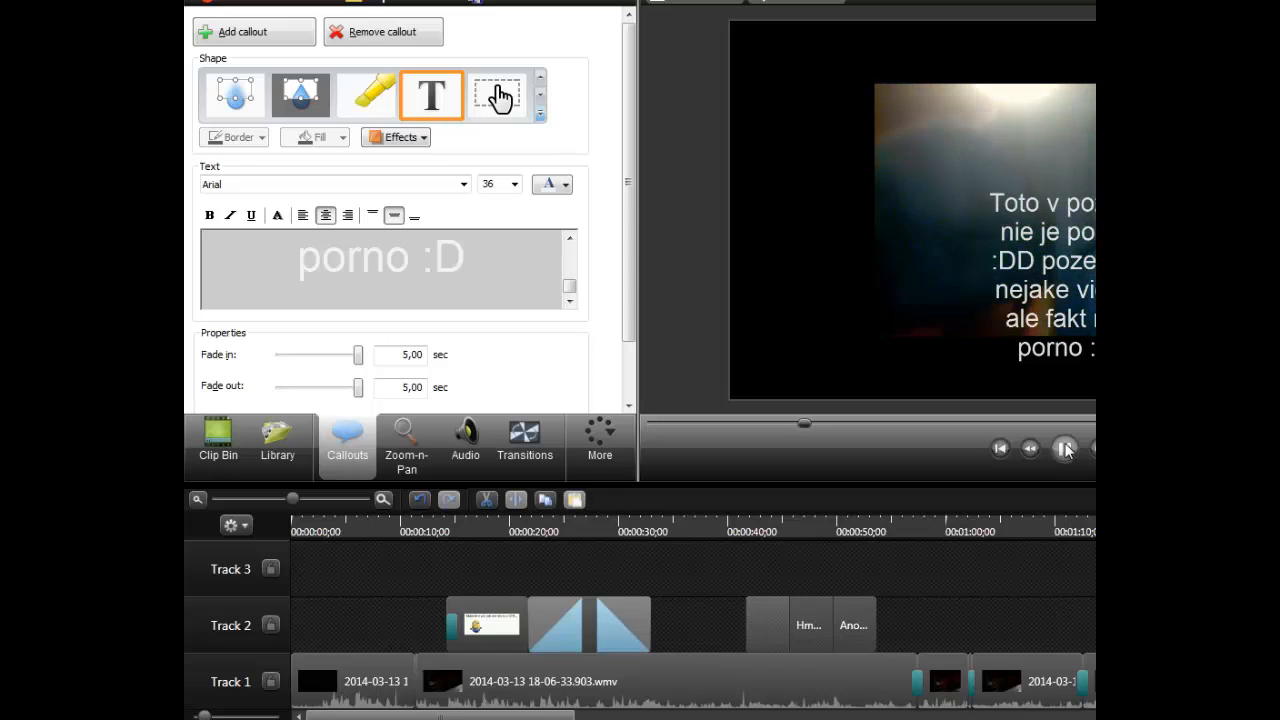
{"action": "left_click", "coordinate": [1065, 448]}
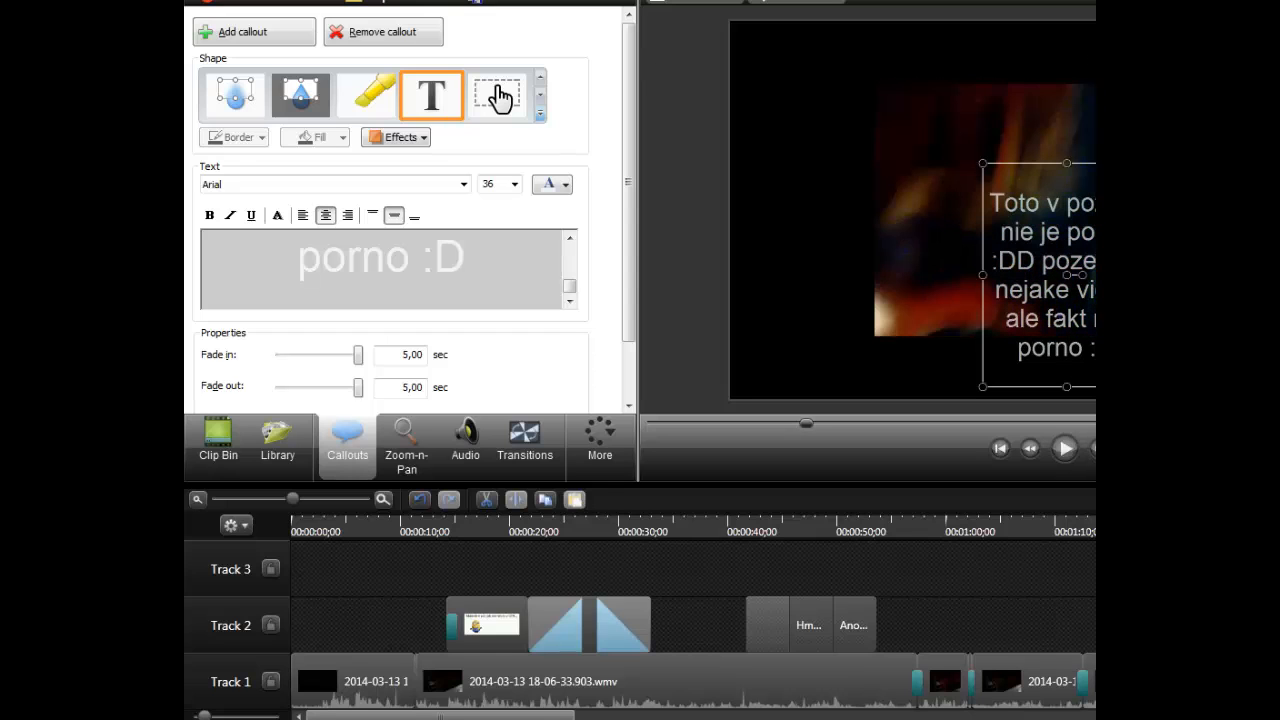
- Start producing the video with the Share to YouTube preset and proceed to the account sign-in
{"action": "left_click", "coordinate": [553, 8]}
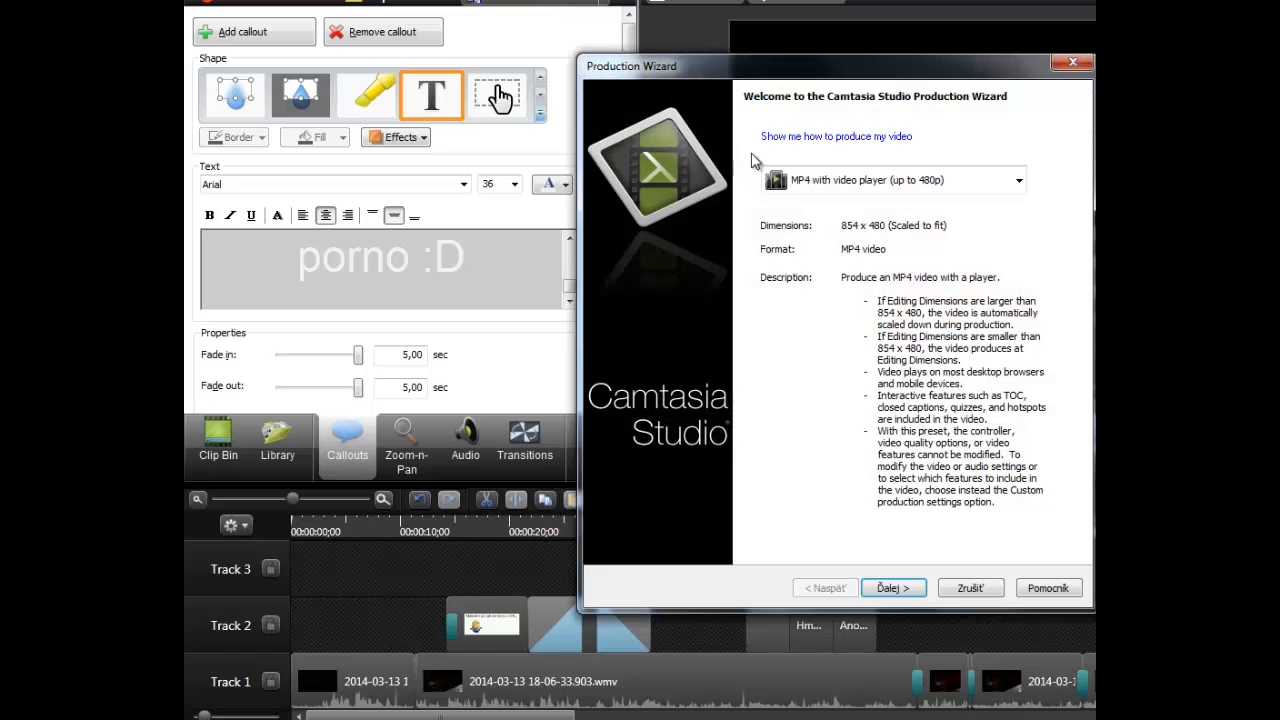
{"action": "left_click", "coordinate": [848, 186]}
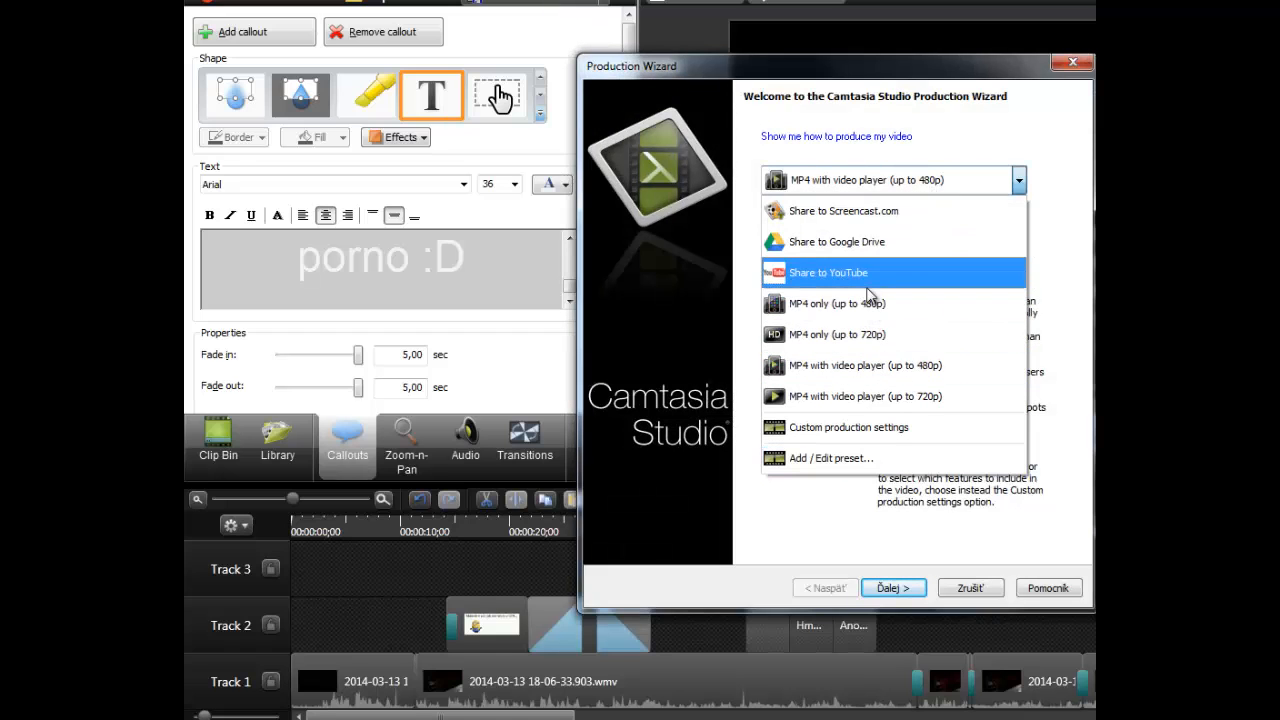
{"action": "left_click", "coordinate": [866, 274]}
{"action": "left_click", "coordinate": [872, 587]}
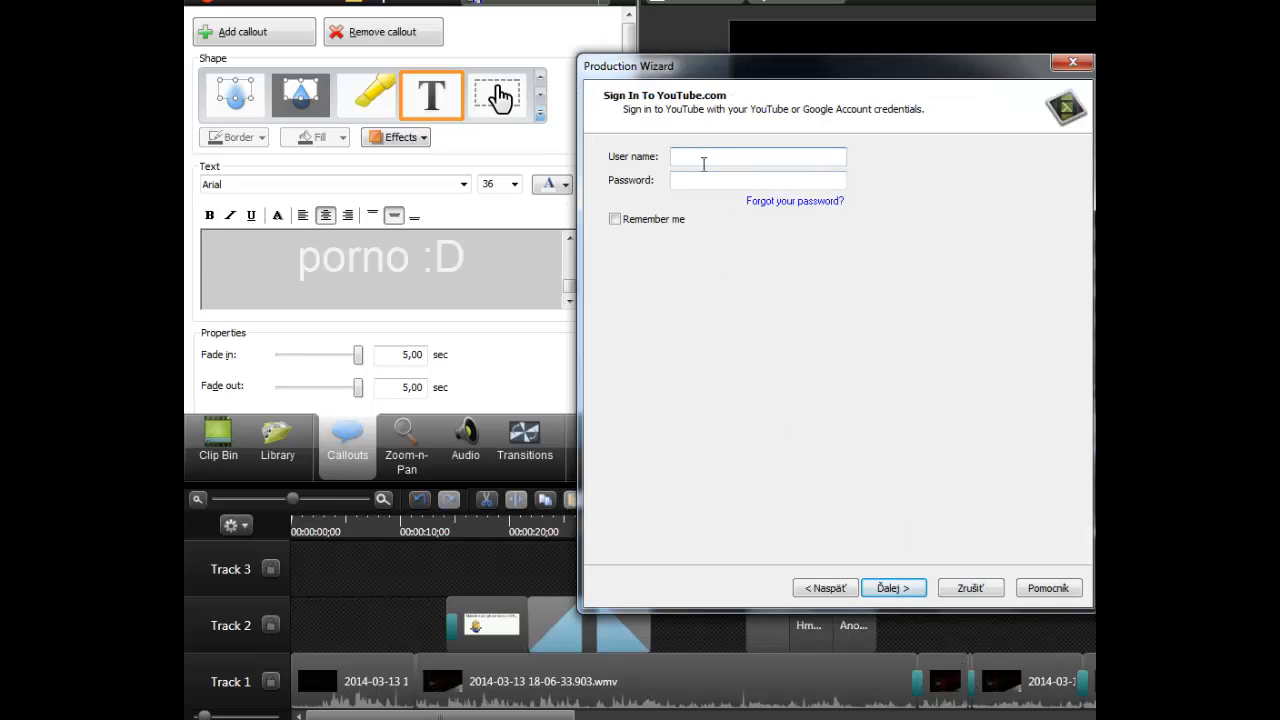
- Sign in to YouTube by entering the account e-mail as user name and the account password
{"action": "left_click", "coordinate": [778, 179]}
{"action": "type", "text": "••••••••••"}
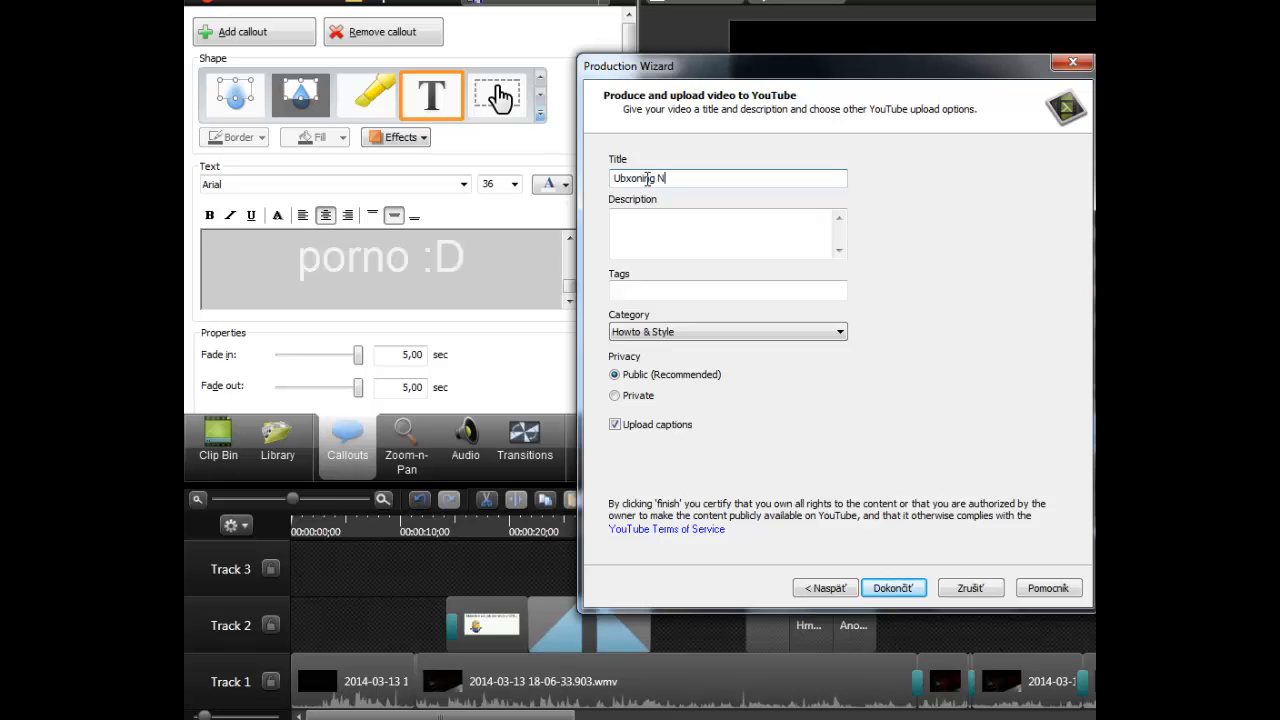
- Enter "[Unboxing] Herná Myš Hama AM- 200147" as the YouTube video title
{"action": "key", "text": "BackSpace"}
{"action": "key", "text": "BackSpace"}
{"action": "key", "text": "BackSpace"}
{"action": "key", "text": "BackSpace"}
{"action": "key", "text": "BackSpace"}
{"action": "key", "text": "BackSpace"}
{"action": "key", "text": "BackSpace"}
{"action": "key", "text": "BackSpace"}
{"action": "key", "text": "BackSpace"}
{"action": "type", "text": "Hama A"}
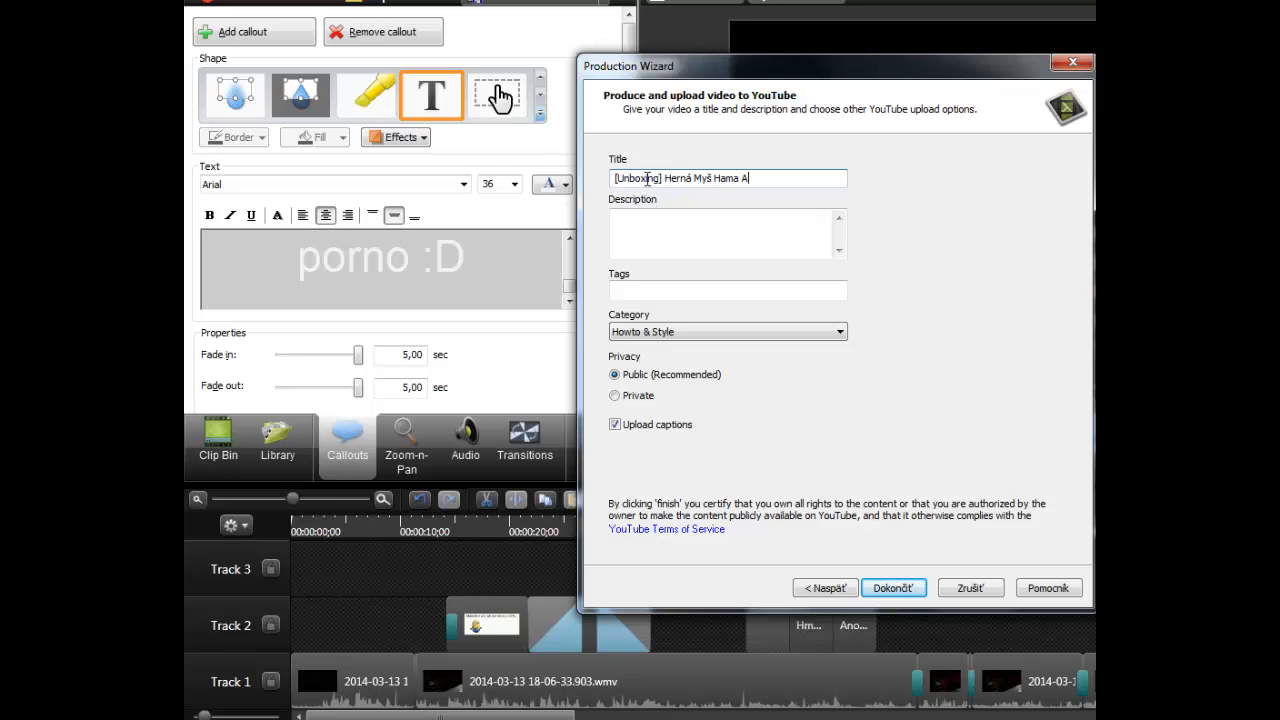
{"action": "type", "text": "M- 200147"}
- Copy the video title into both the description and the tags
{"action": "key", "text": "ctrl+a"}
{"action": "key", "text": "ctrl+c"}
{"action": "left_click", "coordinate": [691, 217]}
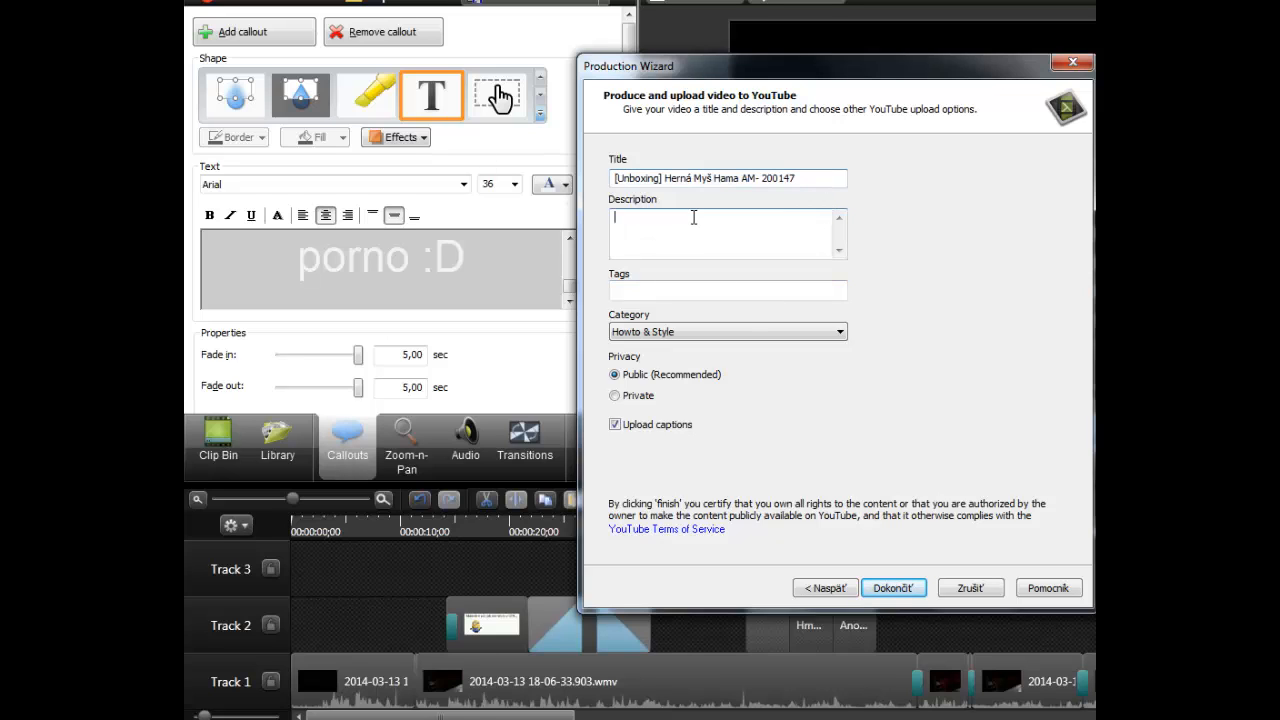
{"action": "key", "text": "ctrl+v"}
{"action": "left_click", "coordinate": [654, 290]}
{"action": "key", "text": "ctrl+v"}
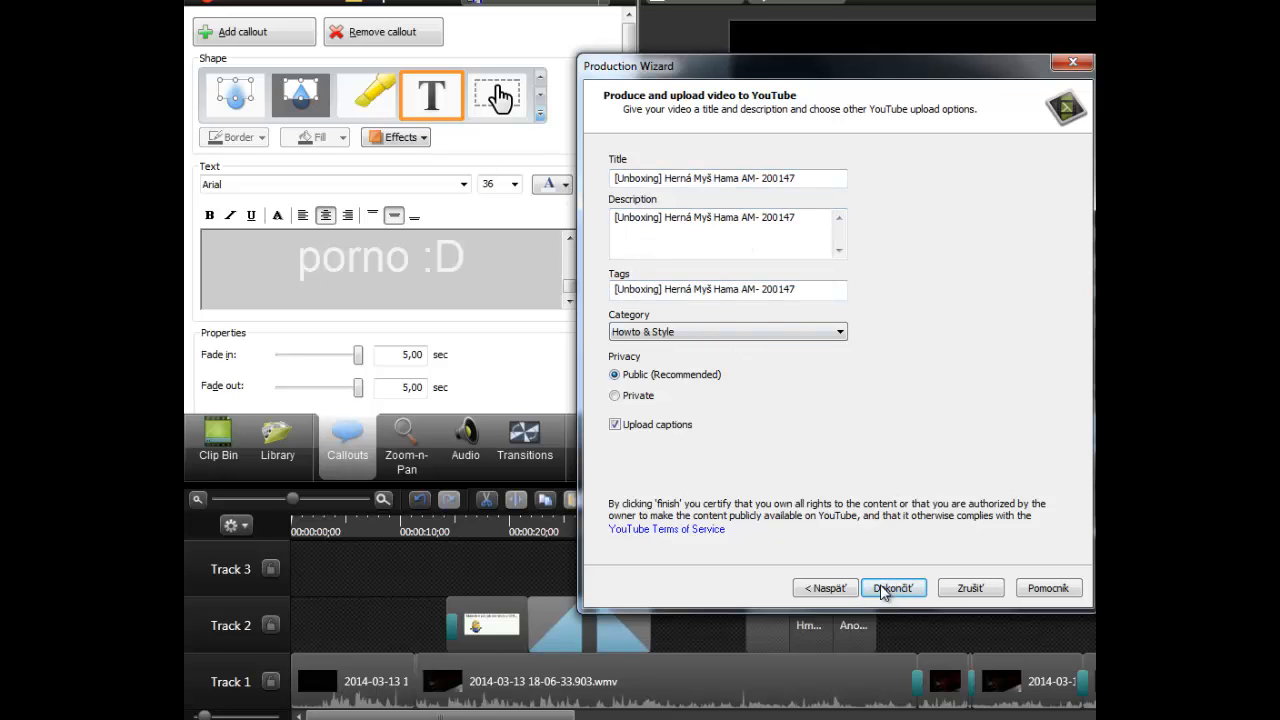
- Submit the upload details, replace the tags with "ah", and start rendering the video for YouTube
{"action": "left_click", "coordinate": [907, 587]}
{"action": "left_click", "coordinate": [960, 380]}
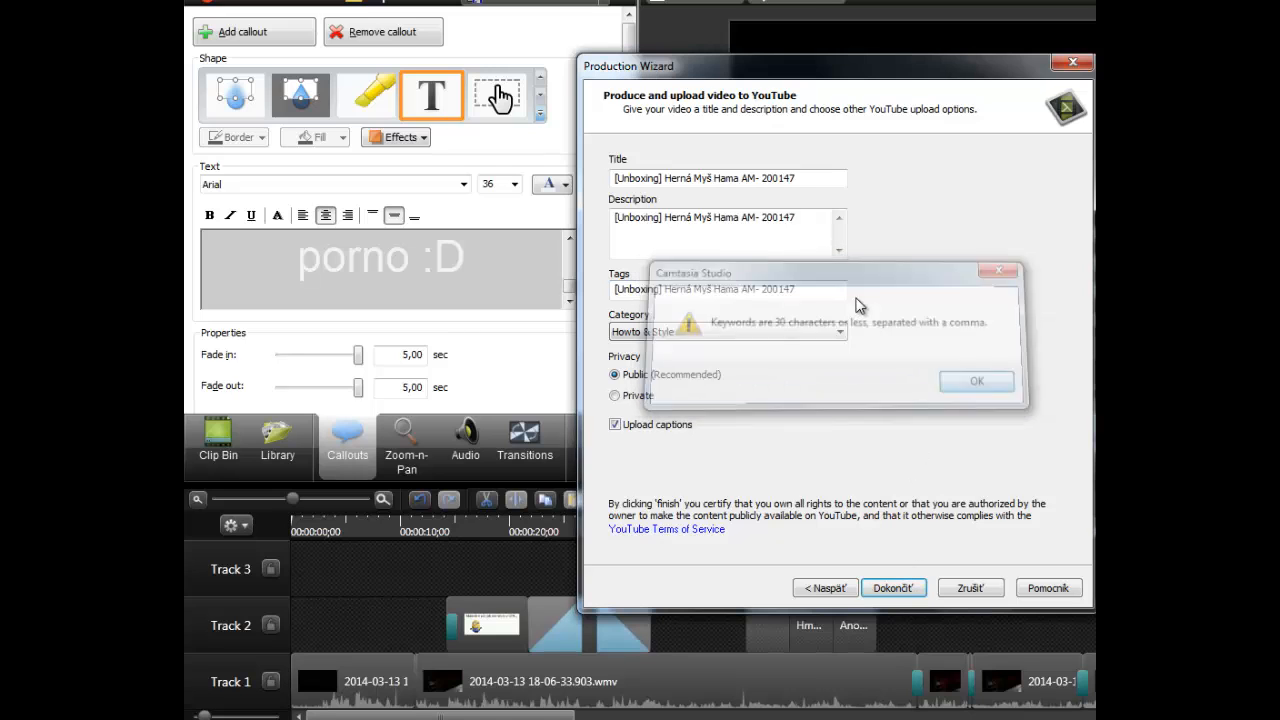
{"action": "key", "text": "ctrl+a"}
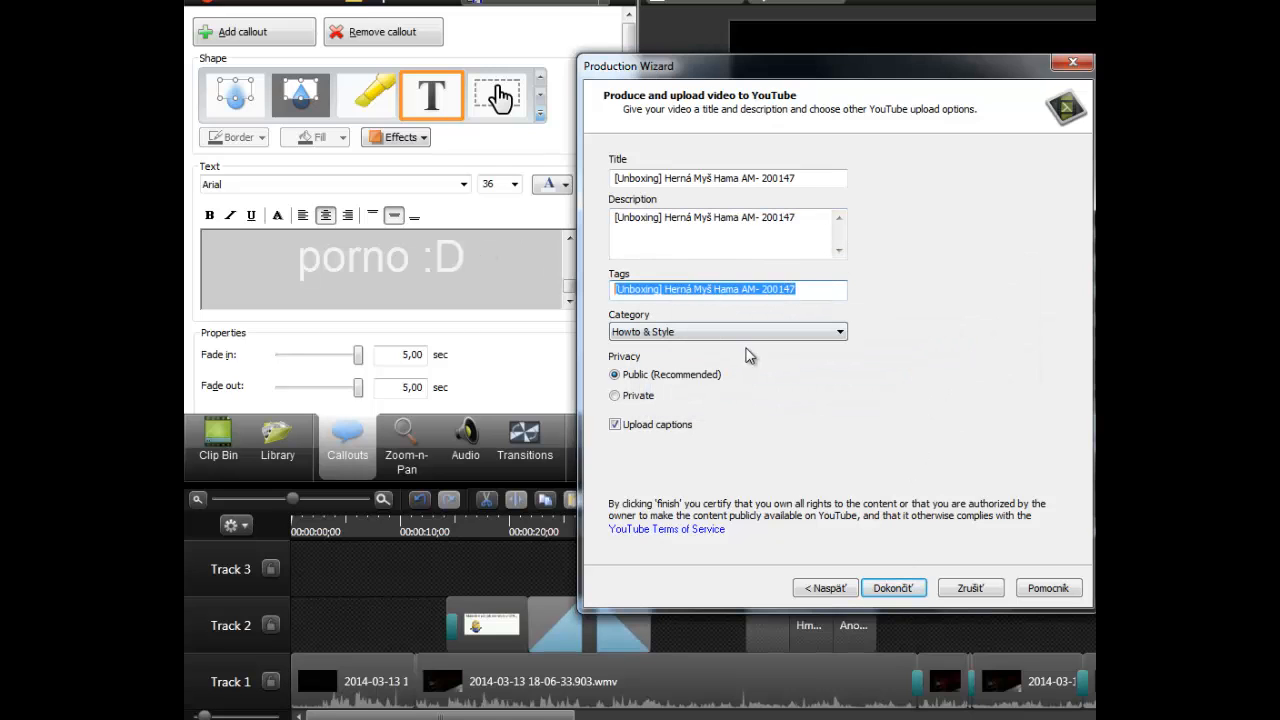
{"action": "type", "text": "ah"}
{"action": "left_click", "coordinate": [891, 589]}
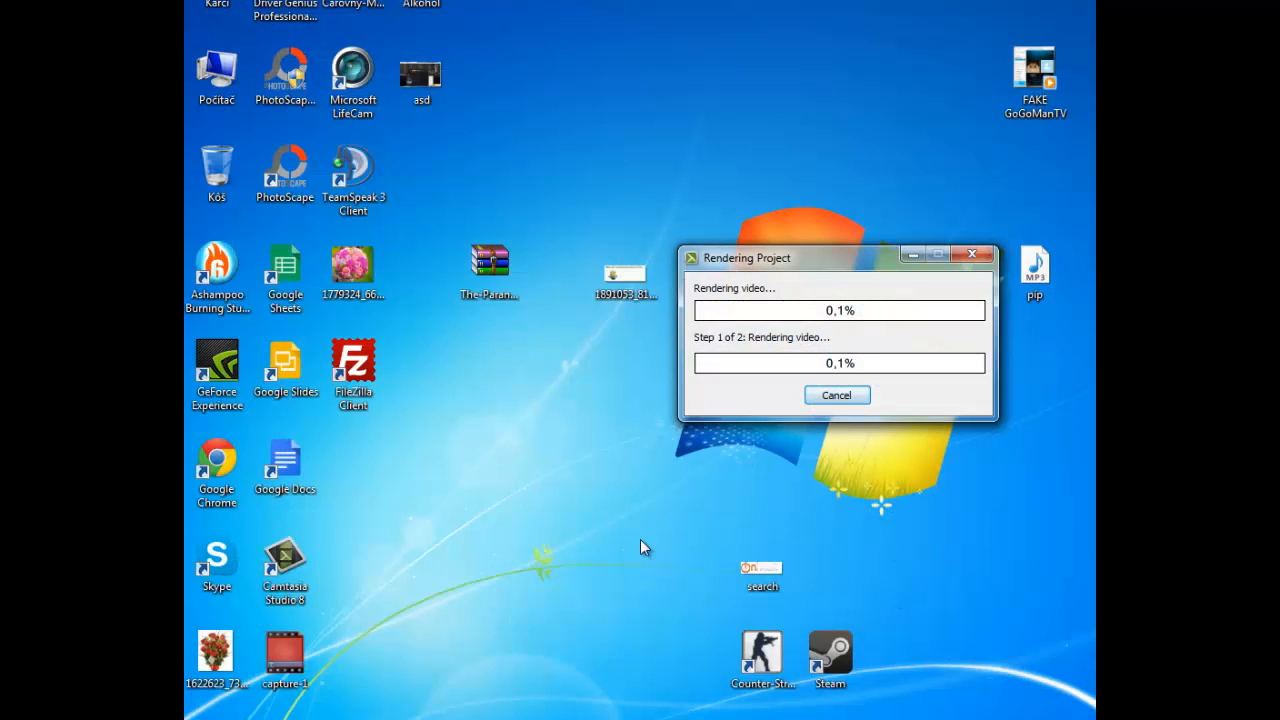
{"action": "left_click", "coordinate": [576, 718]}
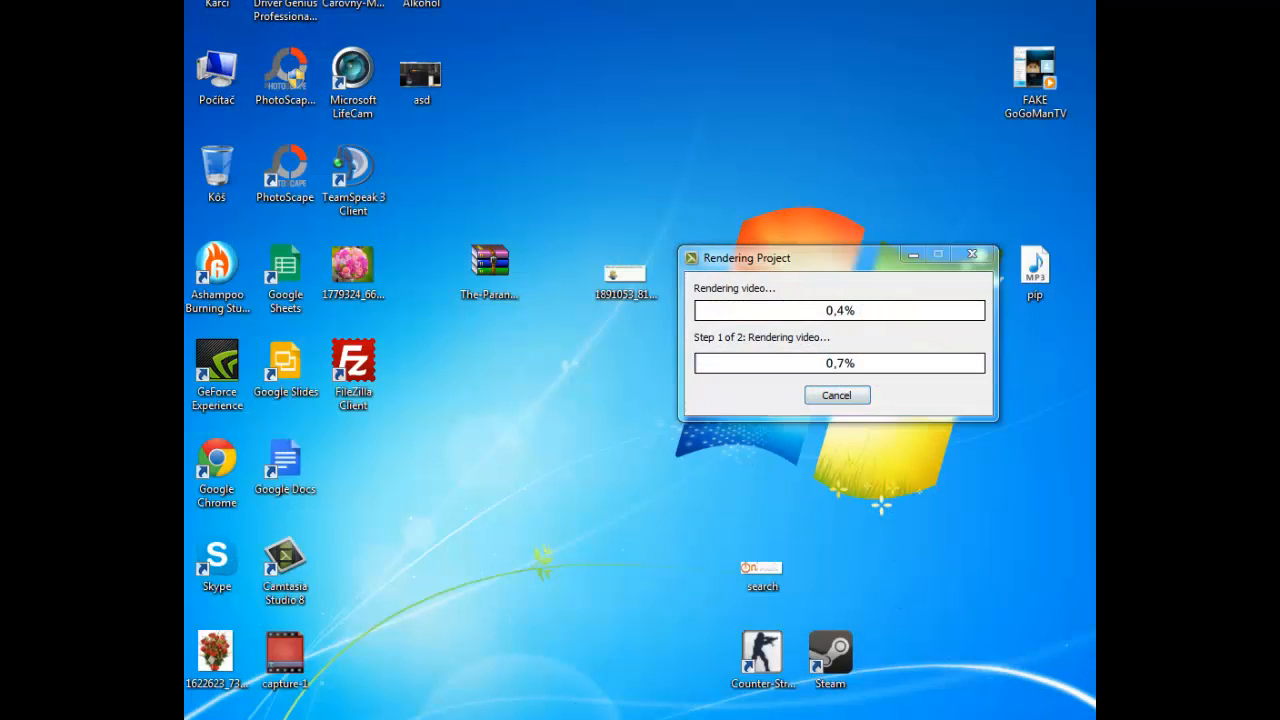